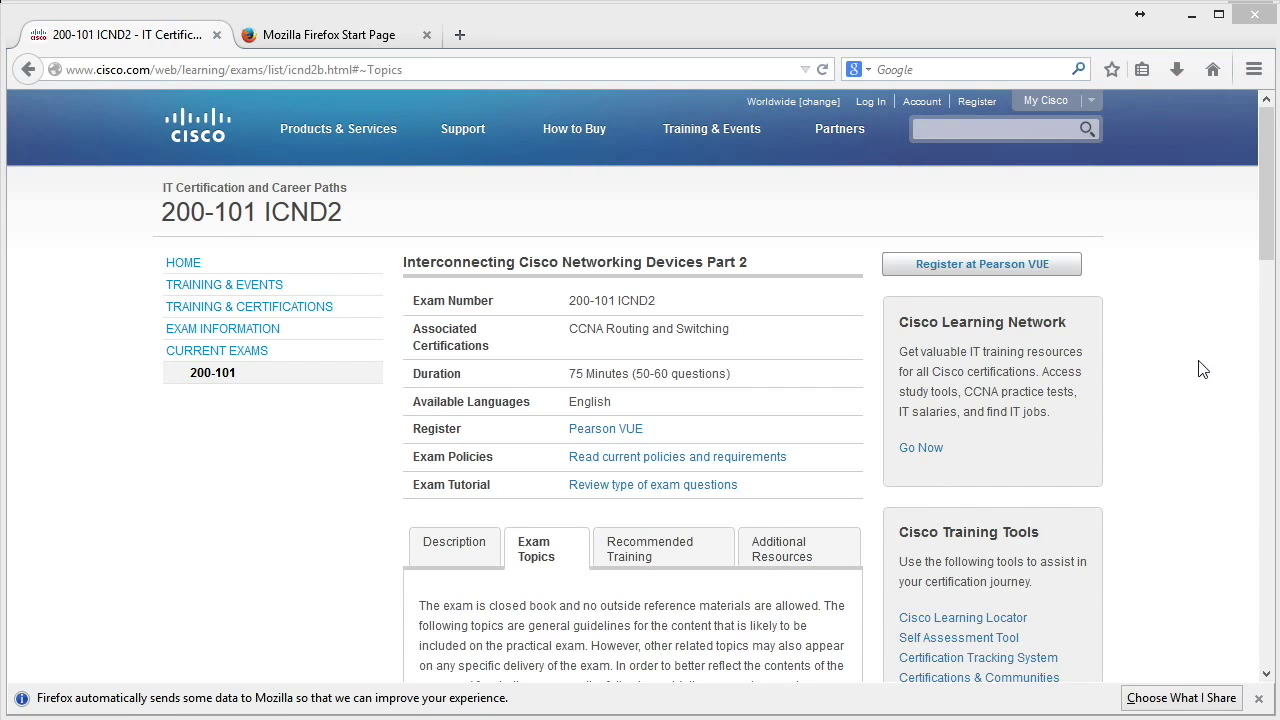
# Scroll the 200-101 ICND2 exam page down to the IP Routing Technologies exam topics.
pyautogui.moveTo(1266, 257); pyautogui.dragTo(1246, 509)
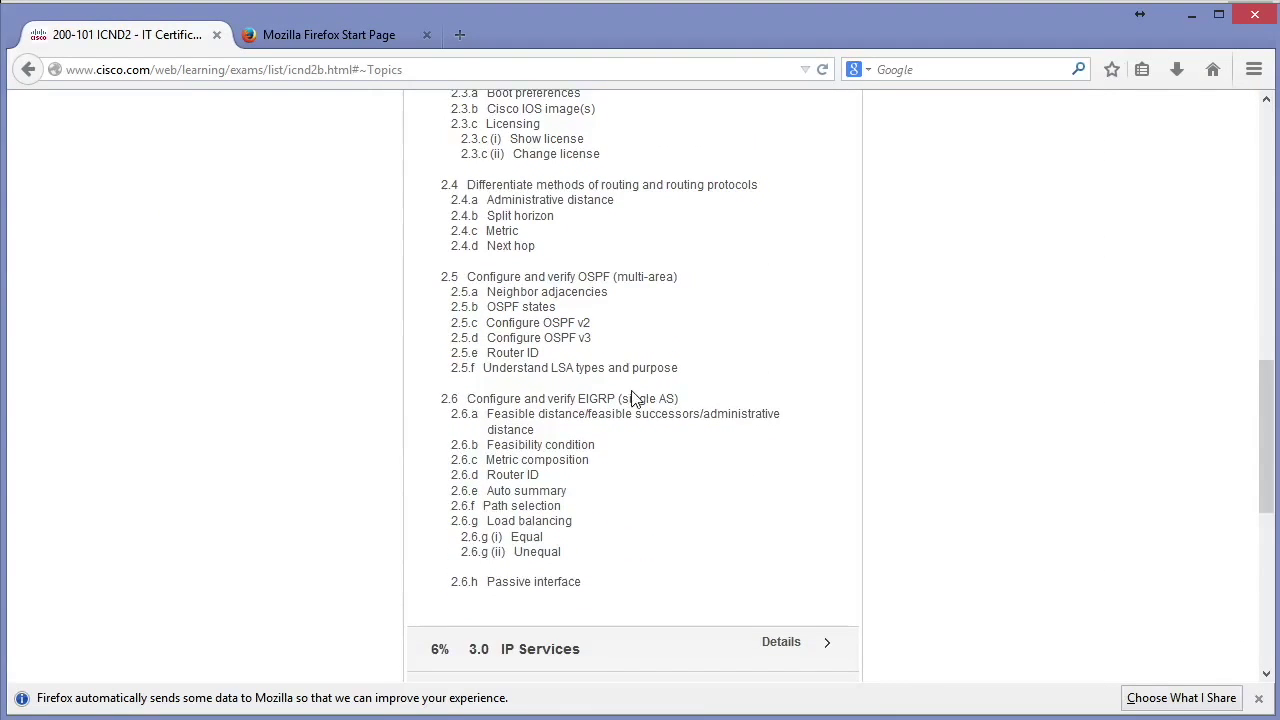
# Highlight the 'Configure and verify OSPF (multi-area)' topic, then the 2.5.e Router ID line.
pyautogui.moveTo(467, 276); pyautogui.dragTo(678, 280)
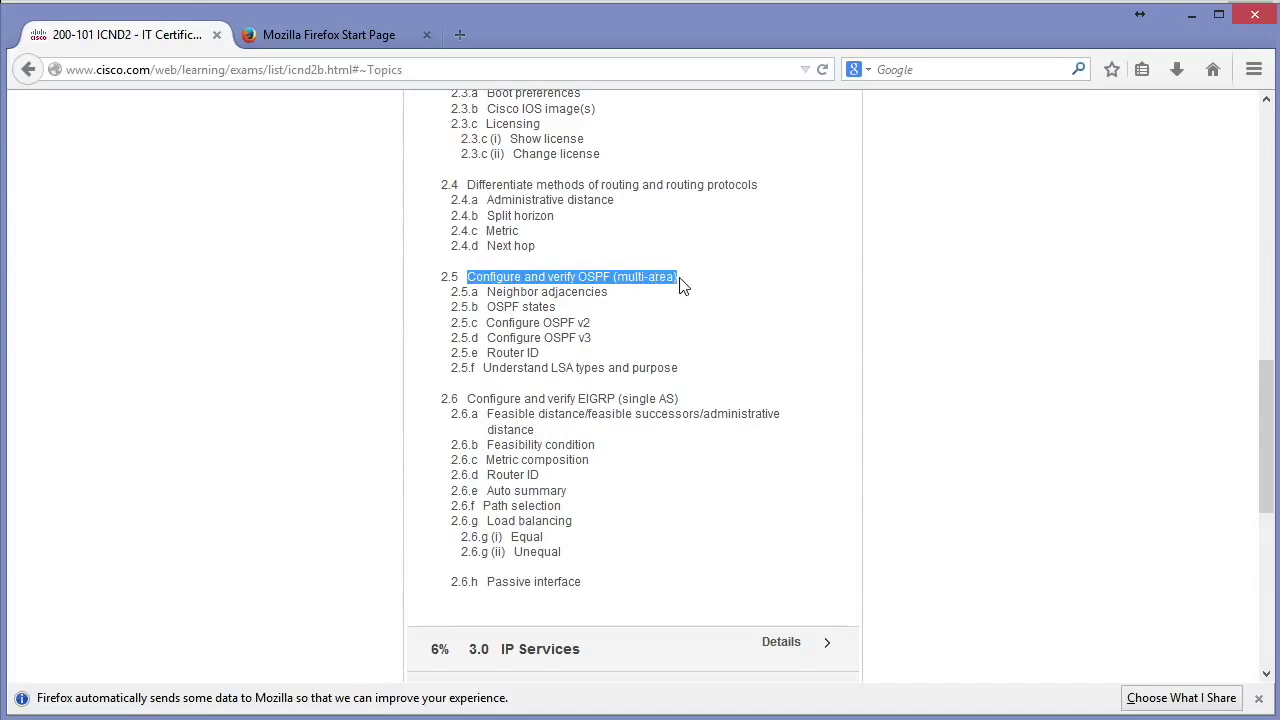
pyautogui.click(540, 356)
pyautogui.moveTo(546, 356); pyautogui.dragTo(452, 358)
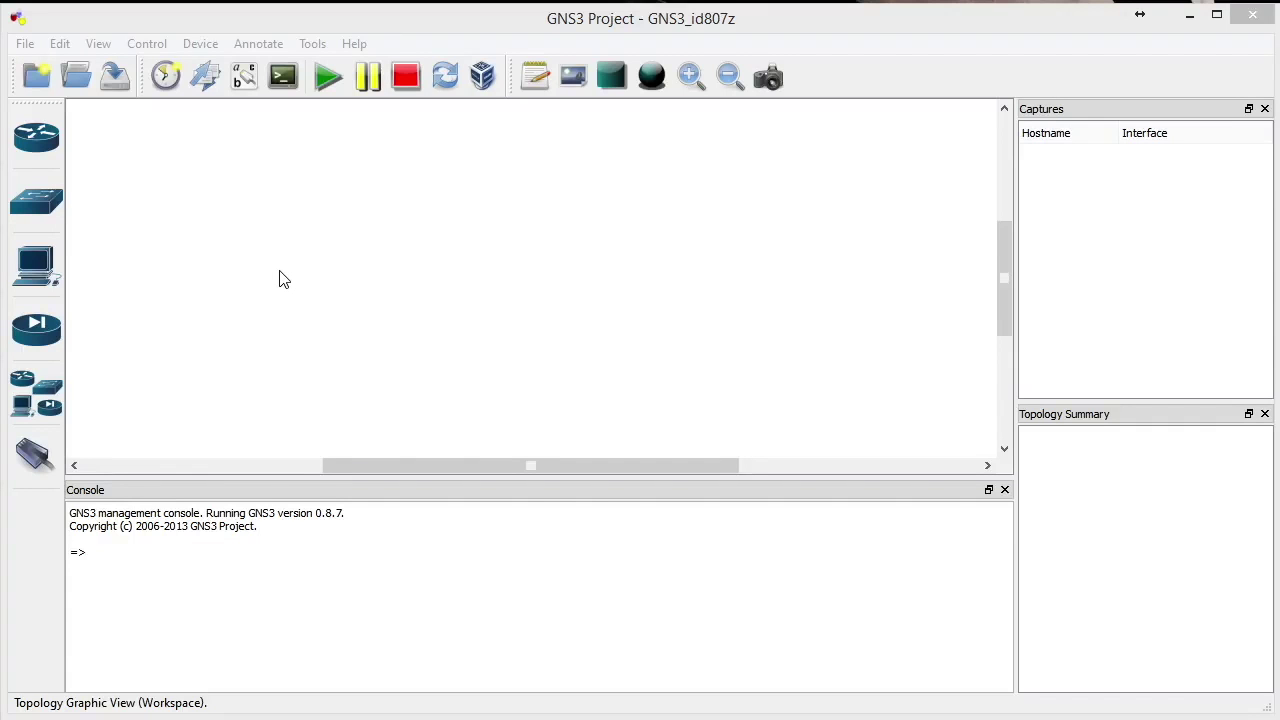
# Place two c7200 routers, R1 and R2, side by side in the workspace.
pyautogui.click(38, 136)
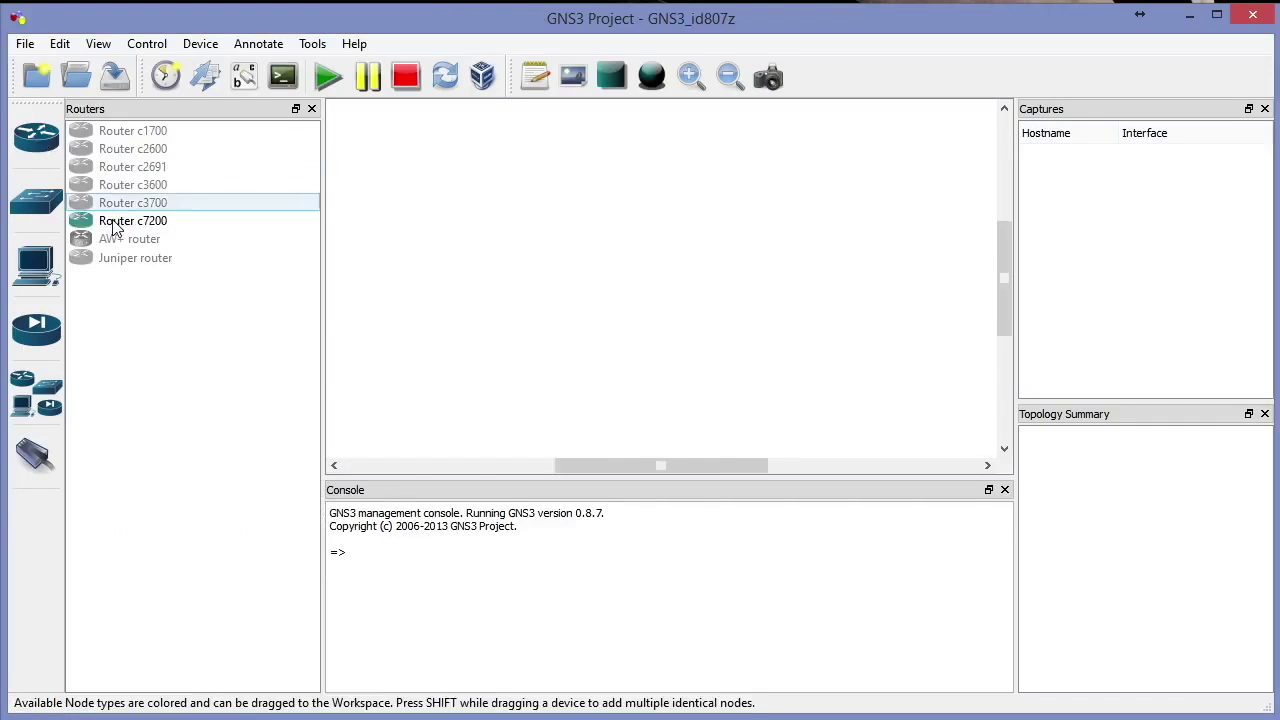
pyautogui.moveTo(113, 228); pyautogui.dragTo(469, 250)
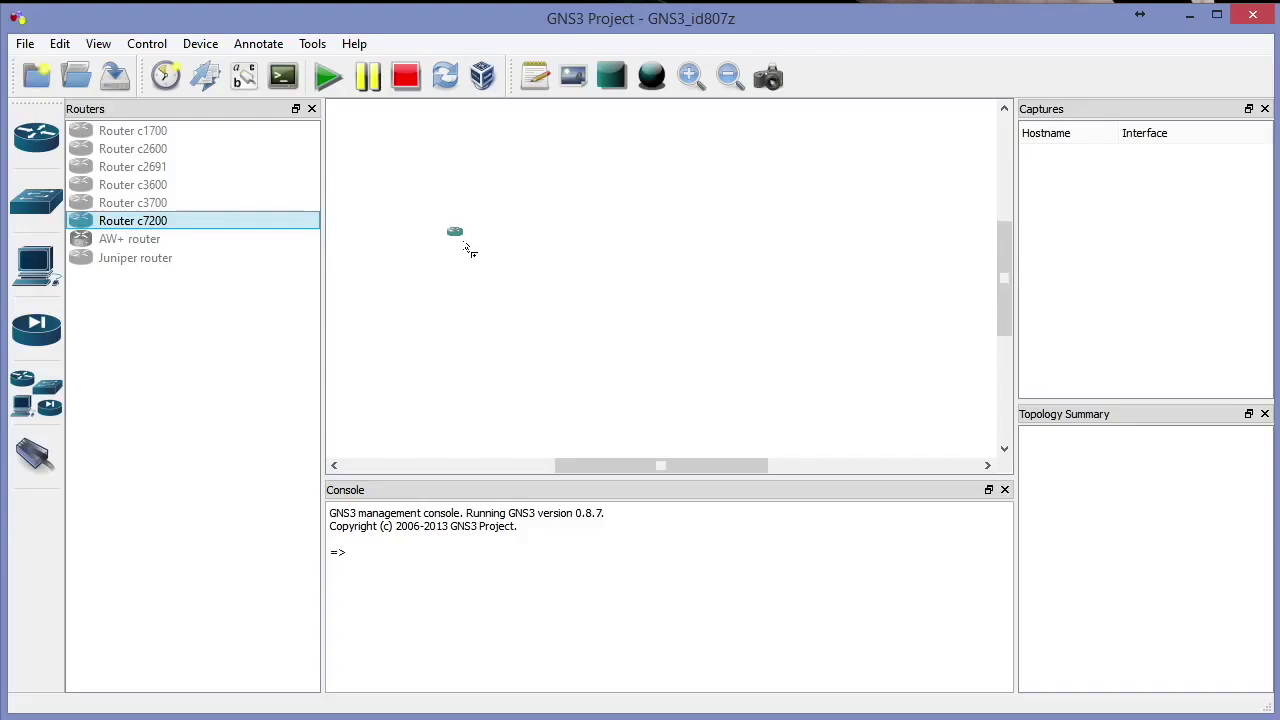
pyautogui.moveTo(469, 249); pyautogui.dragTo(470, 250)
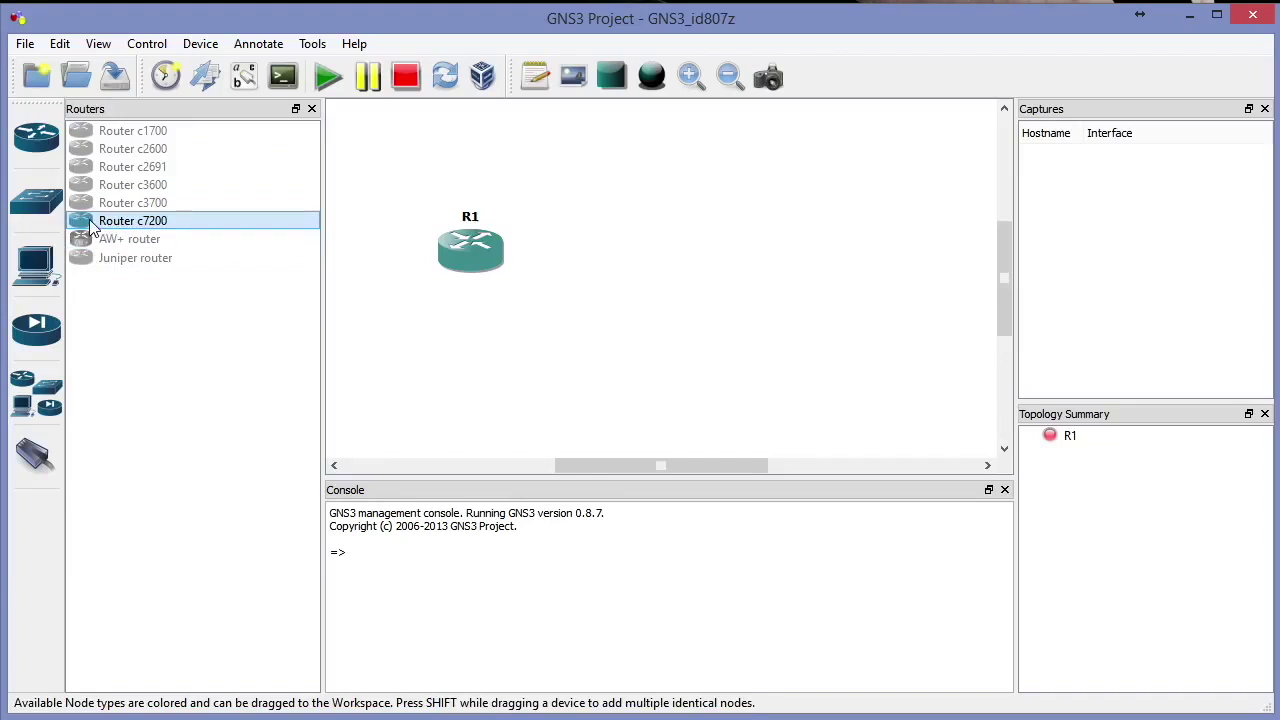
pyautogui.moveTo(110, 224); pyautogui.dragTo(665, 263)
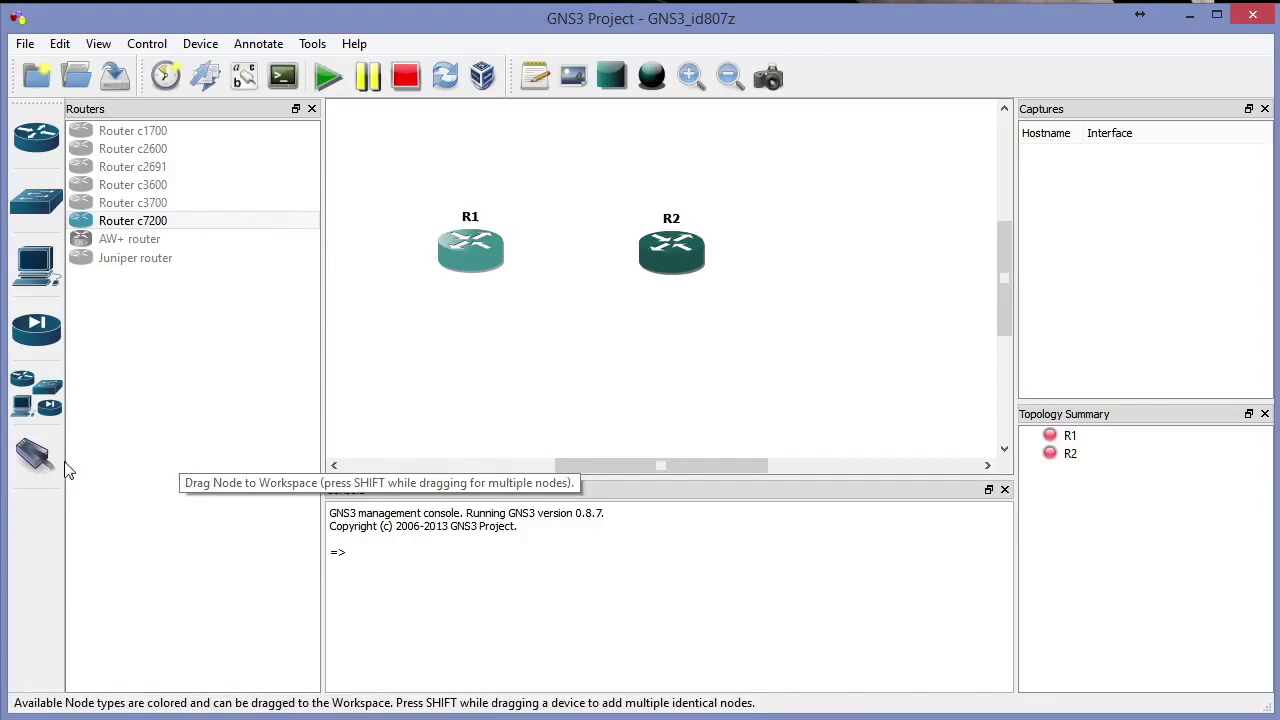
# Join R1 and R2 with a serial link, start both routers, and open R1's console.
pyautogui.keyDown('shift'); pyautogui.click(40, 458); pyautogui.keyUp('shift')
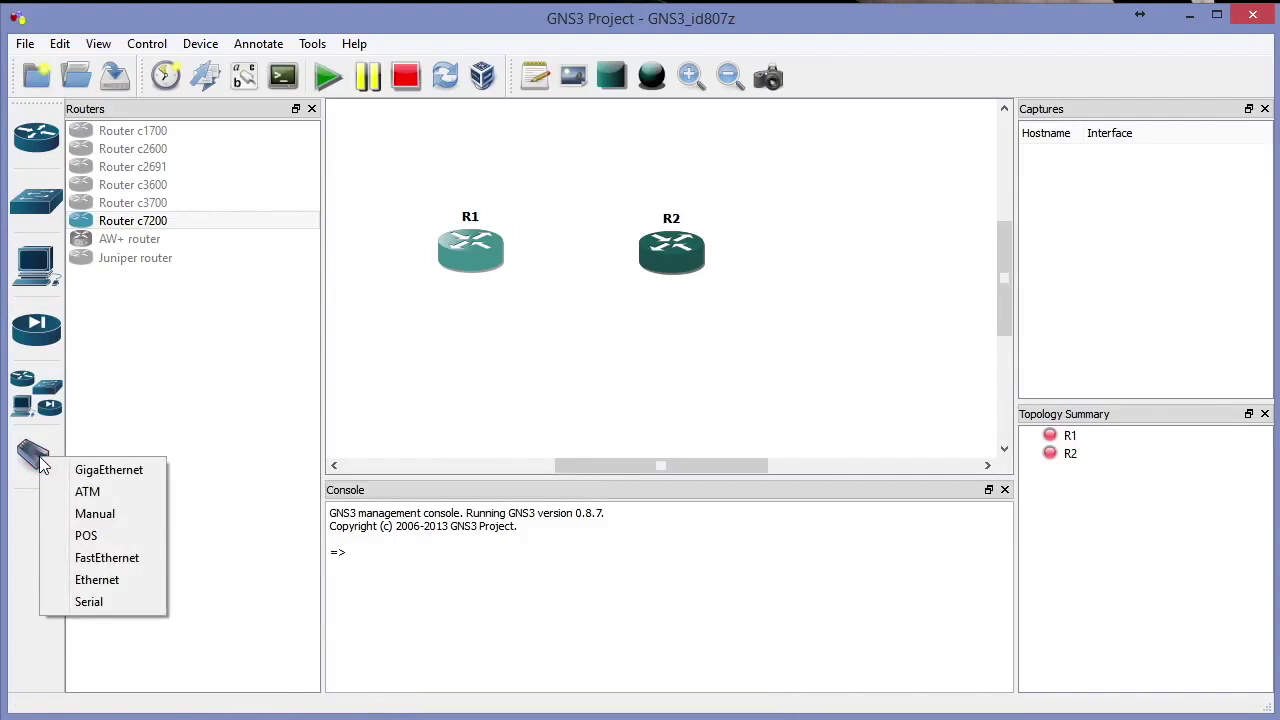
pyautogui.click(96, 602)
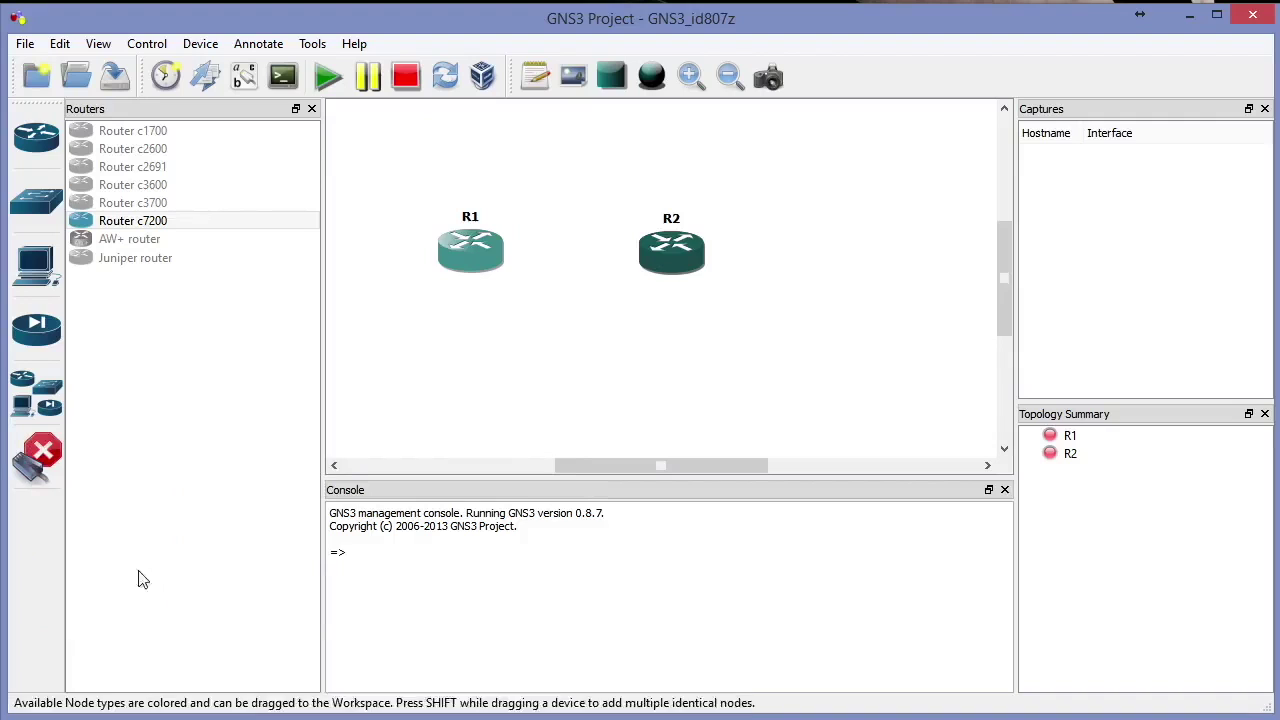
pyautogui.click(490, 245)
pyautogui.click(665, 252)
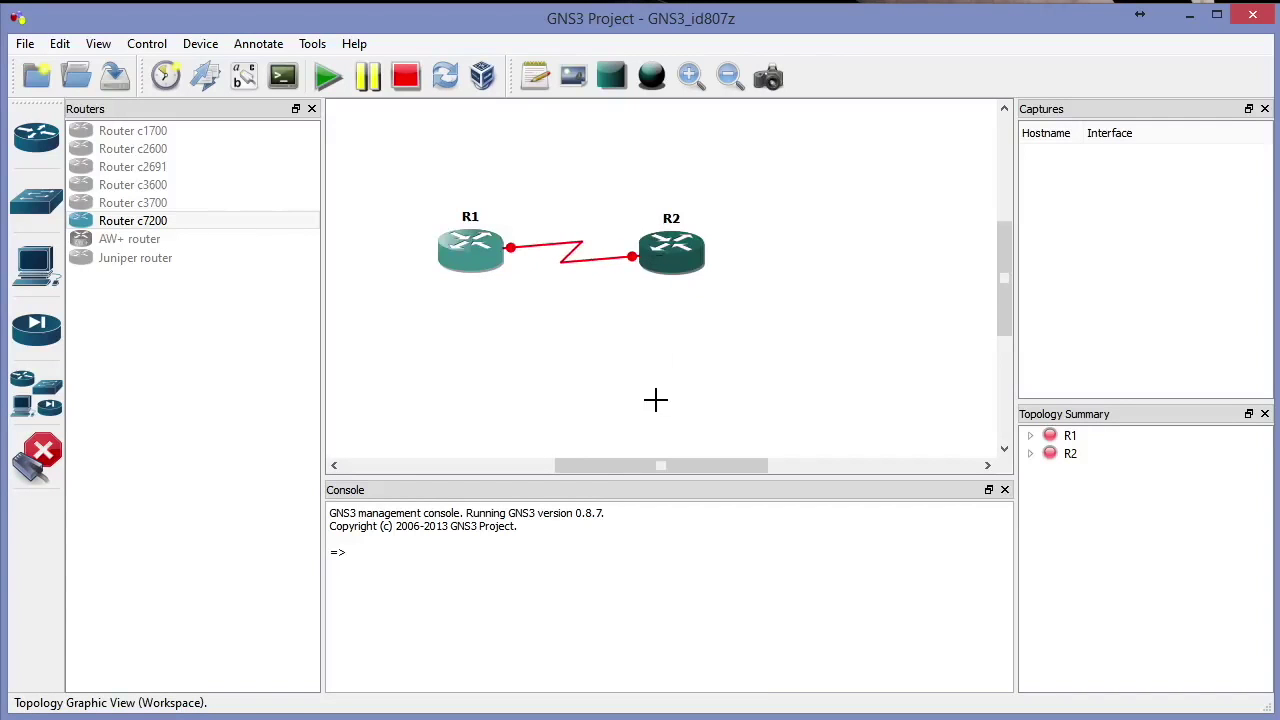
pyautogui.click(36, 455)
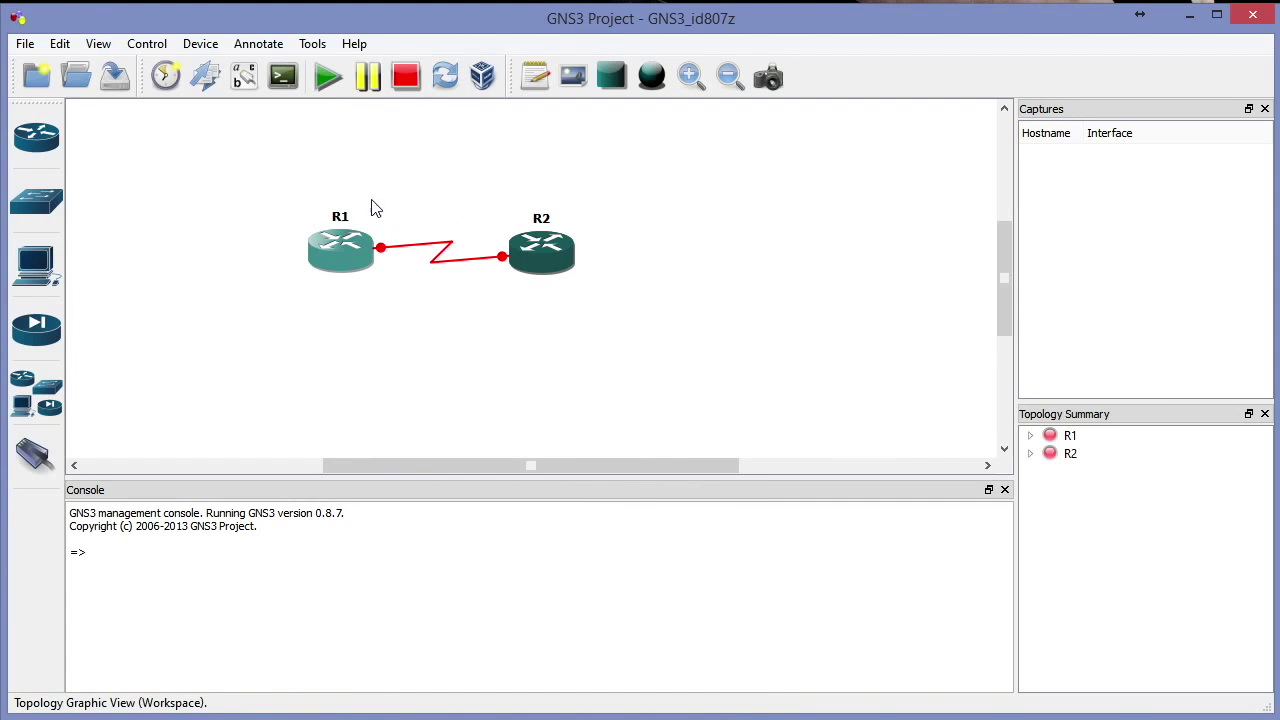
pyautogui.click(330, 80)
pyautogui.click(283, 76)
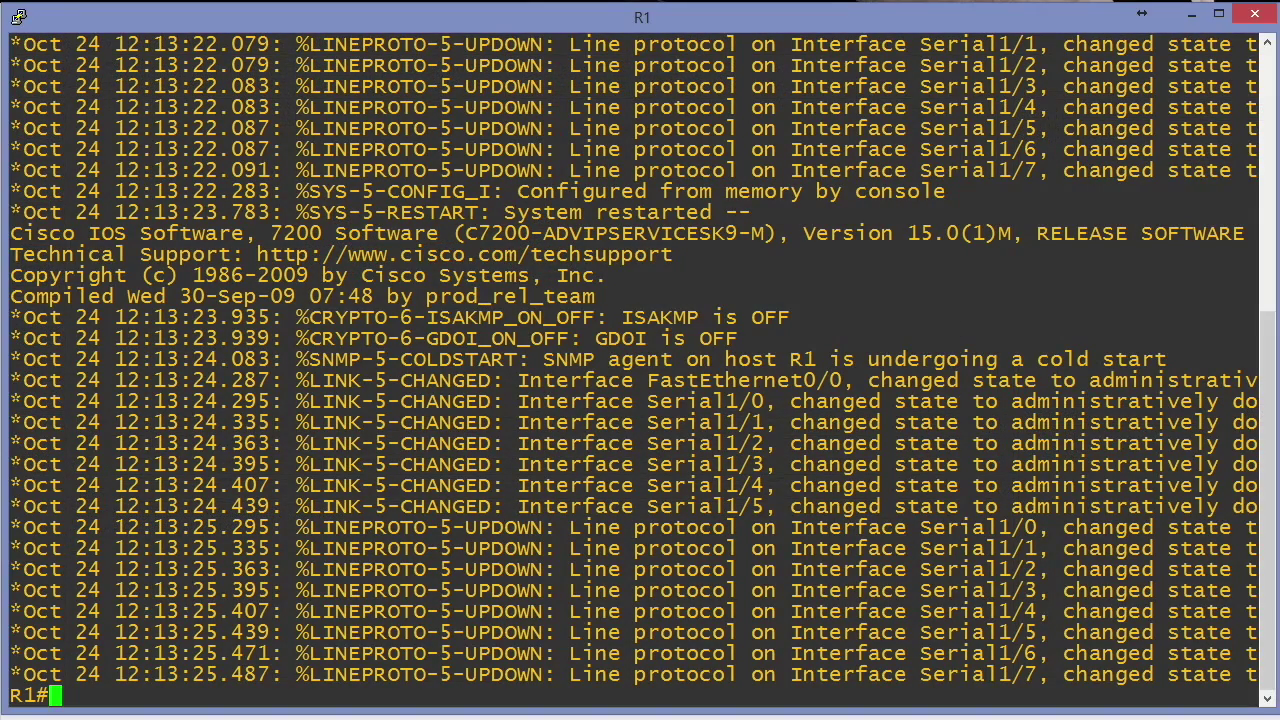
# Give R1's Serial1/0 the address 12.12.12.1 255.255.255.0 and enable it with no shut.
pyautogui.press('Return')
pyautogui.press('Return')
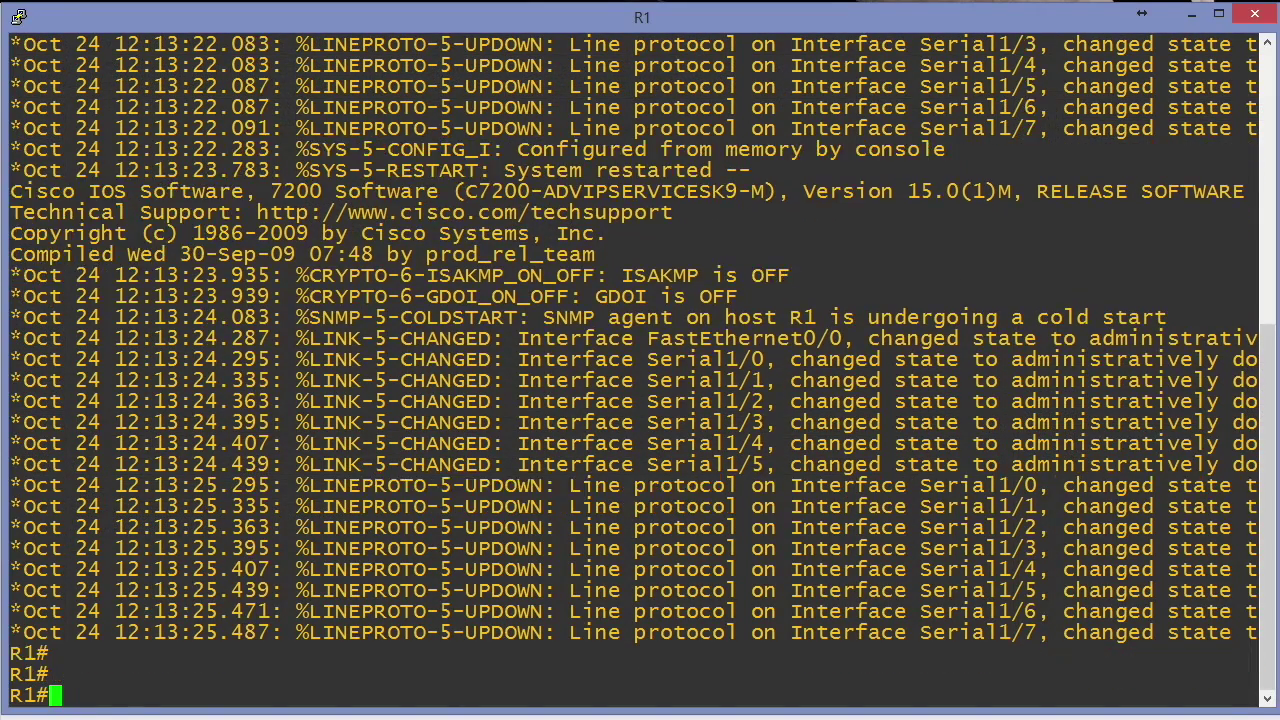
pyautogui.write('conf t')
pyautogui.press('Return')
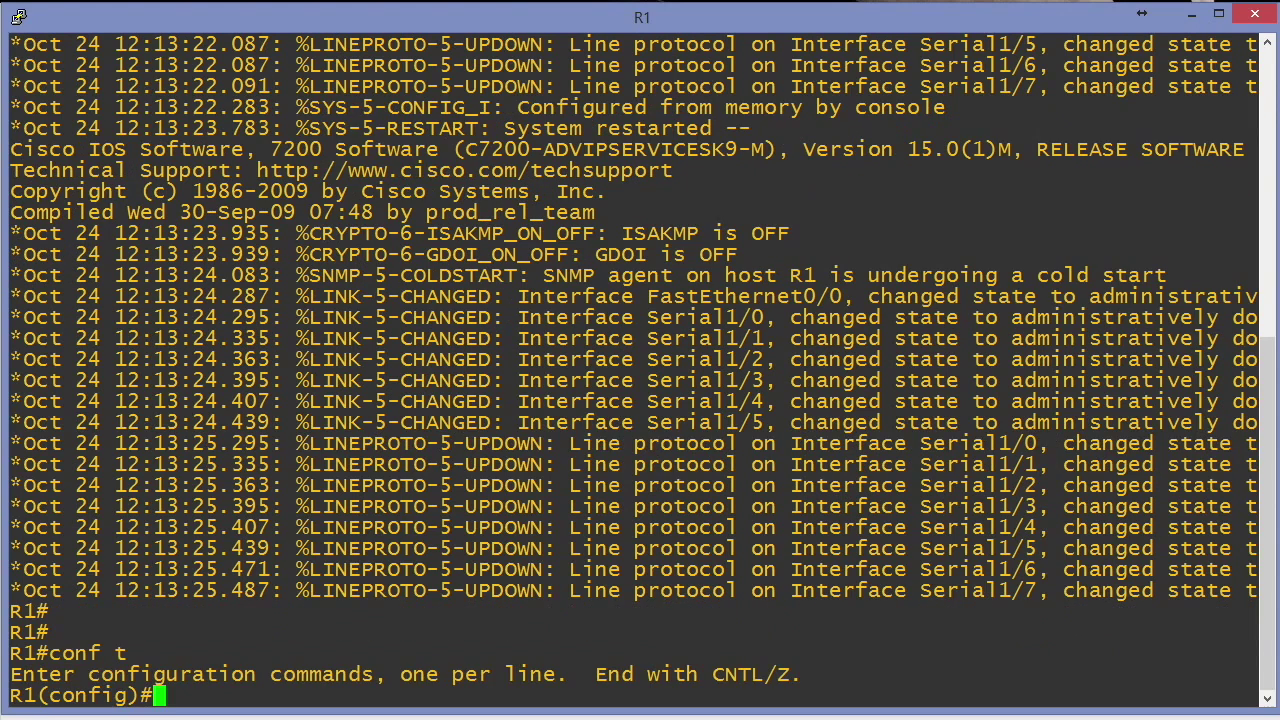
pyautogui.write('int s1/0')
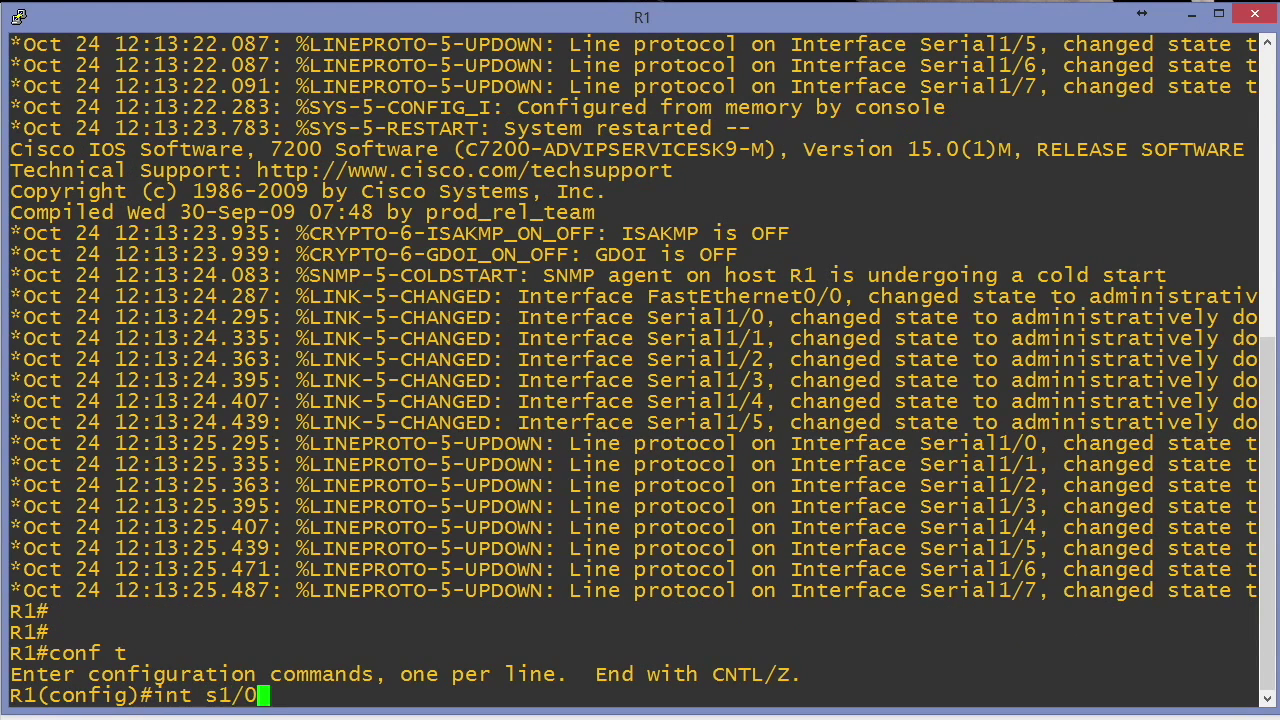
pyautogui.press('Return')
pyautogui.write('ip add')
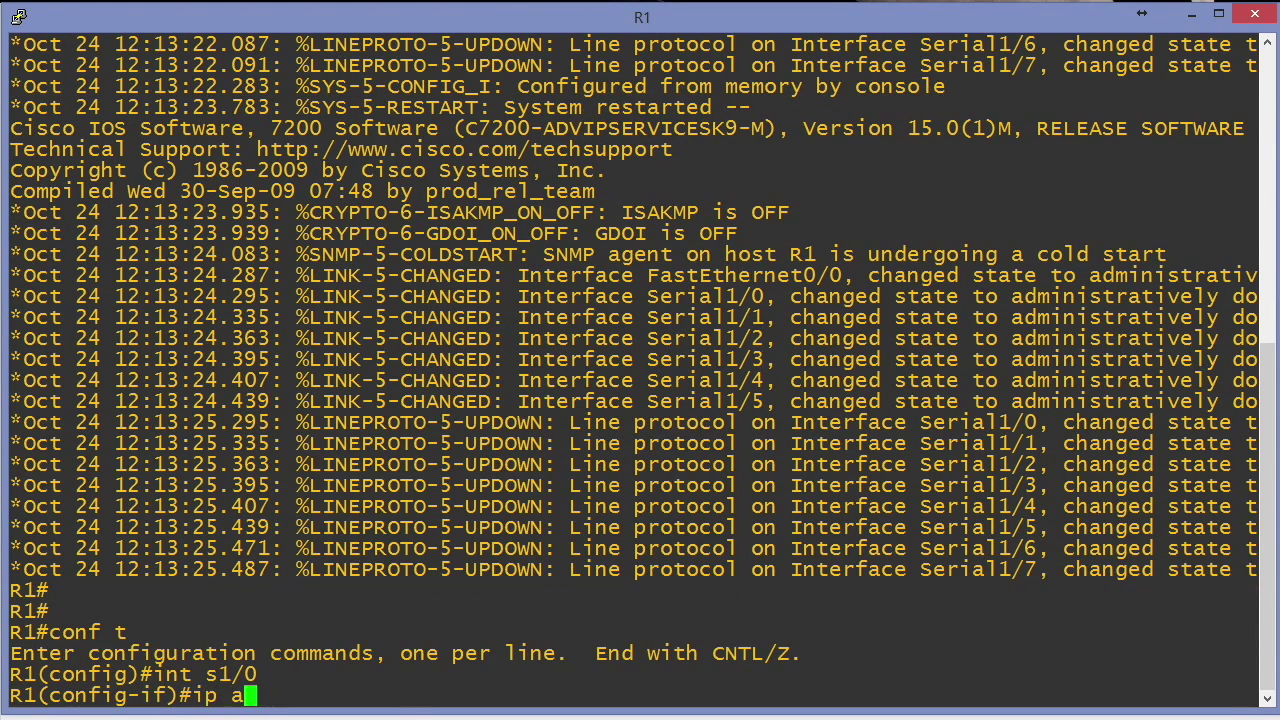
pyautogui.press('Tab')
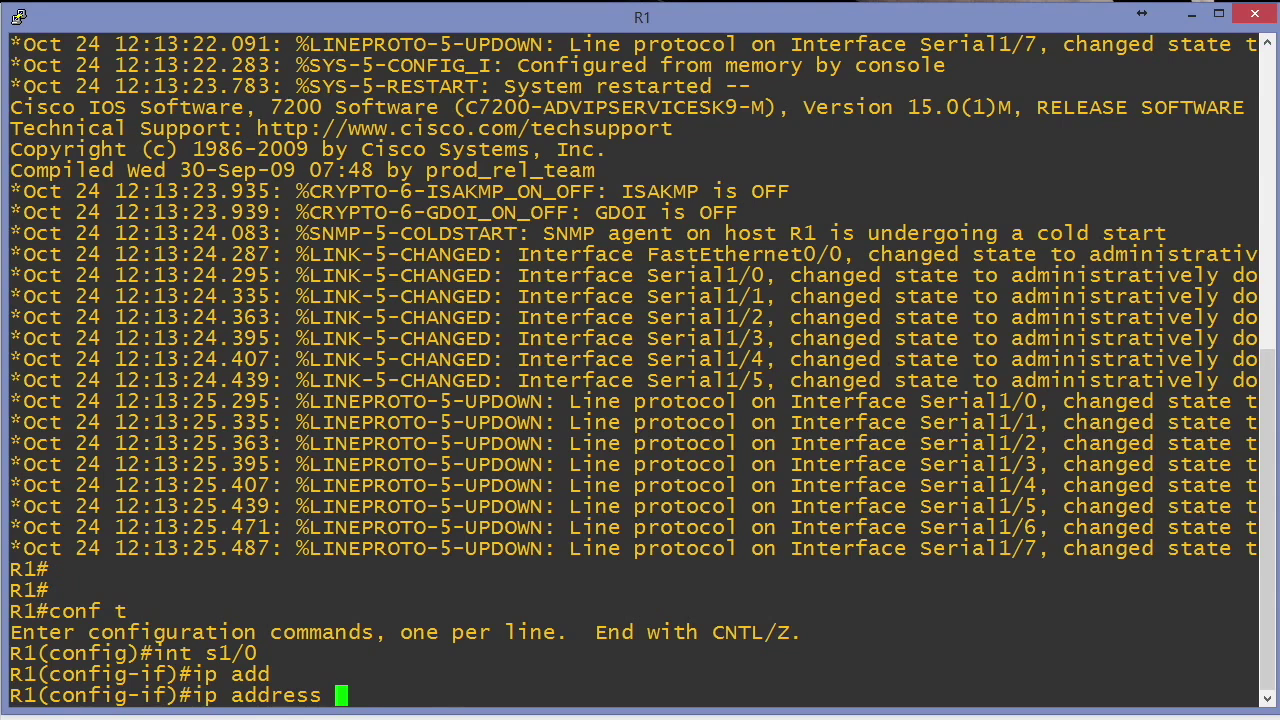
pyautogui.write('12.12.12')
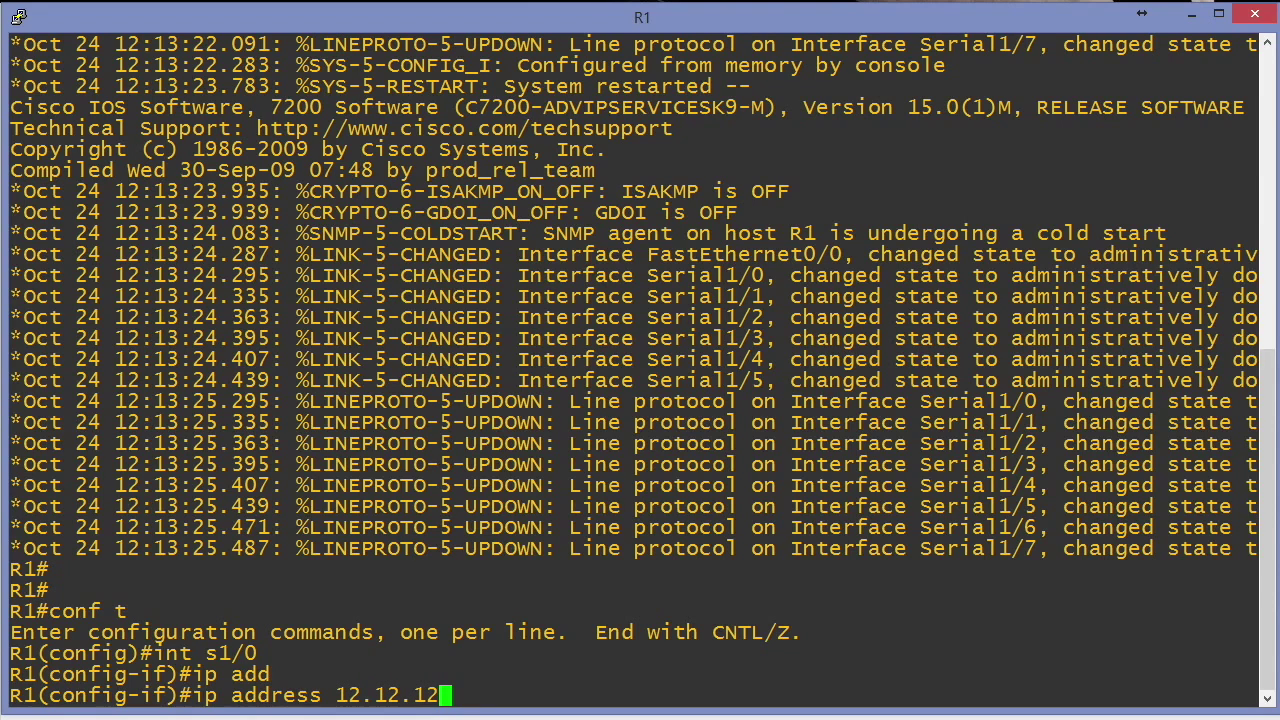
pyautogui.write('.1 255.')
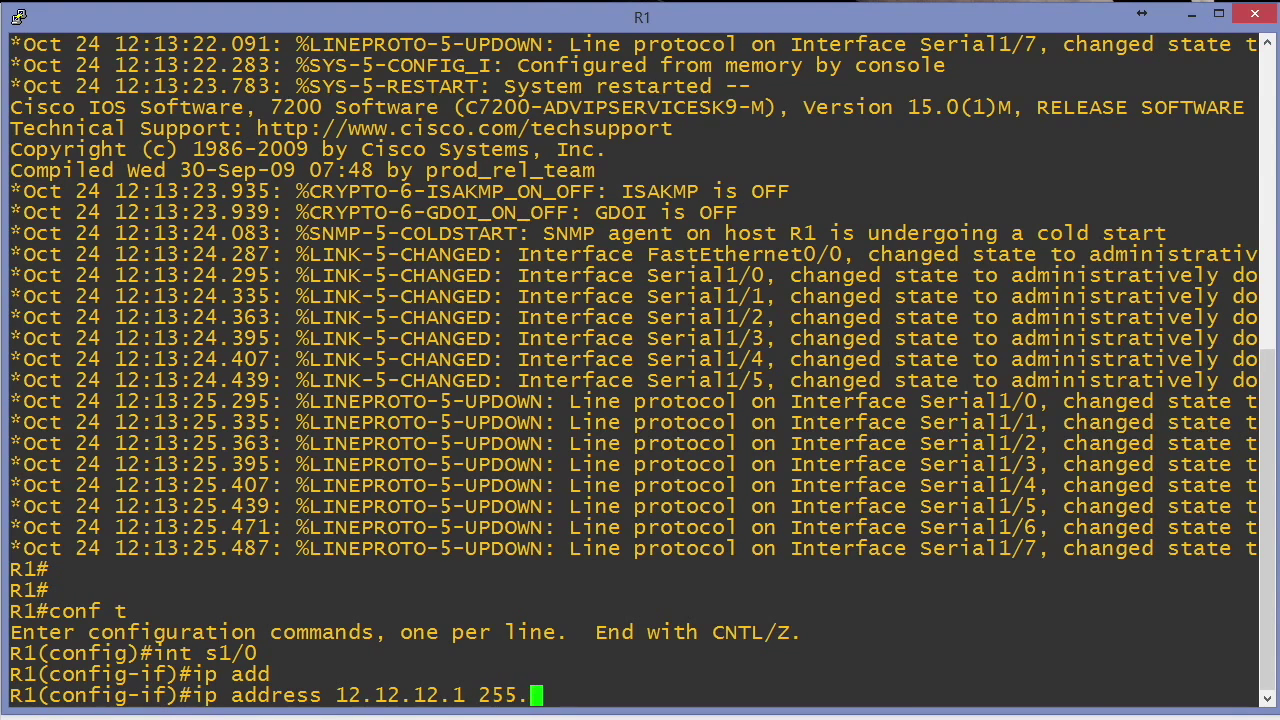
pyautogui.write('255.255.-')
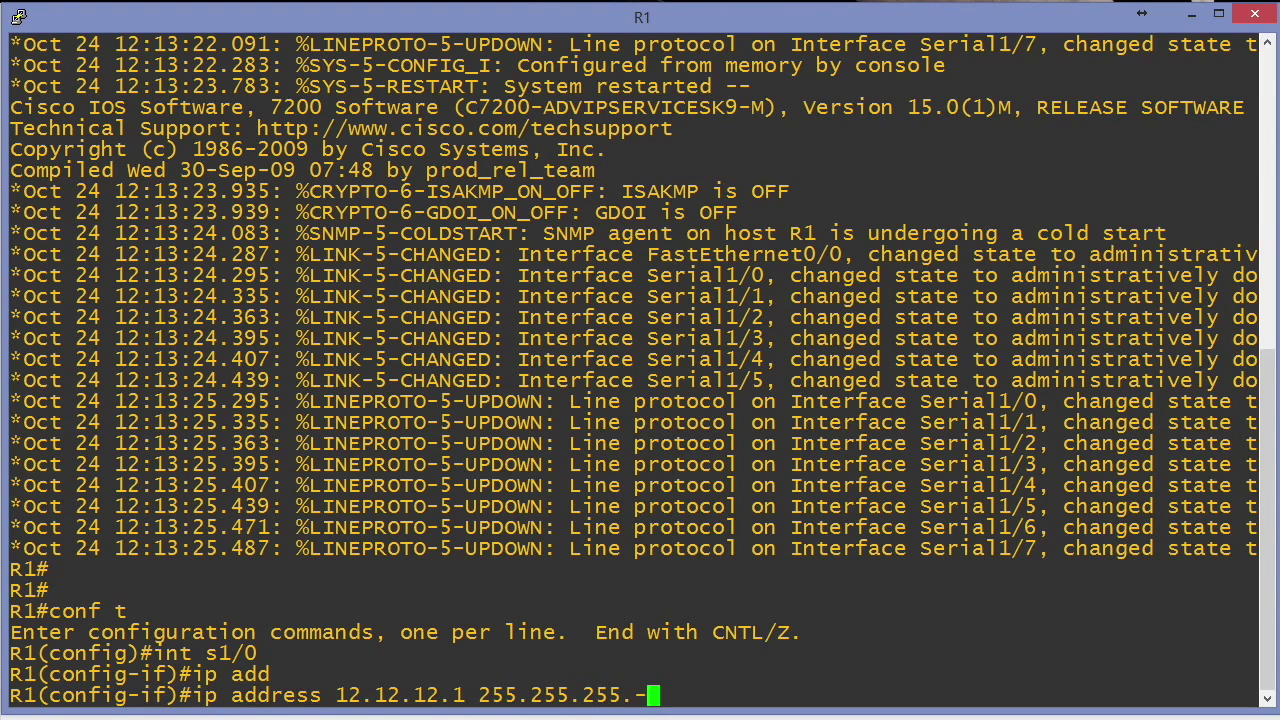
pyautogui.press('BackSpace')
pyautogui.write('0')
pyautogui.press('Return')
pyautogui.write('no shut')
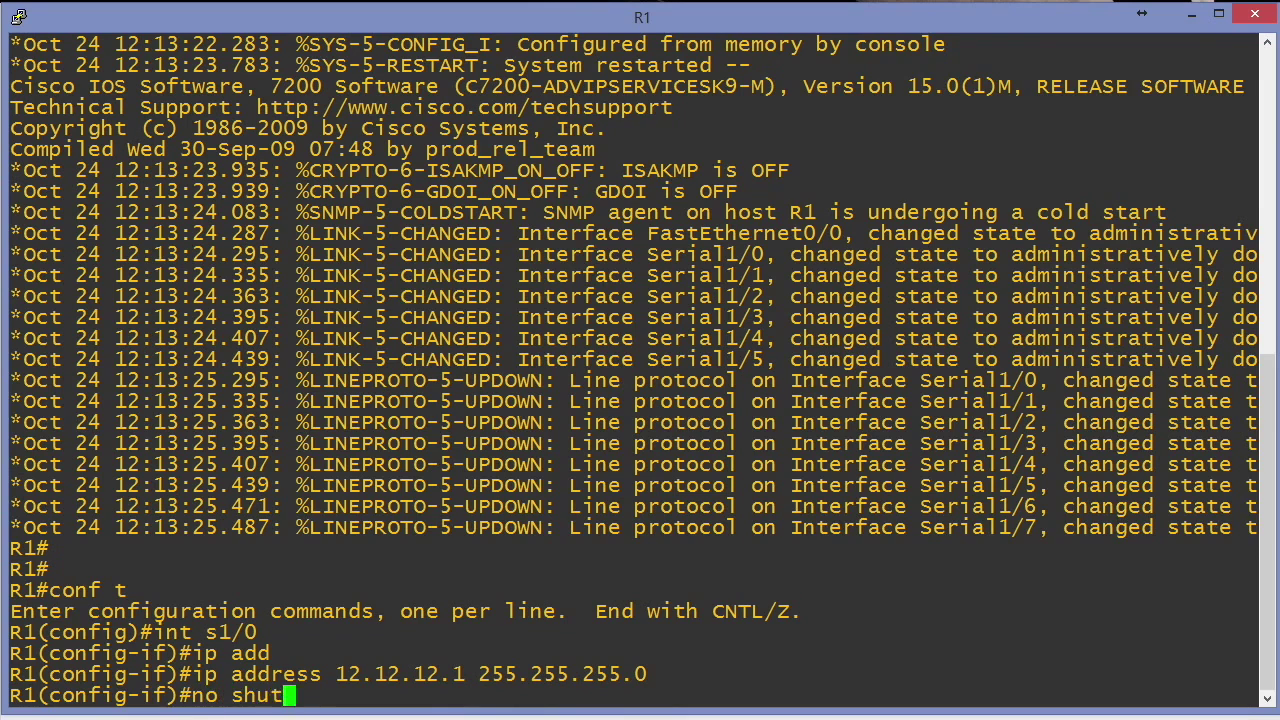
pyautogui.press('Return')
# Exit configuration mode and save R1's configuration to NVRAM with wr.
pyautogui.write('end')
pyautogui.press('Return')
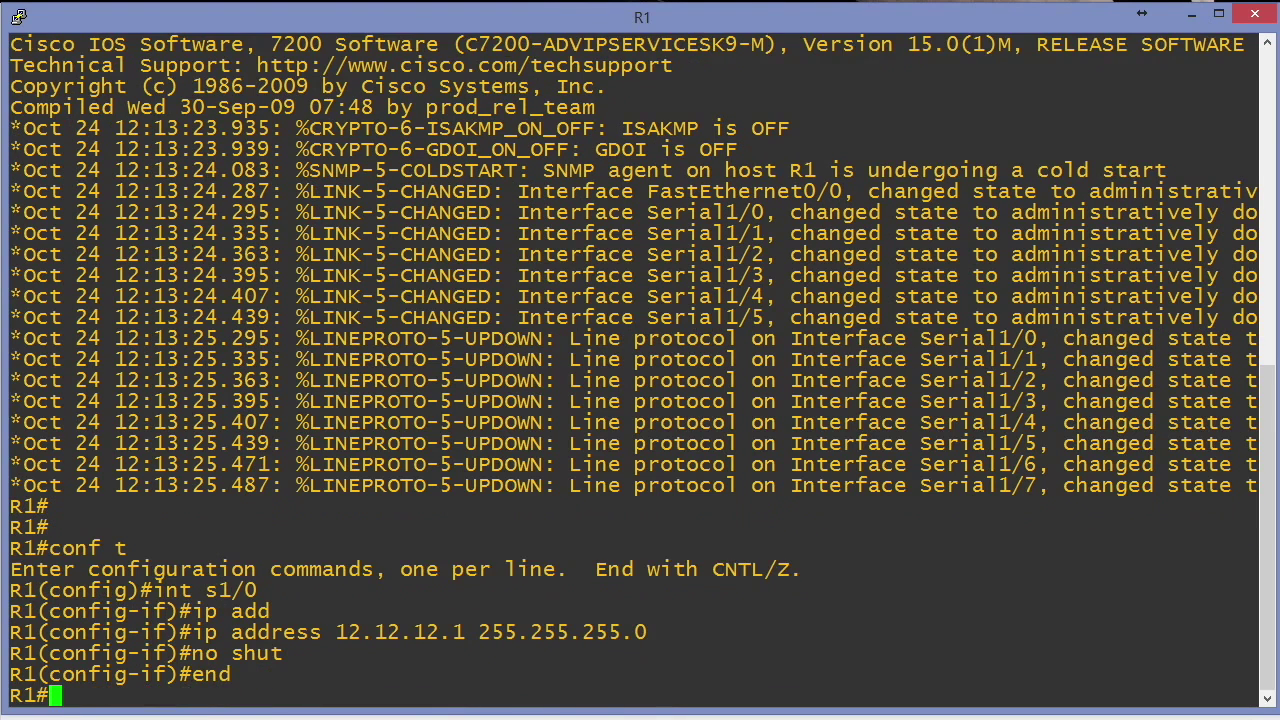
pyautogui.press('Return')
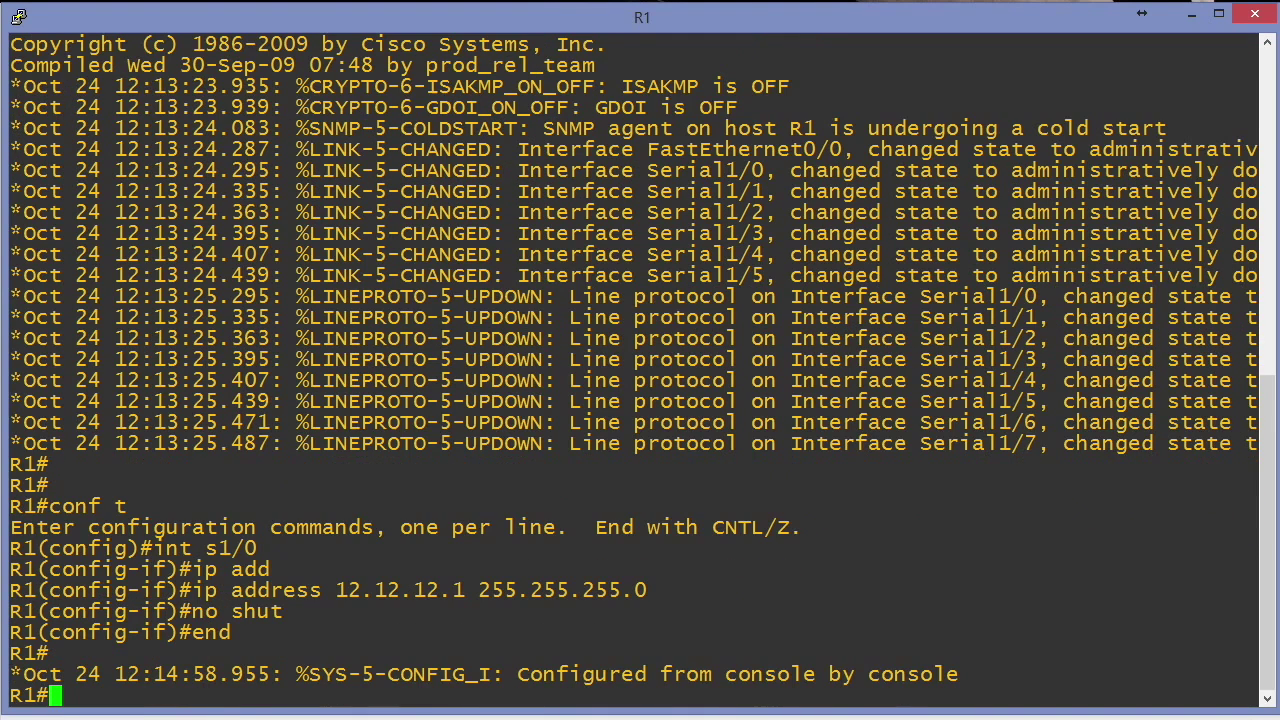
pyautogui.press('Return')
pyautogui.press('Return')
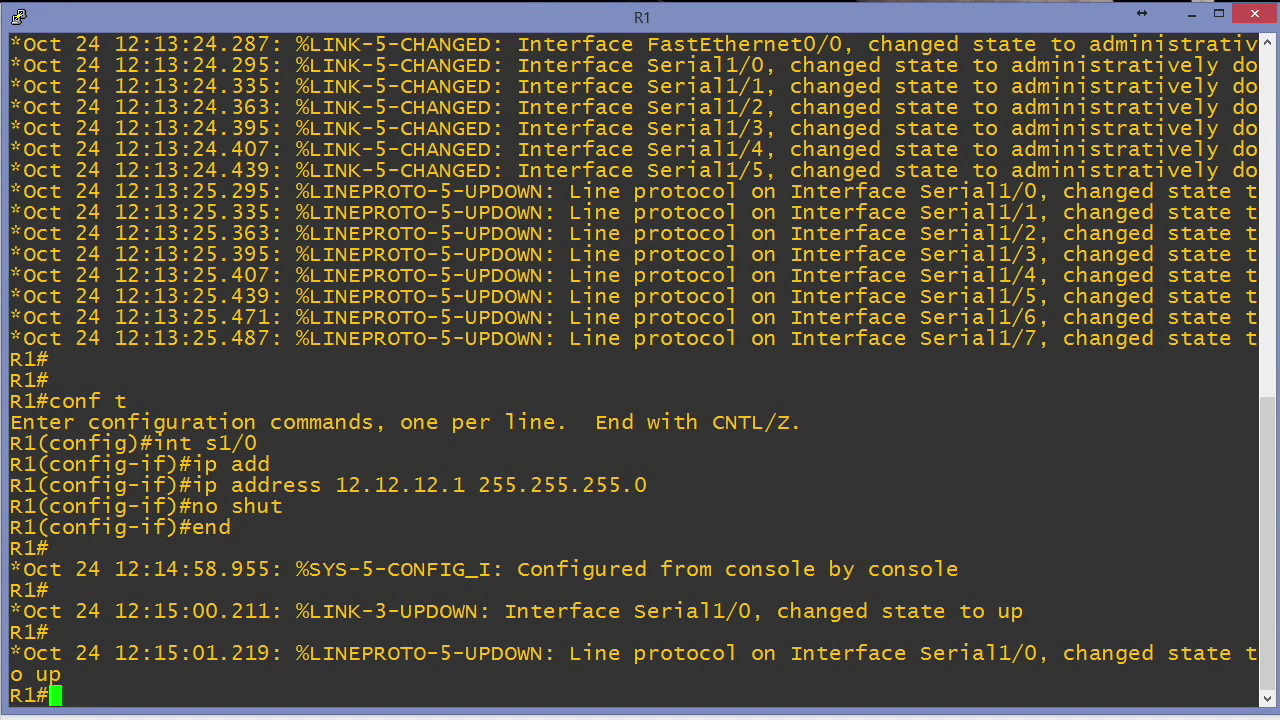
pyautogui.press('Return')
pyautogui.press('Return')
pyautogui.press('Return')
pyautogui.press('Return')
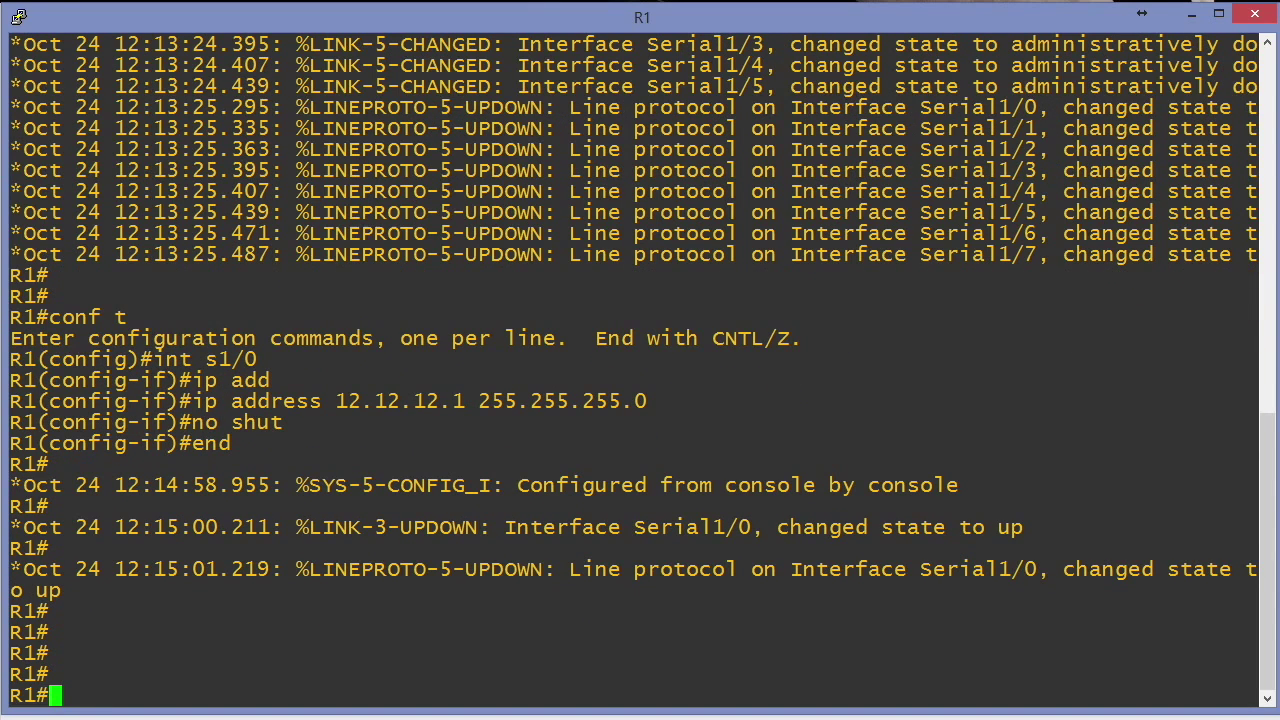
pyautogui.write('wr')
pyautogui.press('Return')
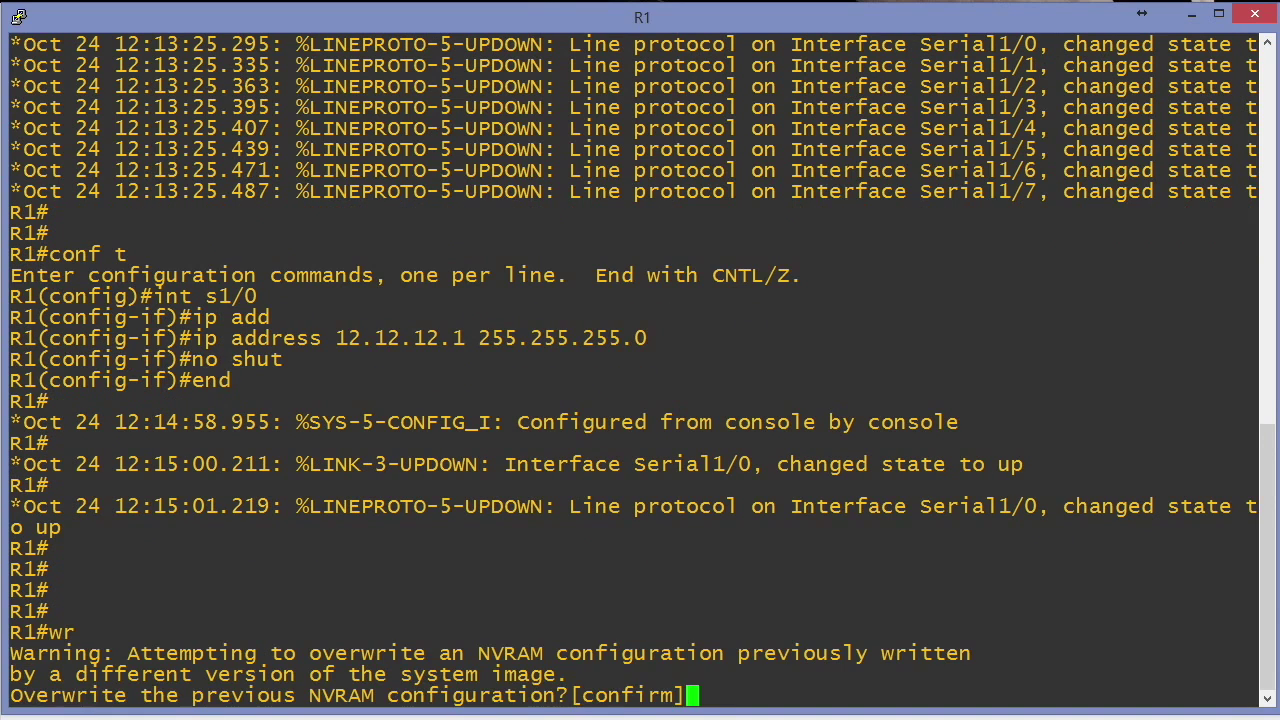
pyautogui.press('Return')
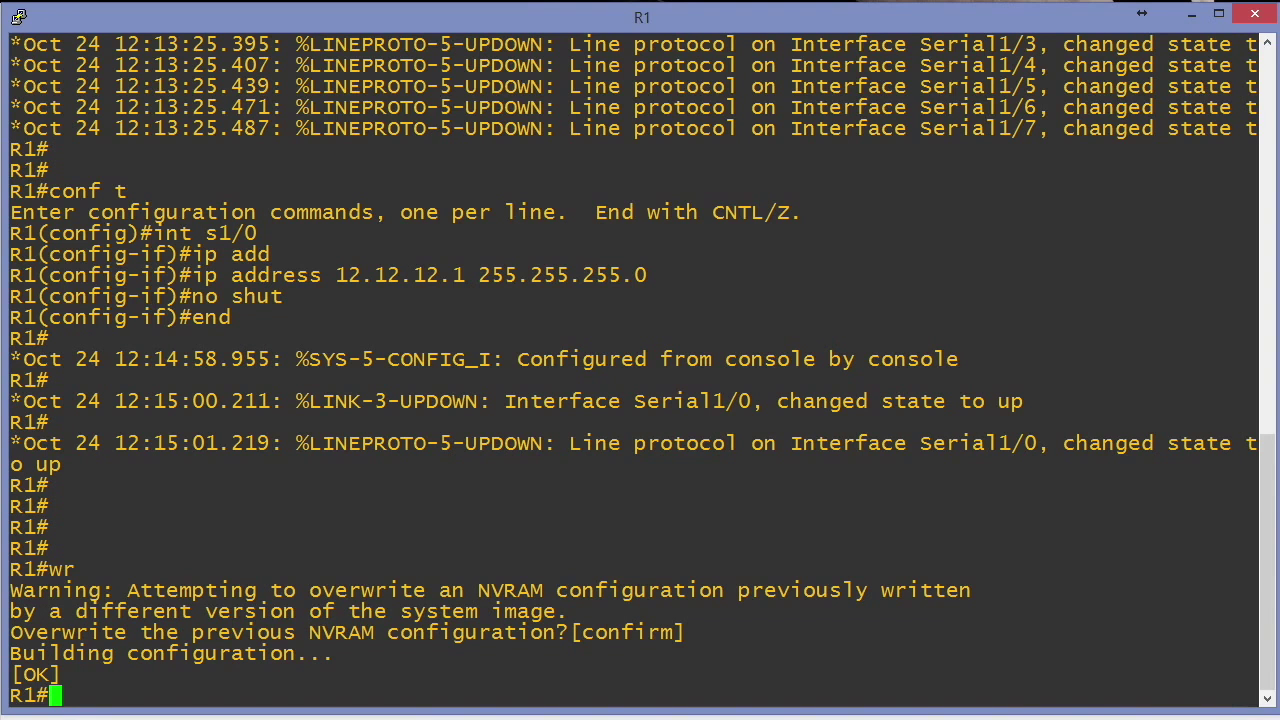
# On R2, set Serial1/0 to 12.12.12.2 255.255.255.0 and bring it up.
pyautogui.hotkey('alt', 'Tab')
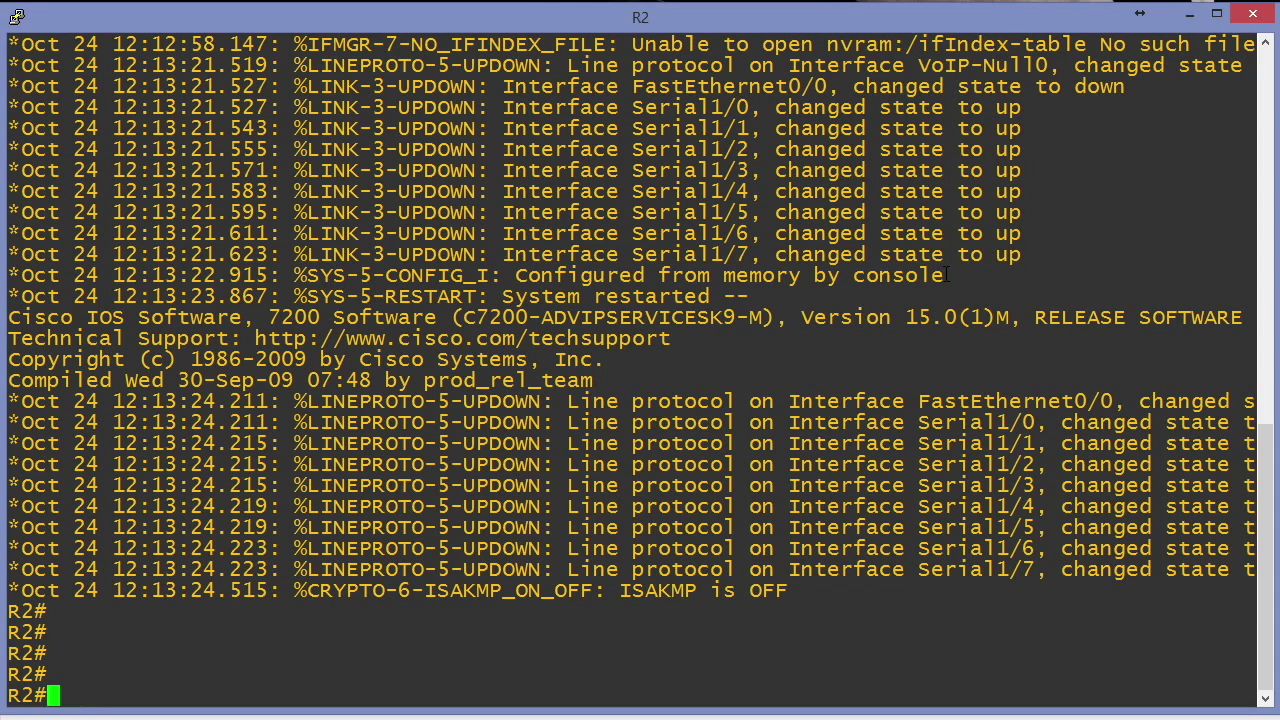
pyautogui.write('conf t')
pyautogui.press('Return')
pyautogui.write('int s1/0')
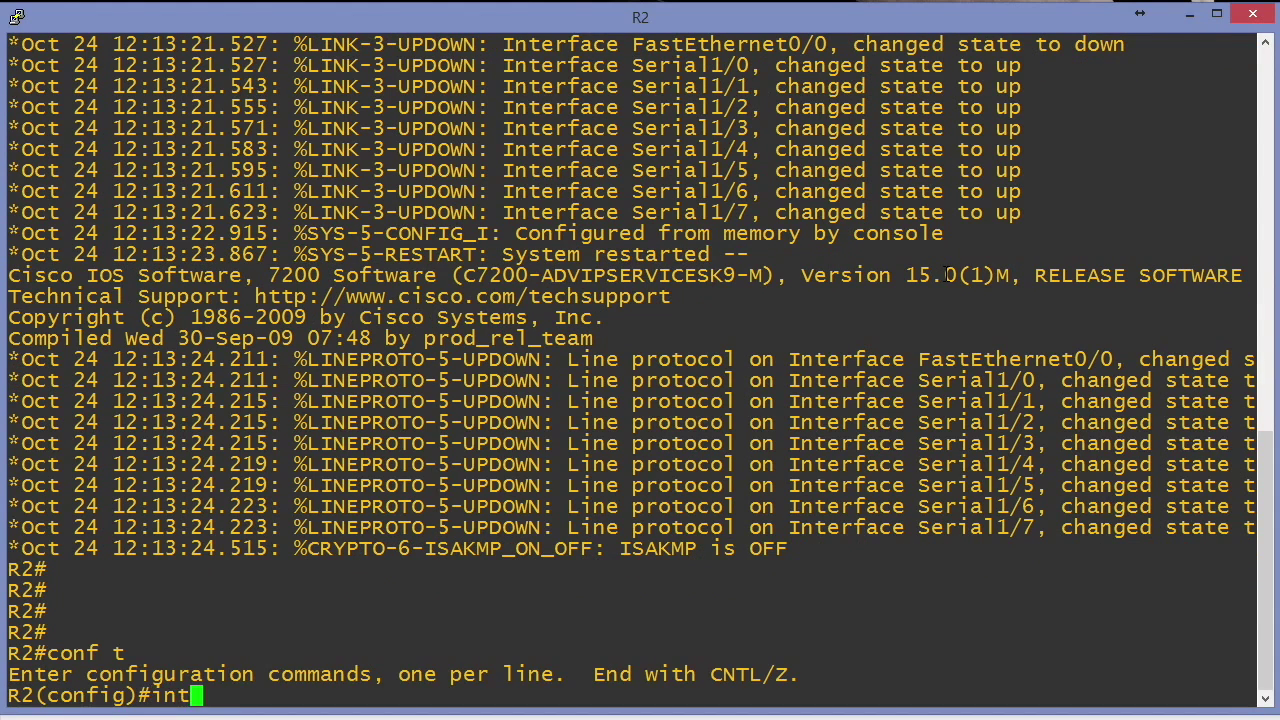
pyautogui.press('Return')
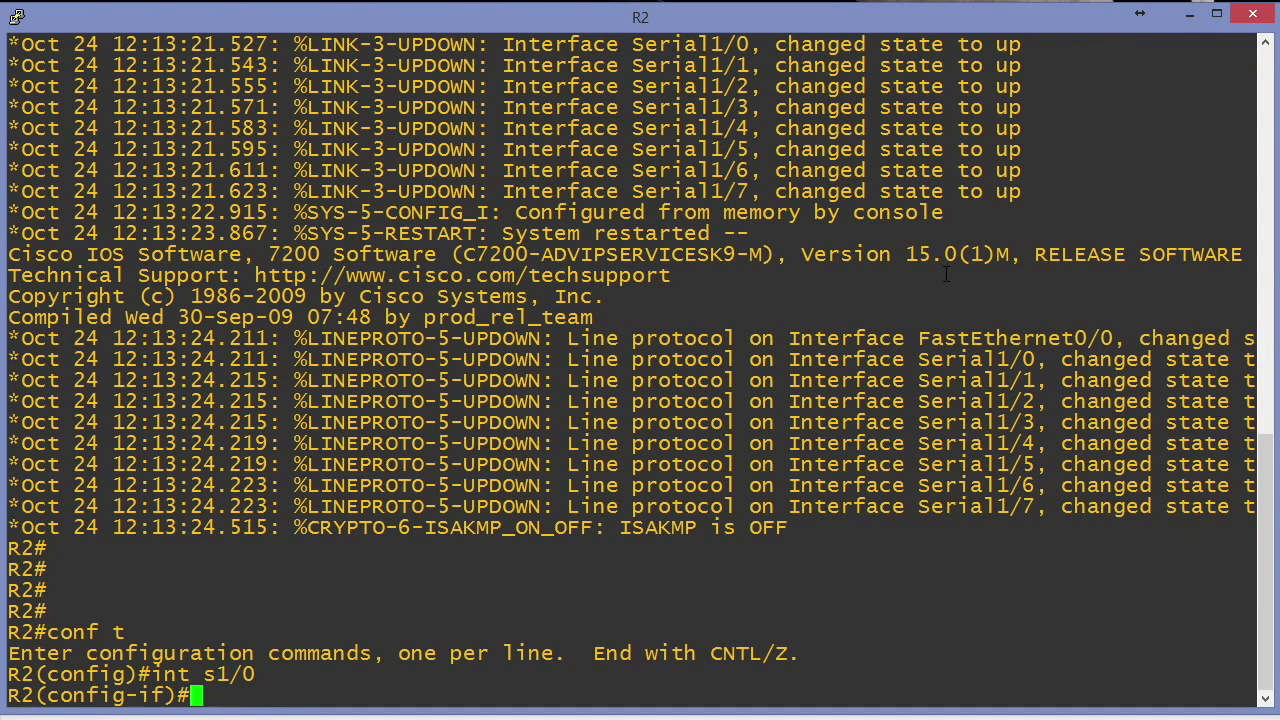
pyautogui.write('ip add')
pyautogui.press('Tab')
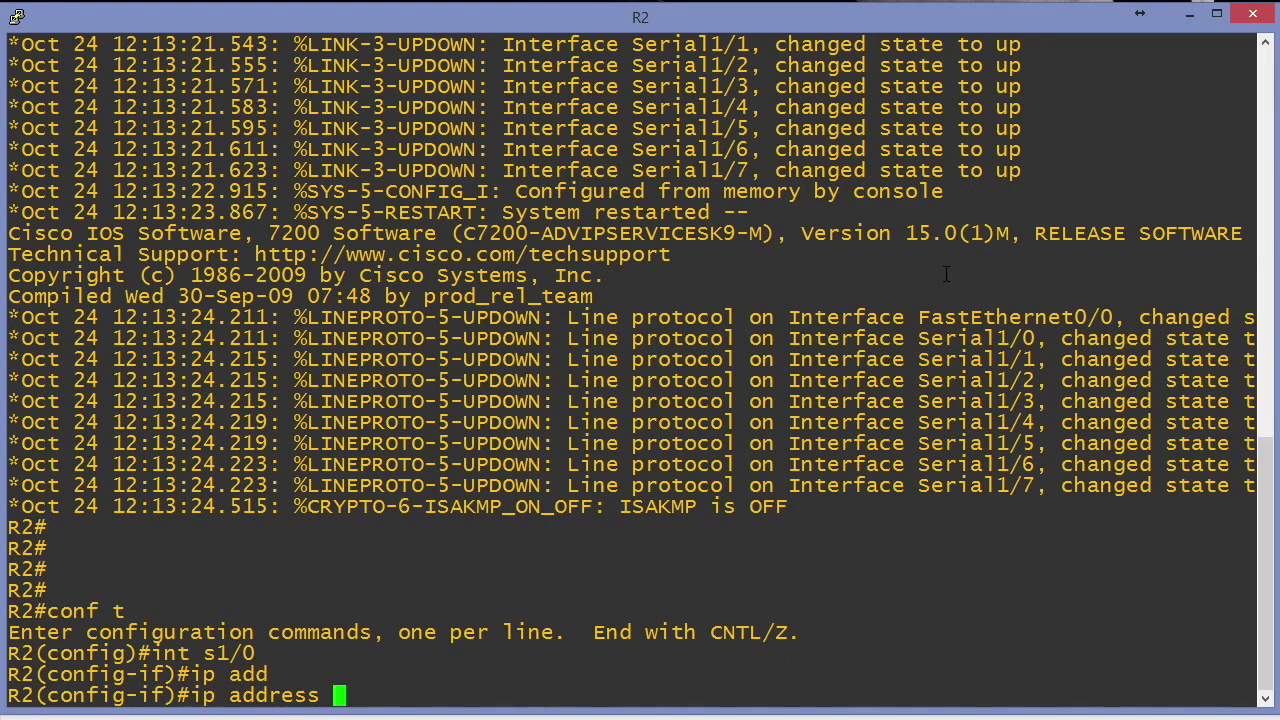
pyautogui.write('12.12.12.2')
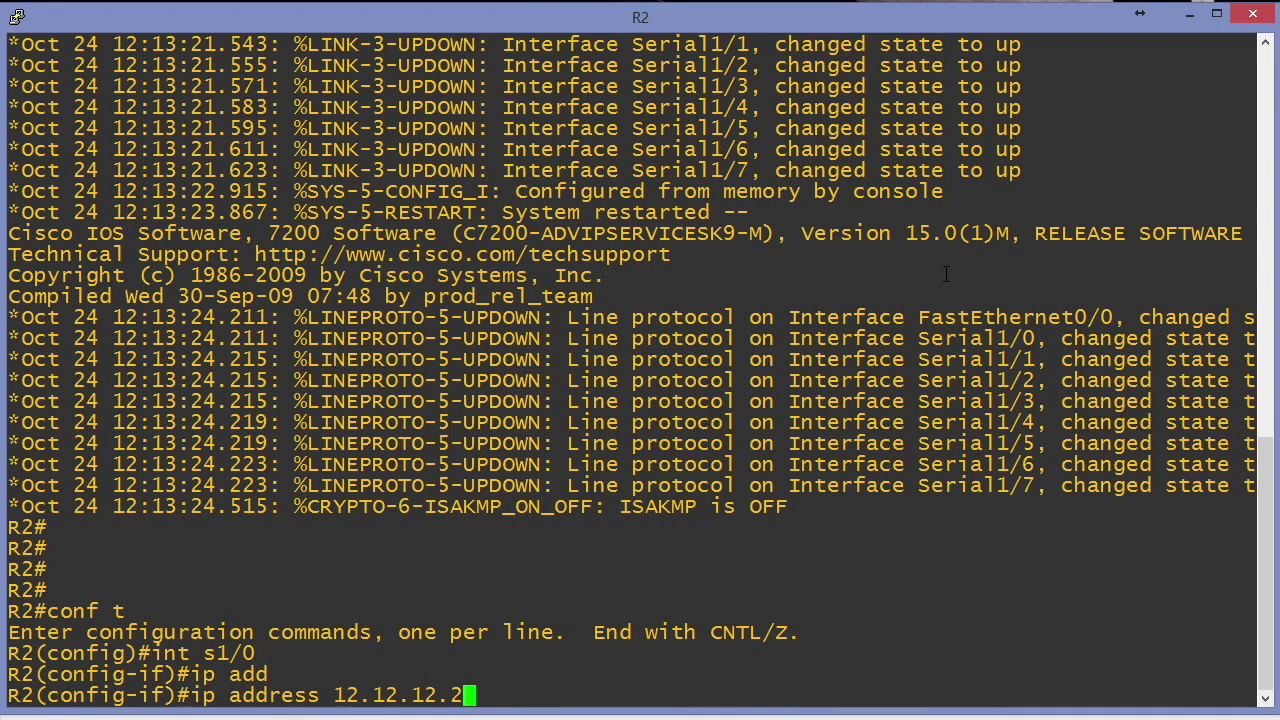
pyautogui.write(' 255.255.255.')
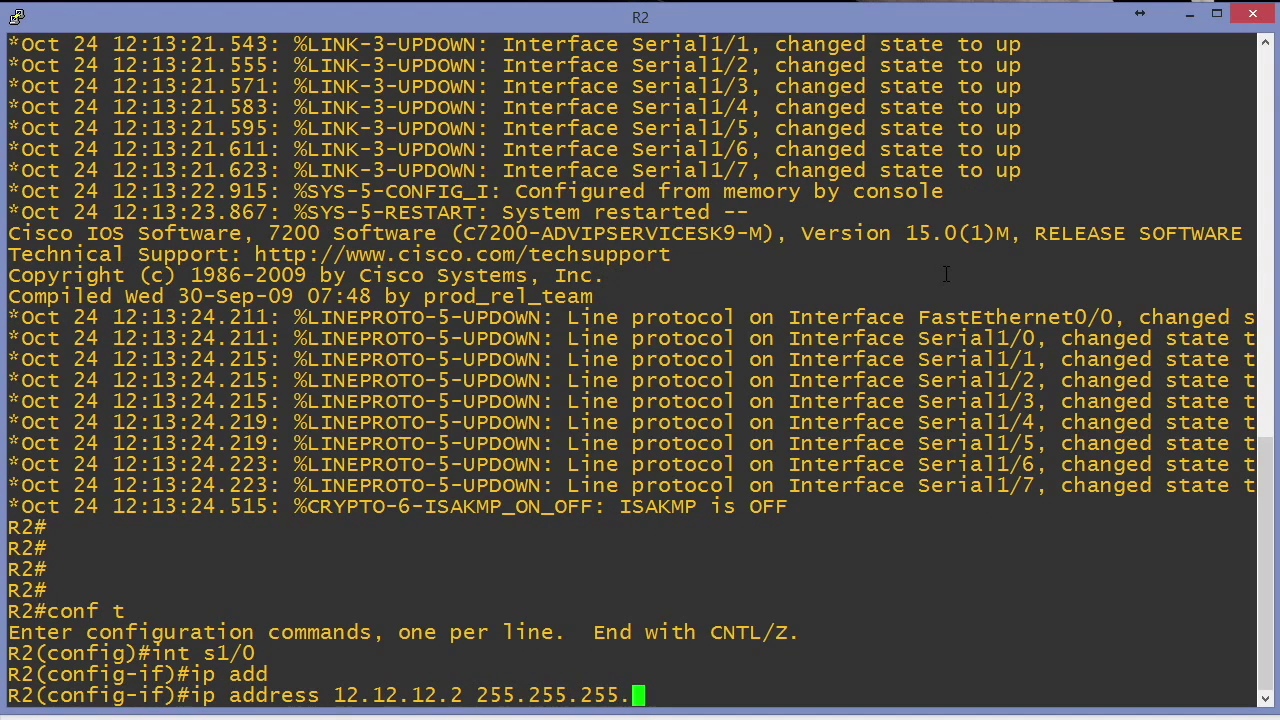
pyautogui.write('0')
pyautogui.press('Return')
pyautogui.write('no sh')
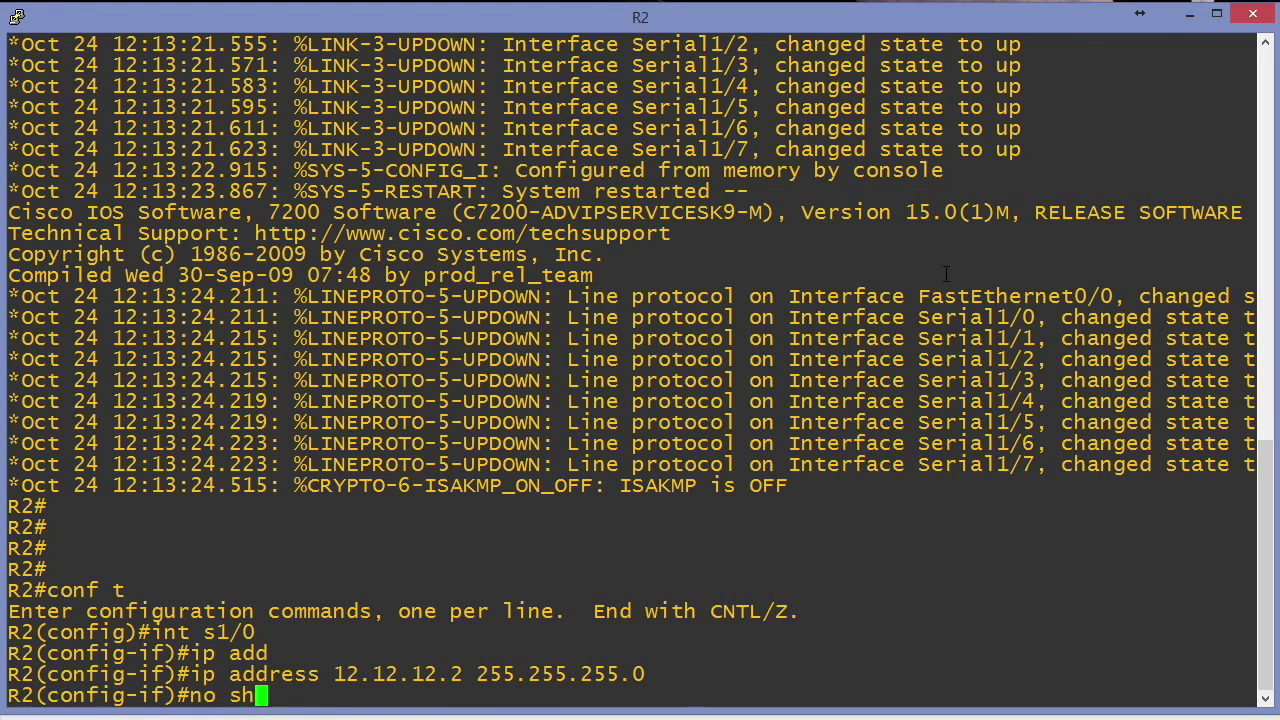
pyautogui.write('ut')
pyautogui.press('Return')
pyautogui.write('end')
pyautogui.press('Return')
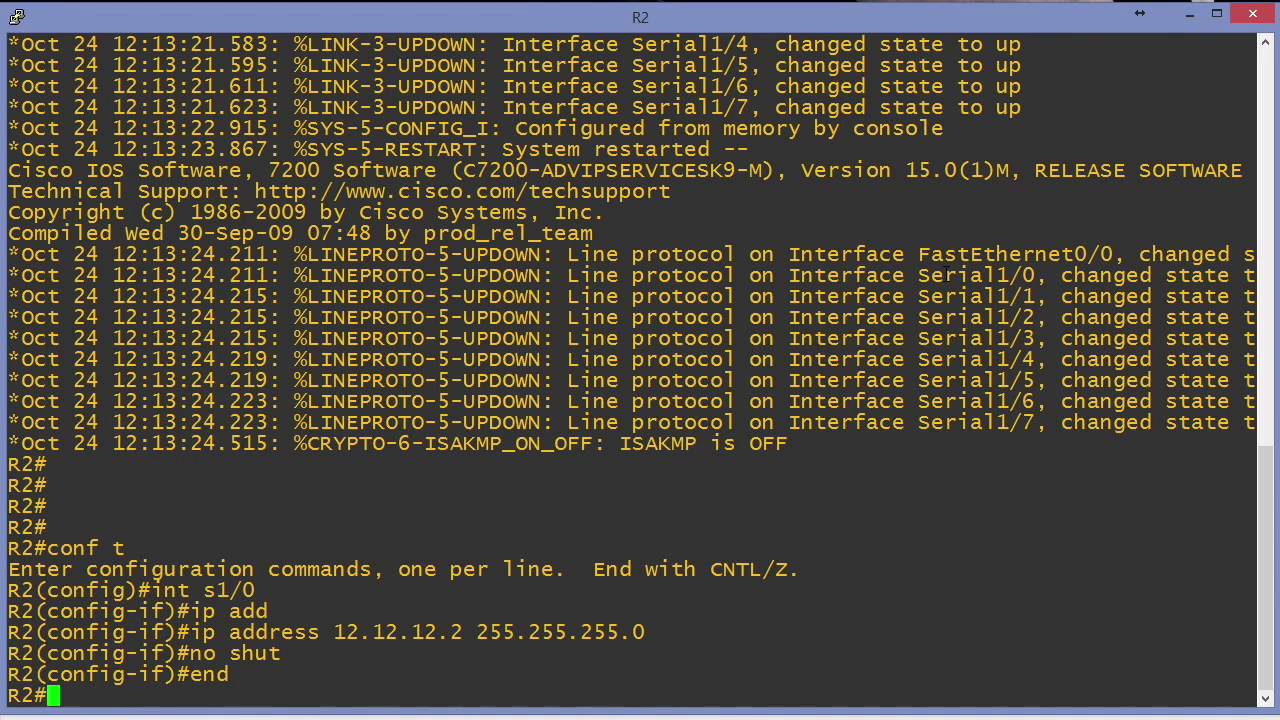
# Ping R1 at 12.12.12.1 twice to confirm the serial link works.
pyautogui.write('ping 12')
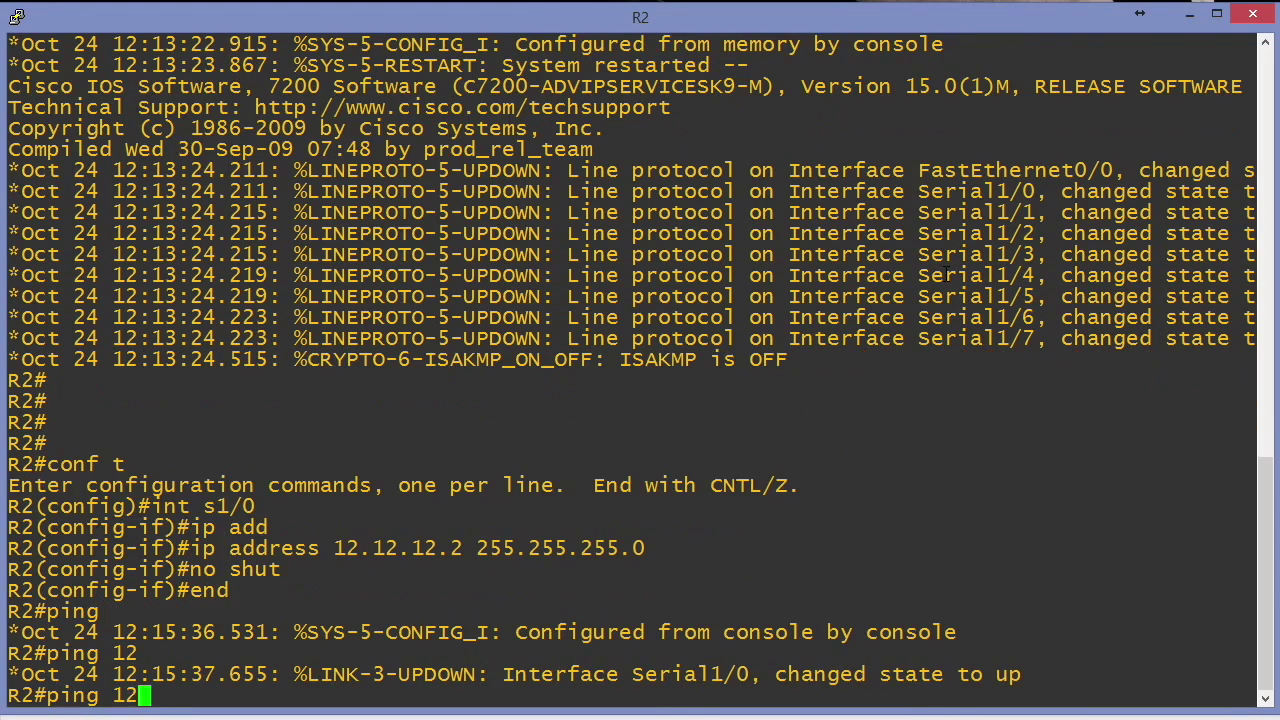
pyautogui.write('.12.12.')
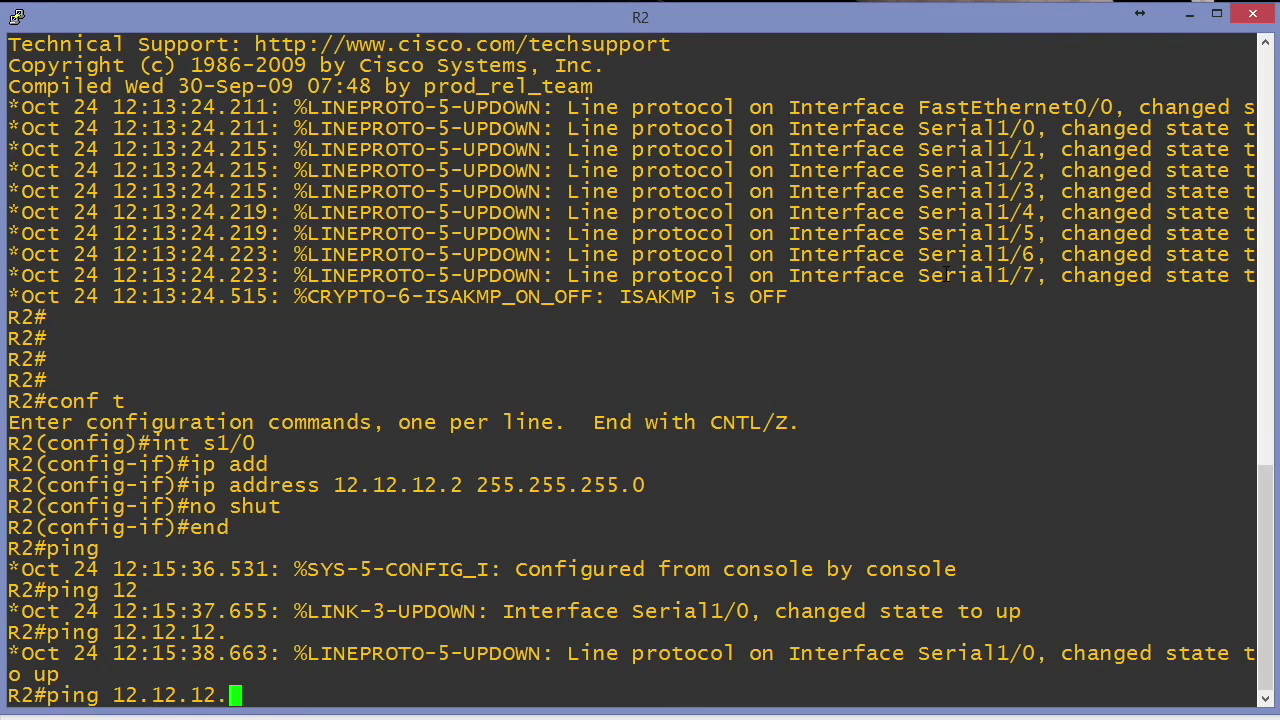
pyautogui.write('1')
pyautogui.press('Return')
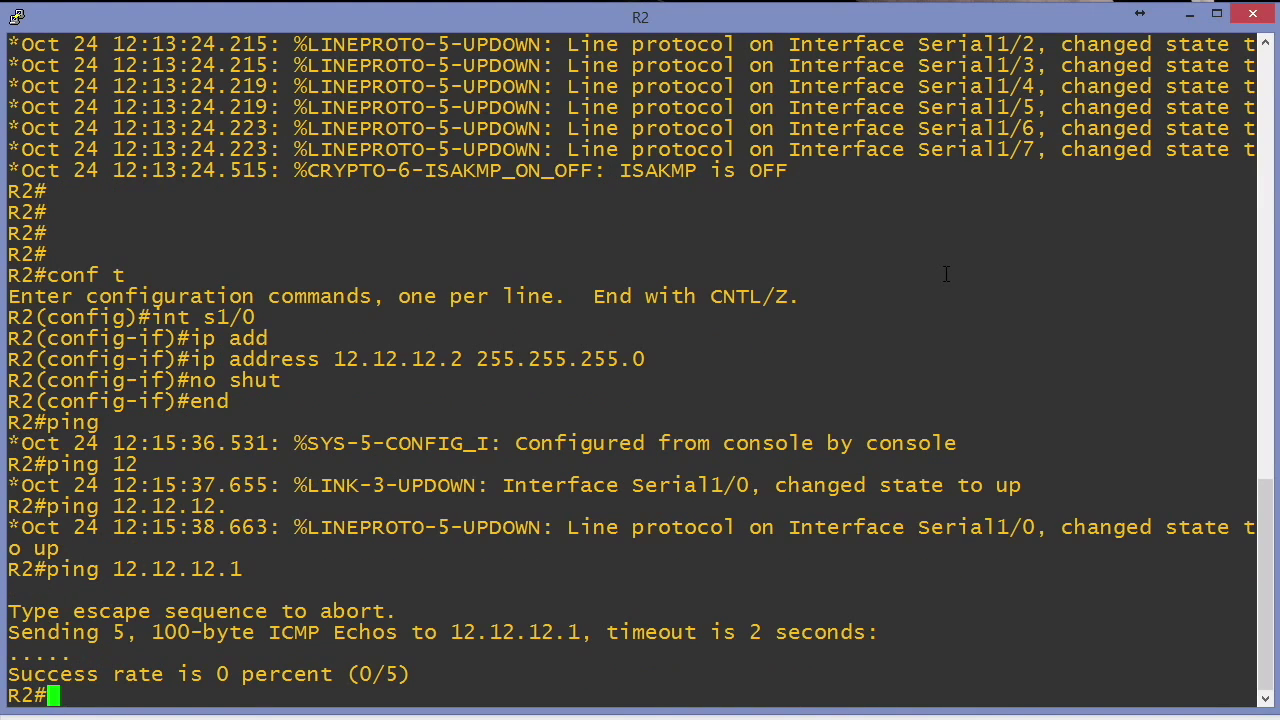
pyautogui.press('Up')
pyautogui.press('Return')
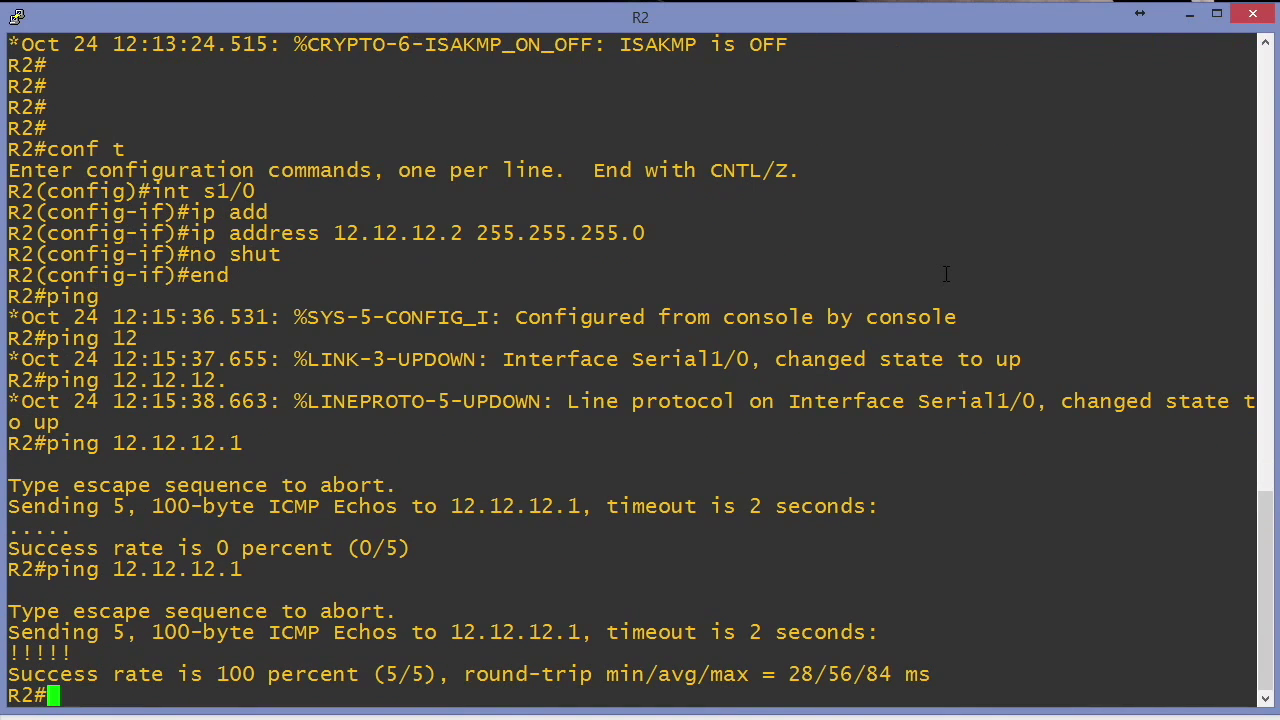
pyautogui.press('Return')
pyautogui.press('Return')
pyautogui.press('Return')
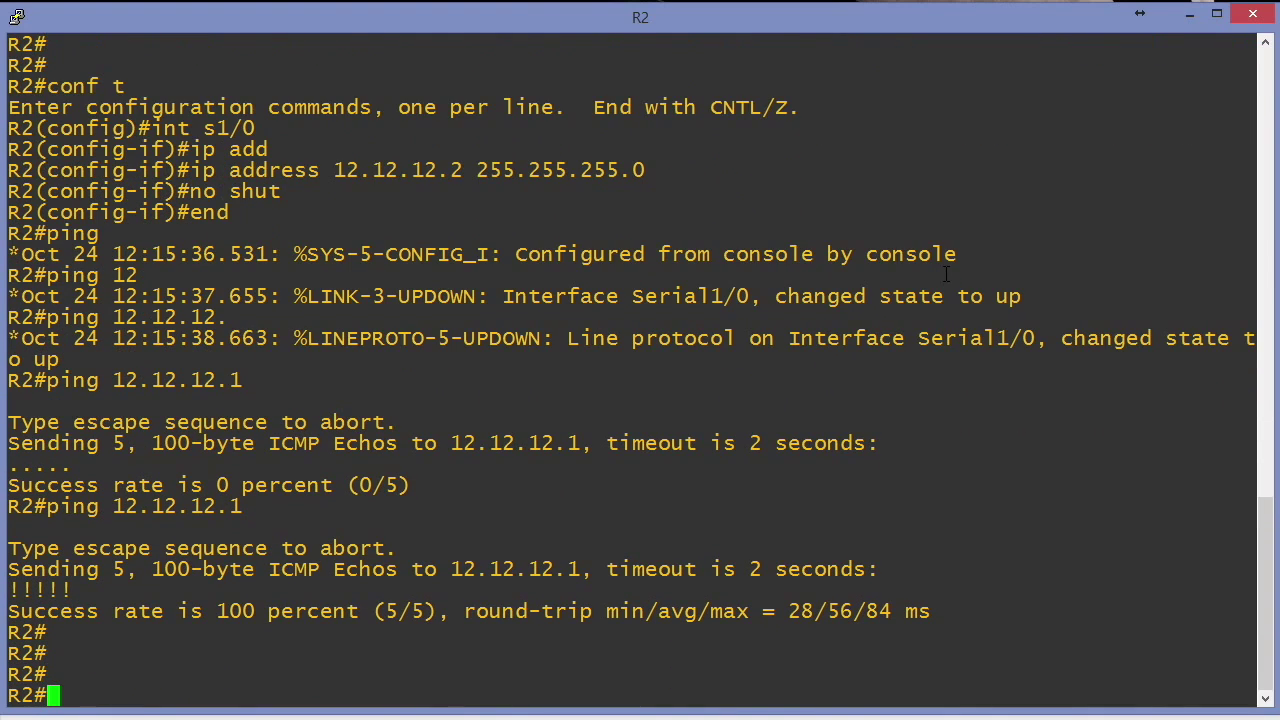
# Start OSPF process 1 on R2 with network 12.12.12.2 0.0.0.0 area 0.
pyautogui.write('conf t')
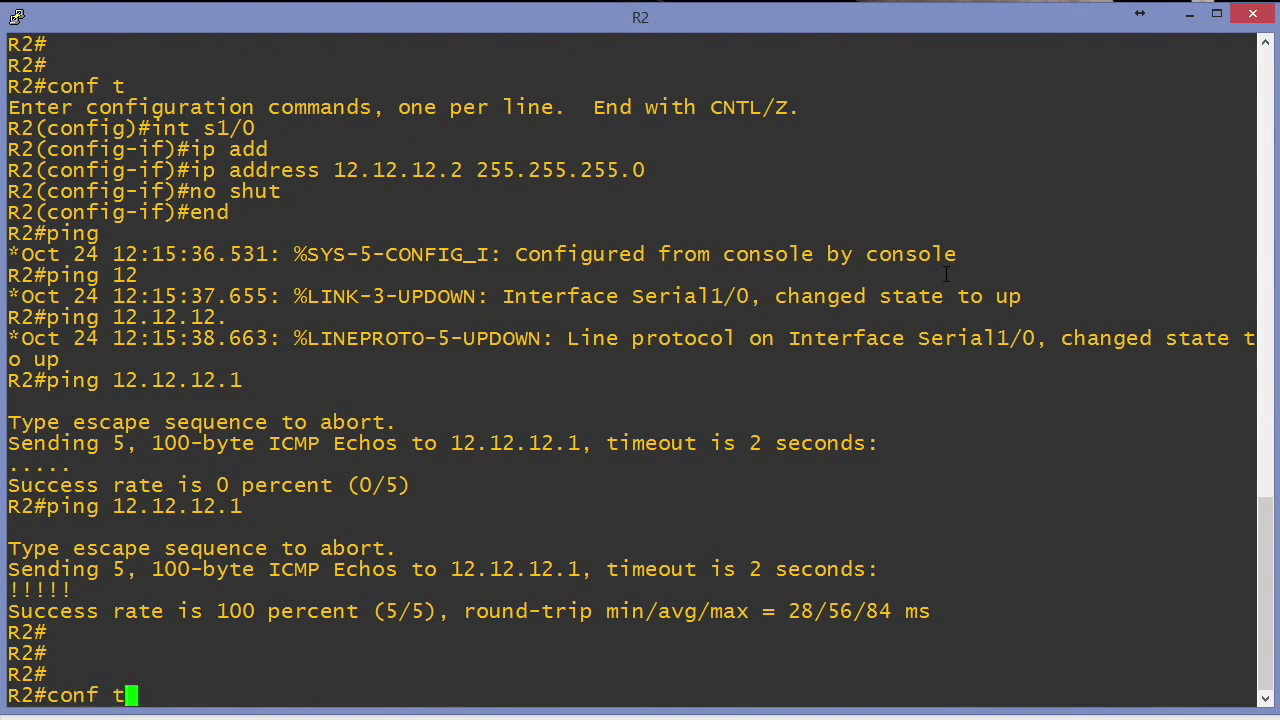
pyautogui.press('Return')
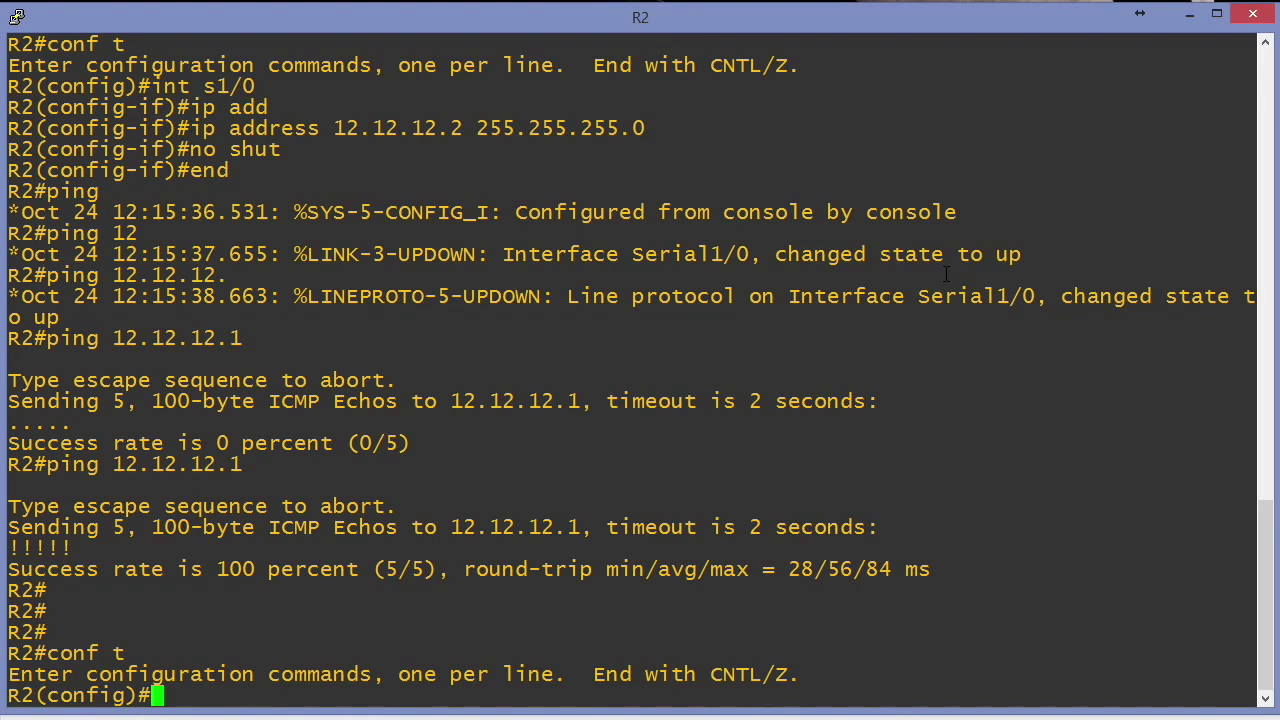
pyautogui.write('router eof')
pyautogui.press('BackSpace')
pyautogui.press('BackSpace')
pyautogui.press('BackSpace')
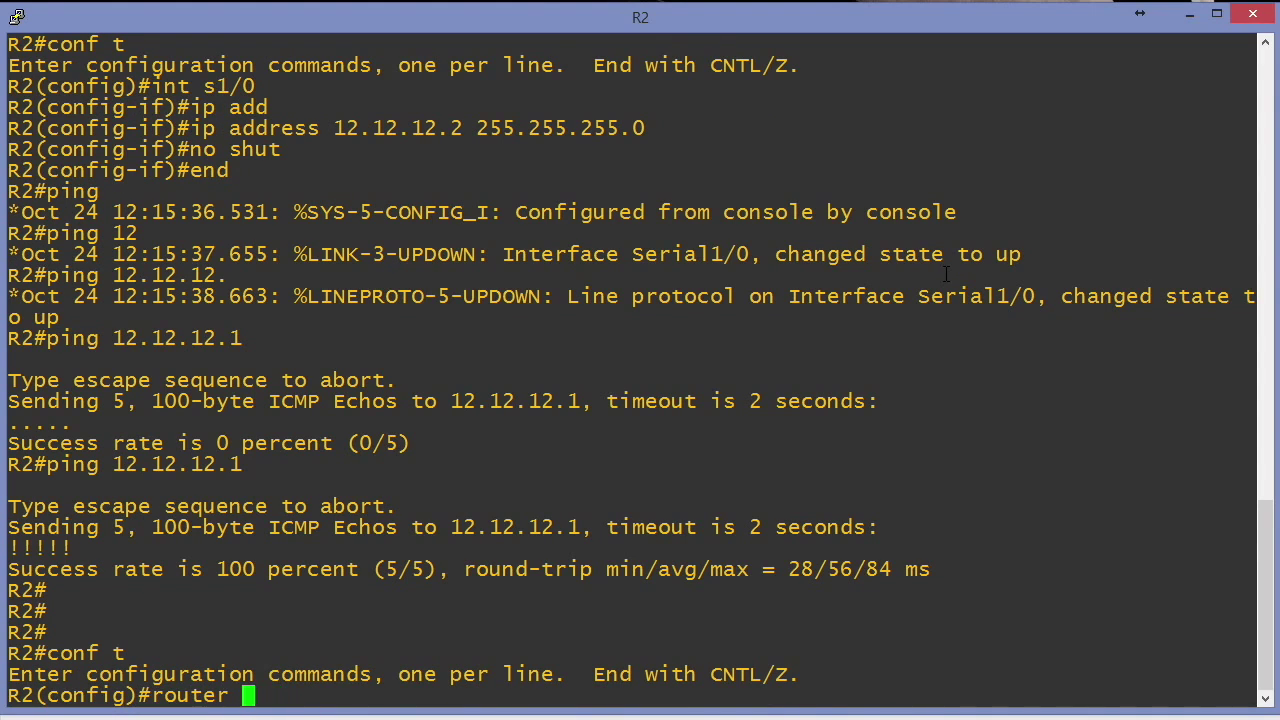
pyautogui.write('ospf 1')
pyautogui.press('Return')
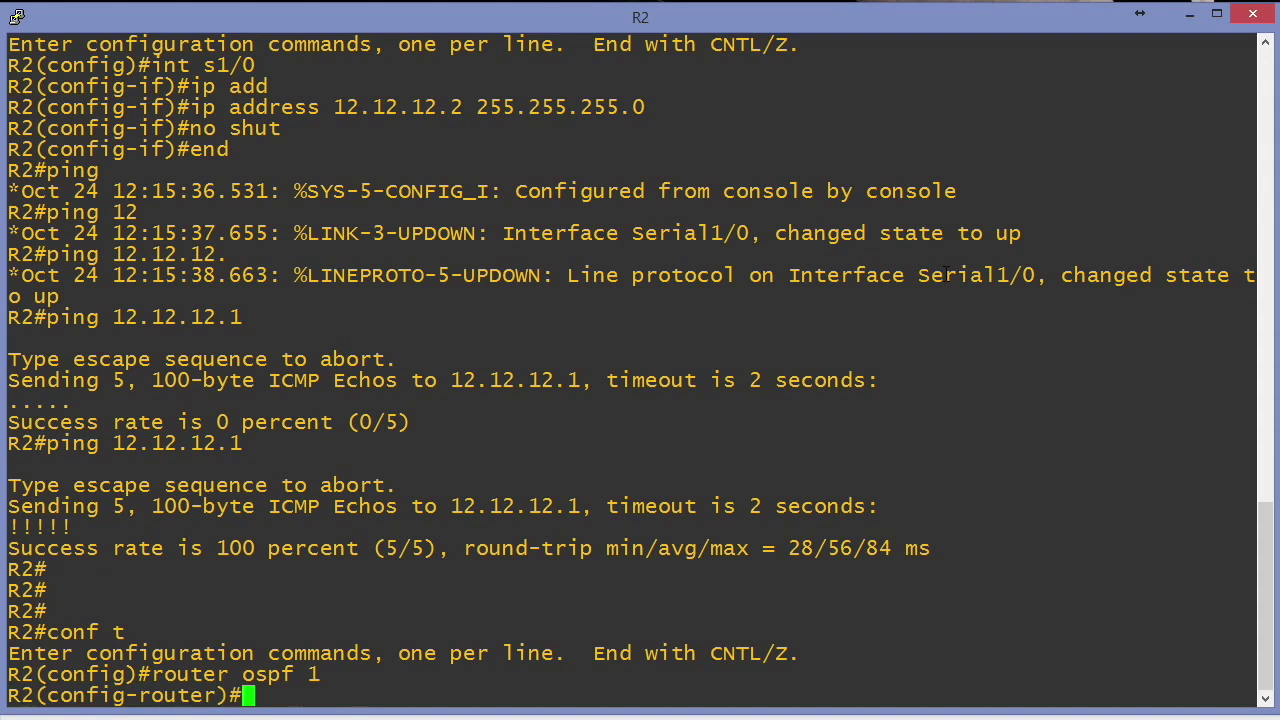
pyautogui.write('netwo')
pyautogui.press('BackSpace')
pyautogui.press('BackSpace')
pyautogui.press('BackSpace')
pyautogui.press('BackSpace')
pyautogui.press('BackSpace')
pyautogui.write('network')
pyautogui.press('?')
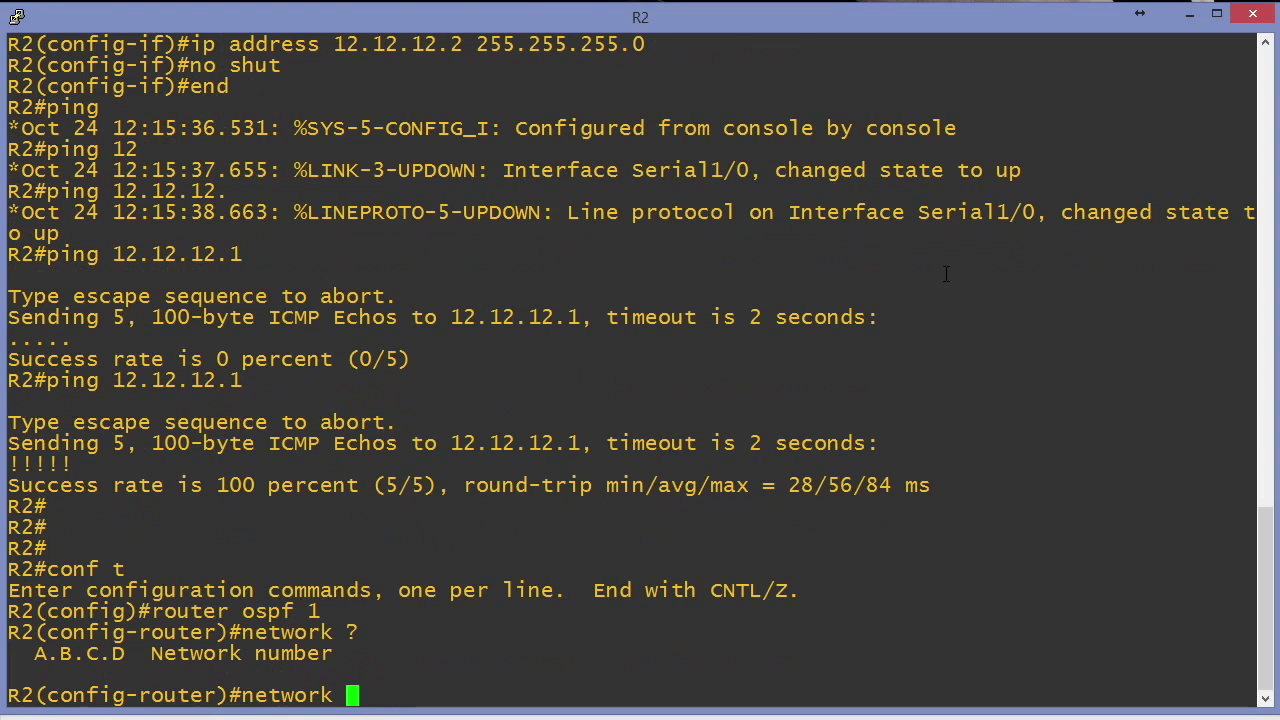
pyautogui.write('12.12.12.2')
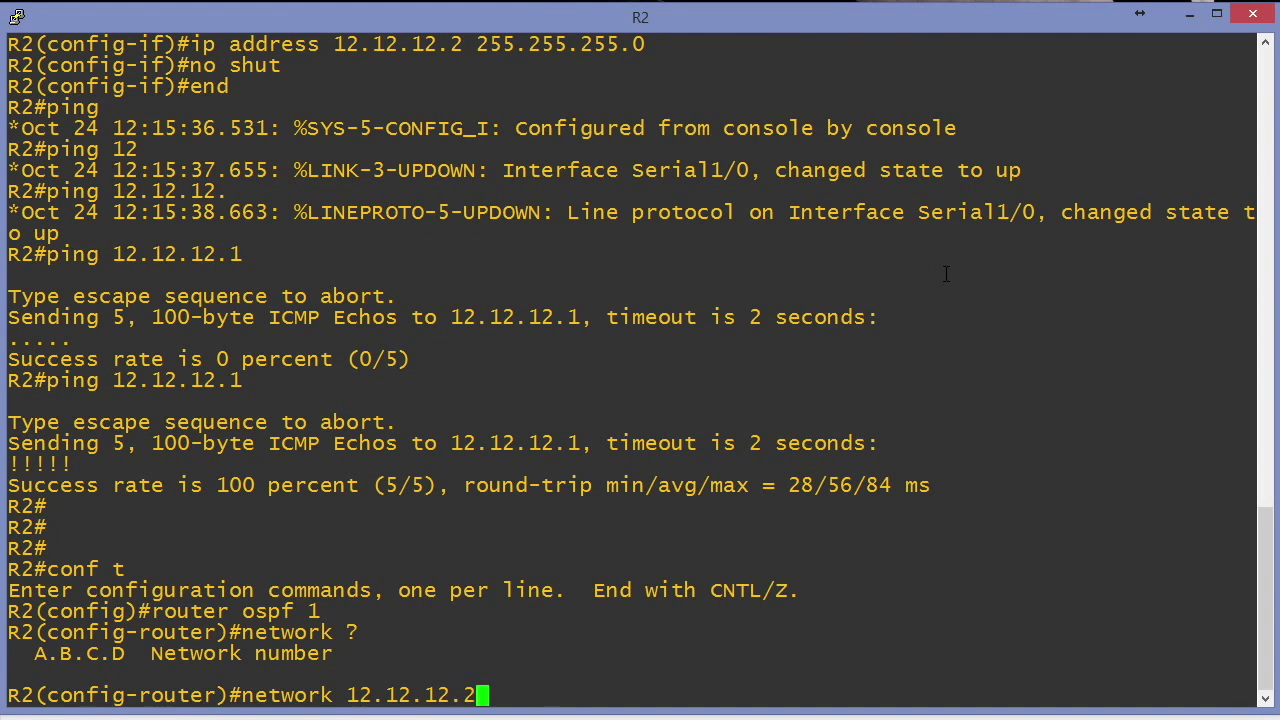
pyautogui.press('?')
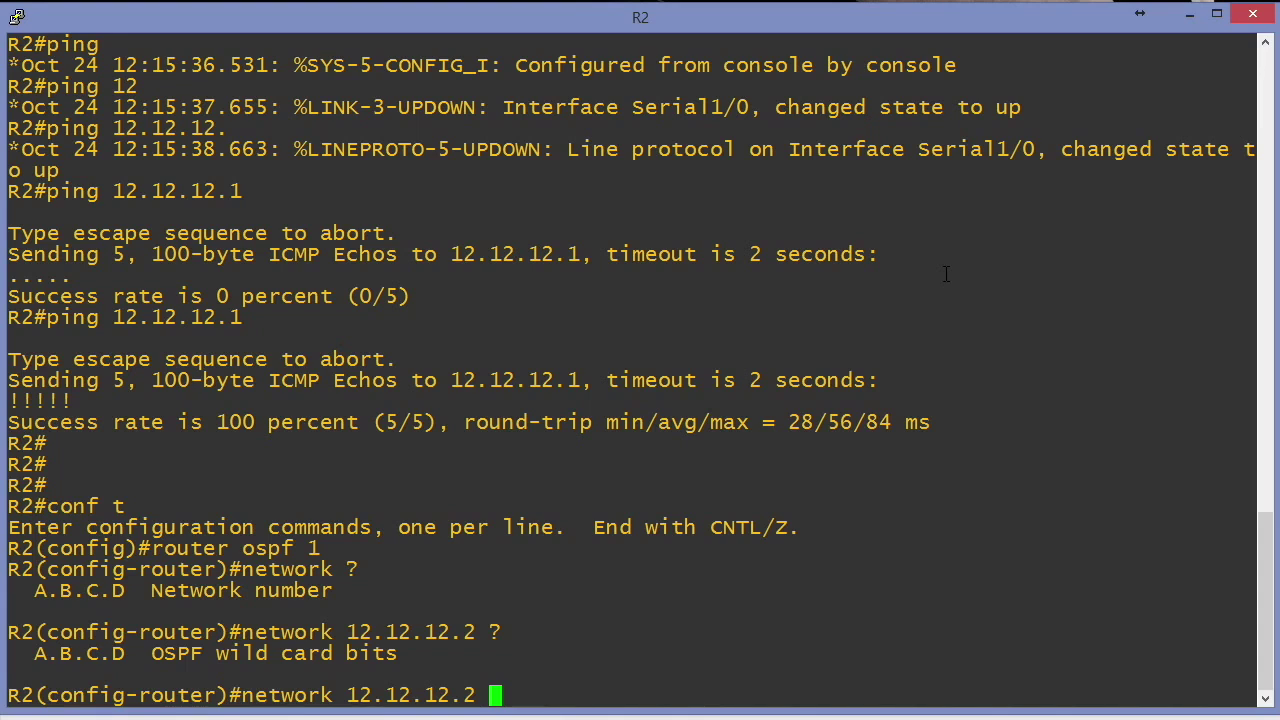
pyautogui.write('0.0.0.0 ')
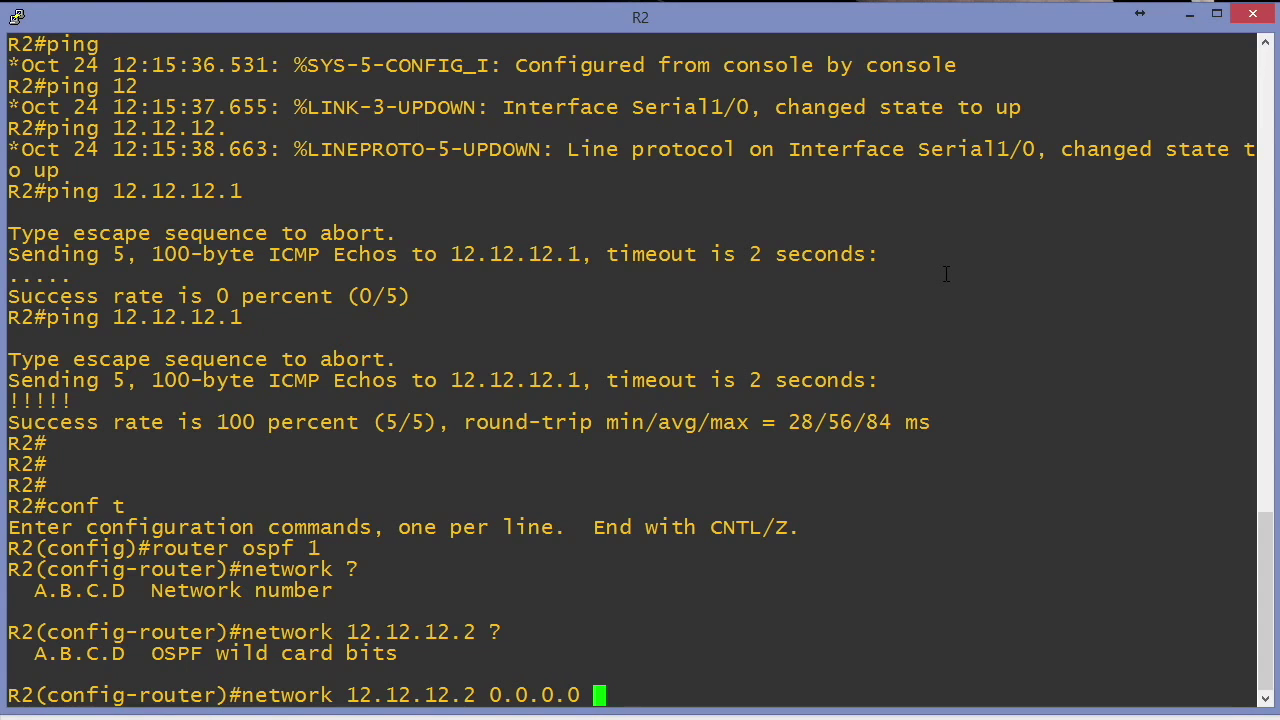
pyautogui.write('area 0')
pyautogui.press('Return')
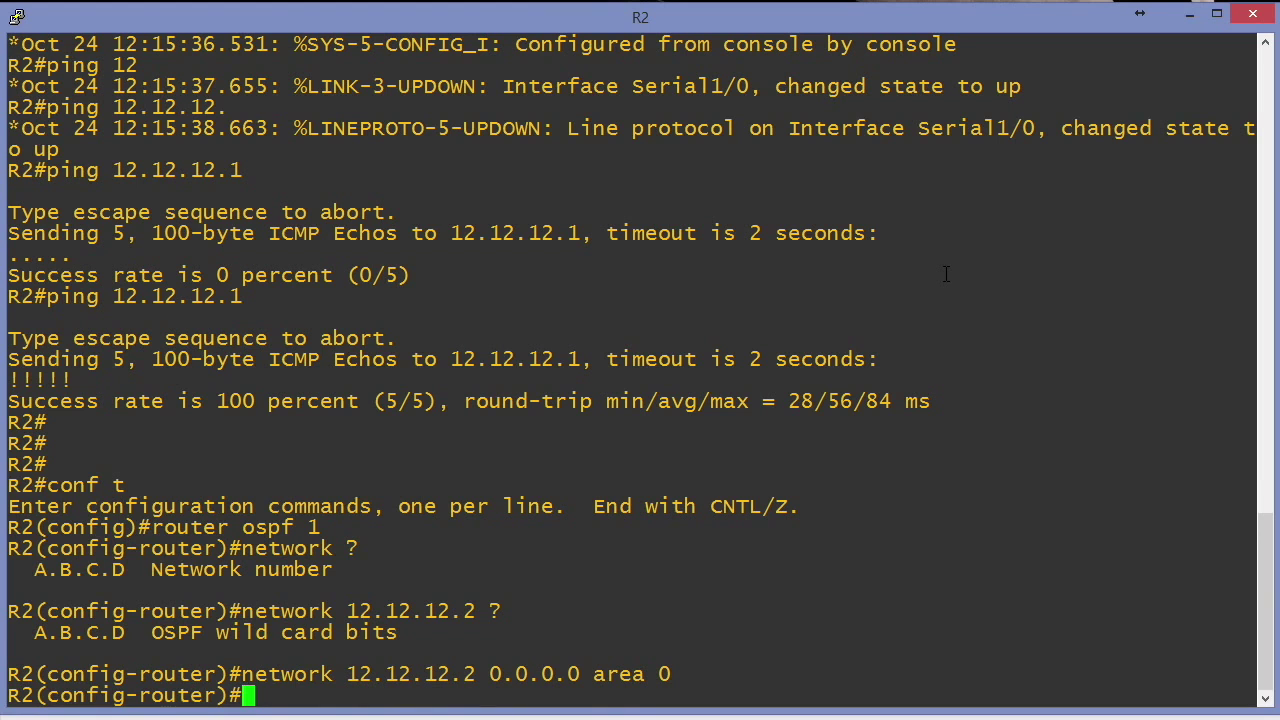
# Save R2's configuration to NVRAM and bring R1's console to the front.
pyautogui.write('end')
pyautogui.press('Return')
pyautogui.write('wr')
pyautogui.press('Return')
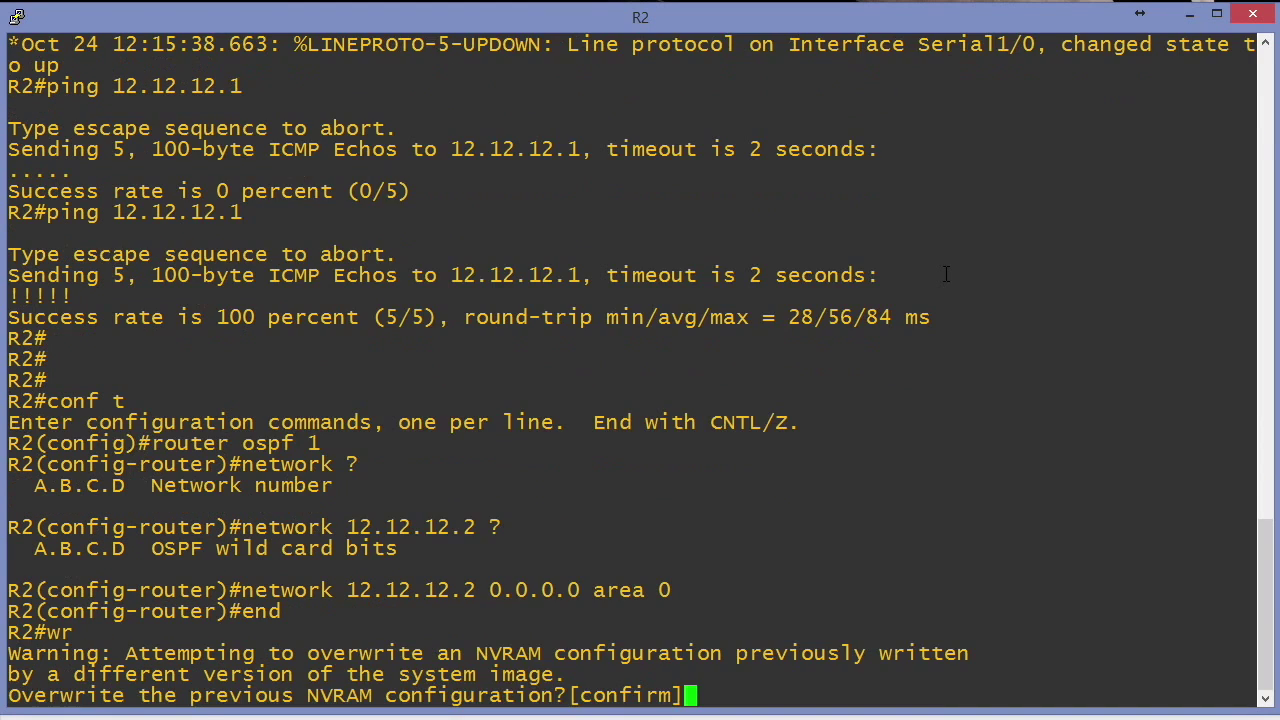
pyautogui.press('Return')
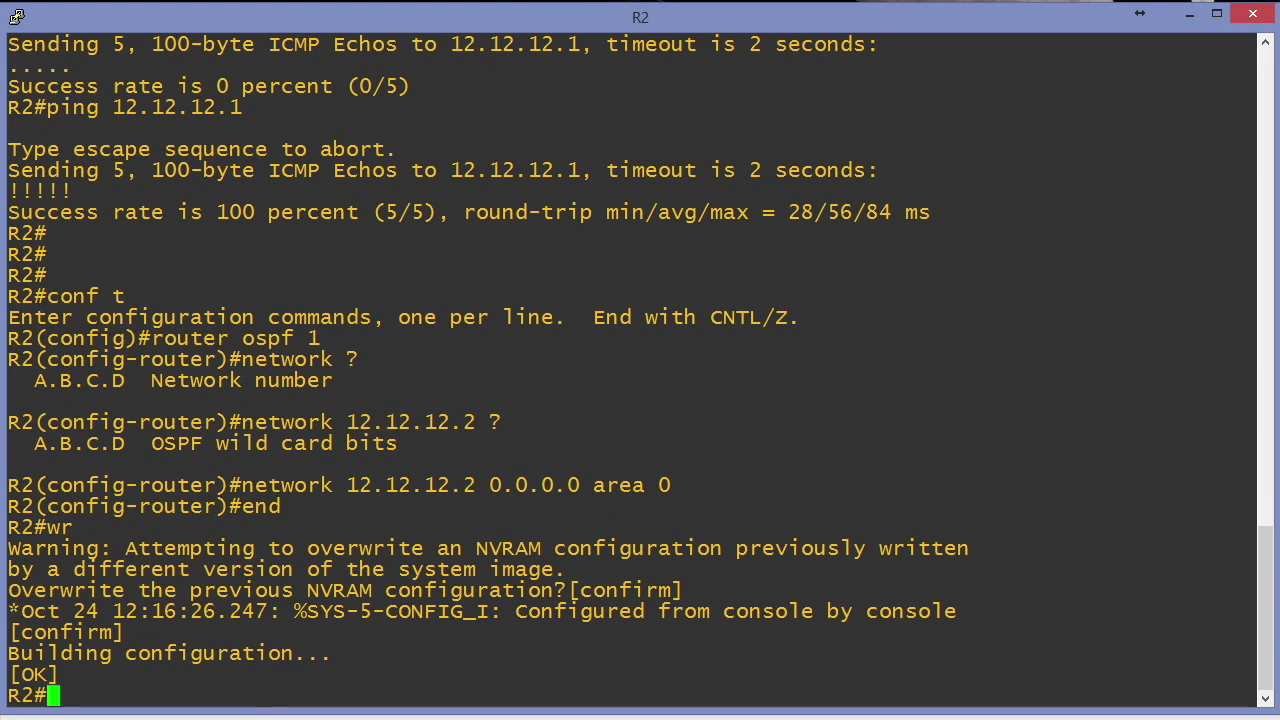
pyautogui.click(532, 600)
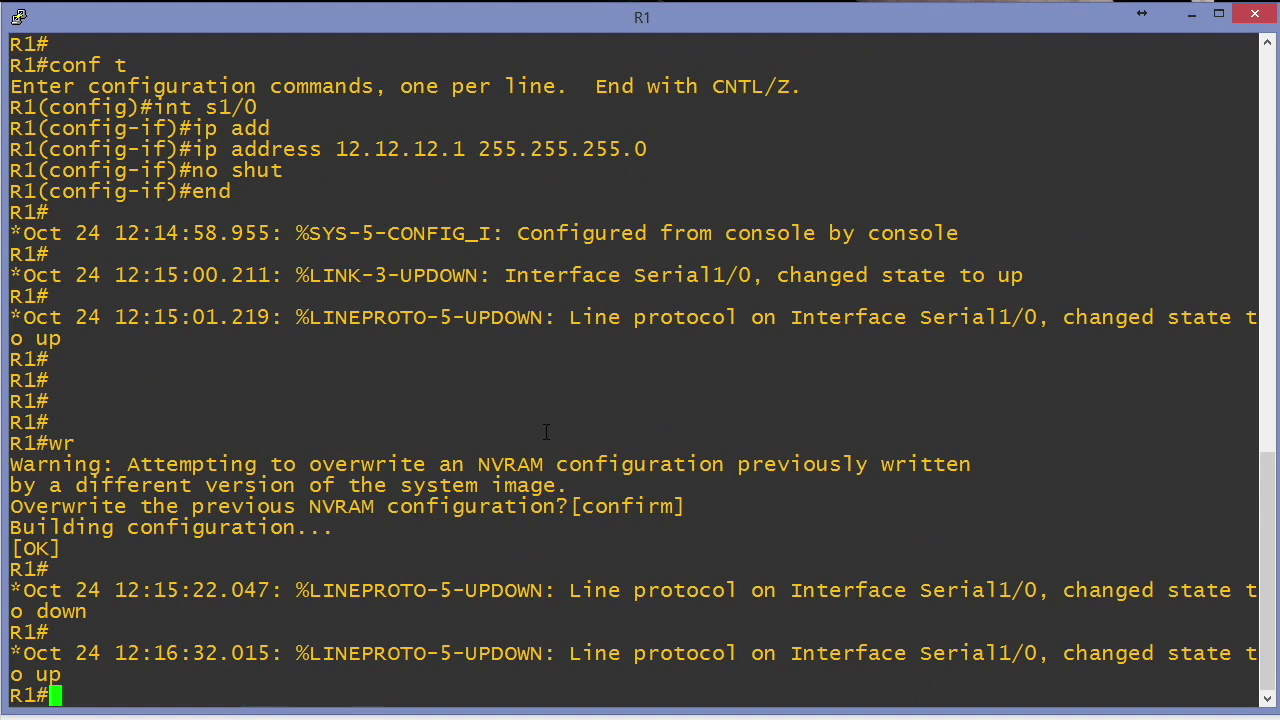
# On R1, start OSPF process 1 with network 12.12.12.1 0.0.0.0 area 0.
pyautogui.write("conf t'r")
pyautogui.press('BackSpace')
pyautogui.press('BackSpace')
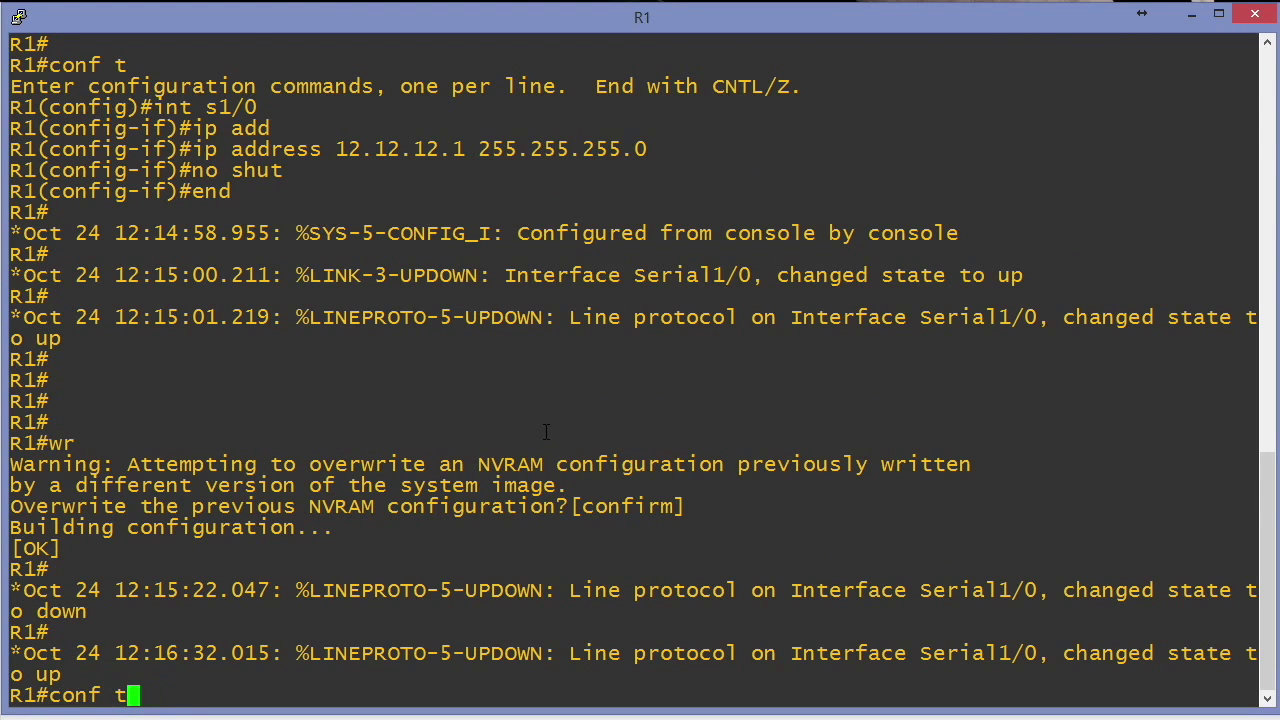
pyautogui.press('Return')
pyautogui.write('router ospf 1')
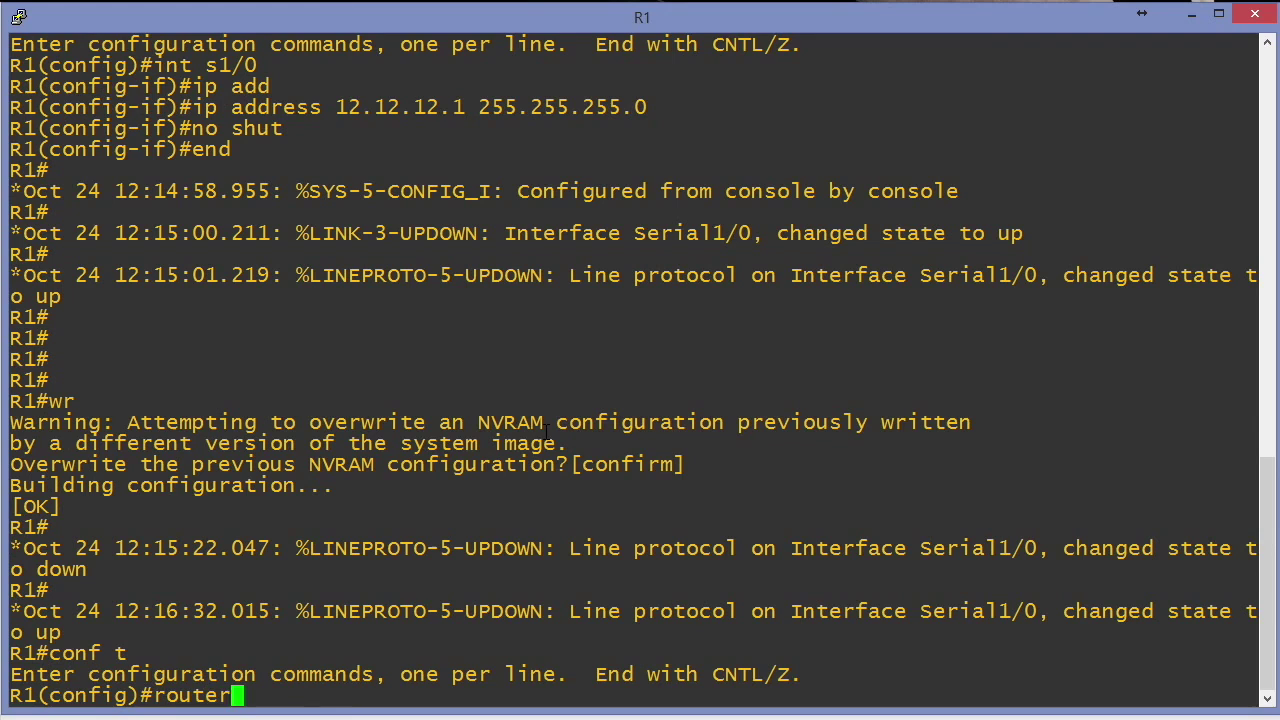
pyautogui.press('Return')
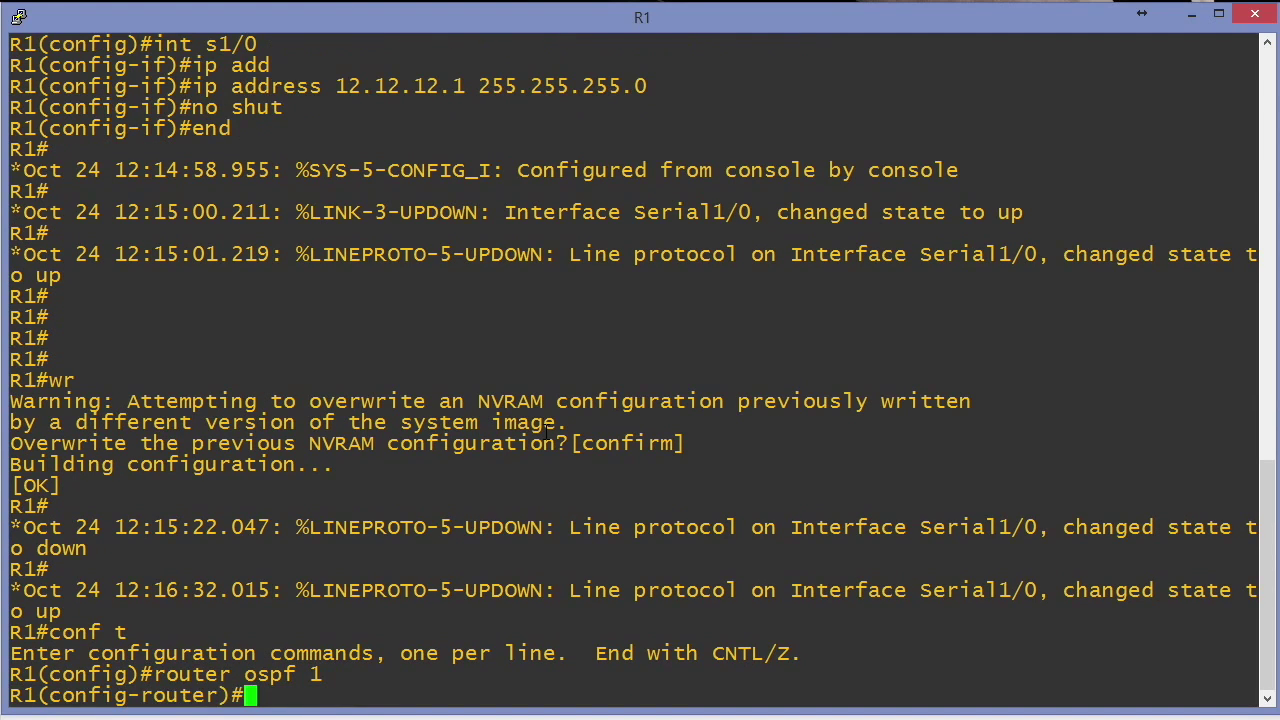
pyautogui.write('network ')
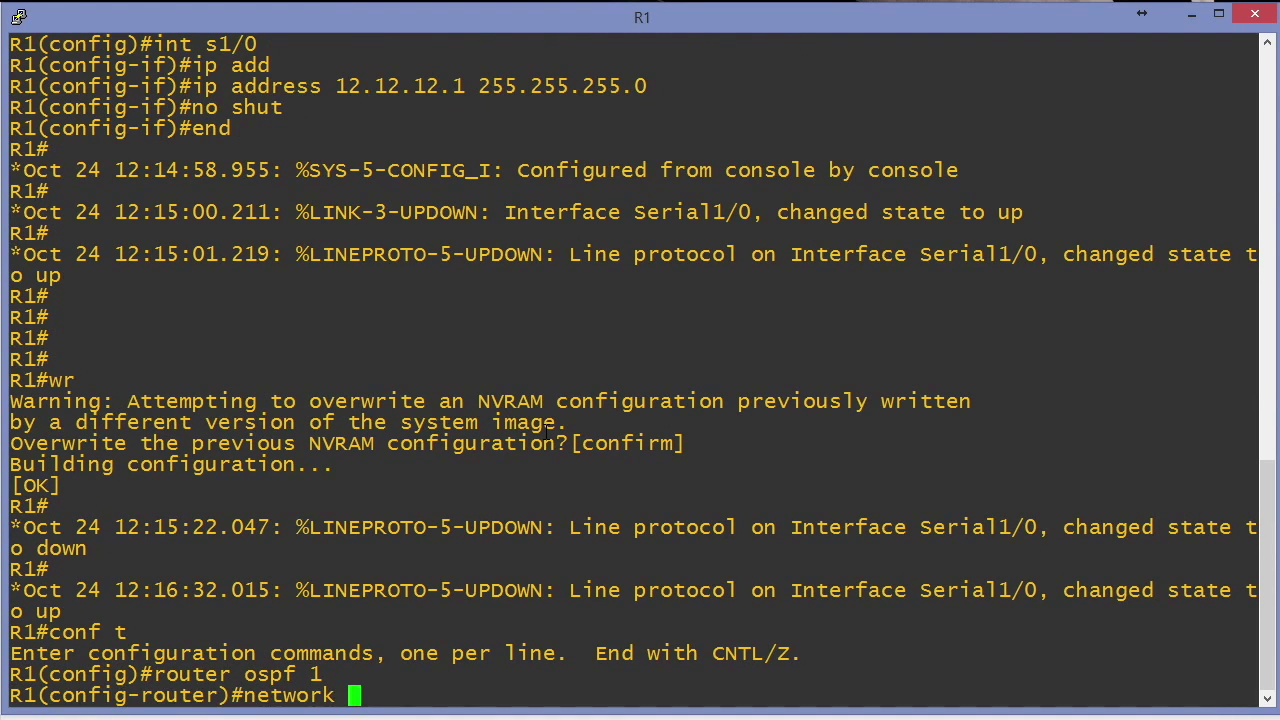
pyautogui.write('12.12.12.1 ')
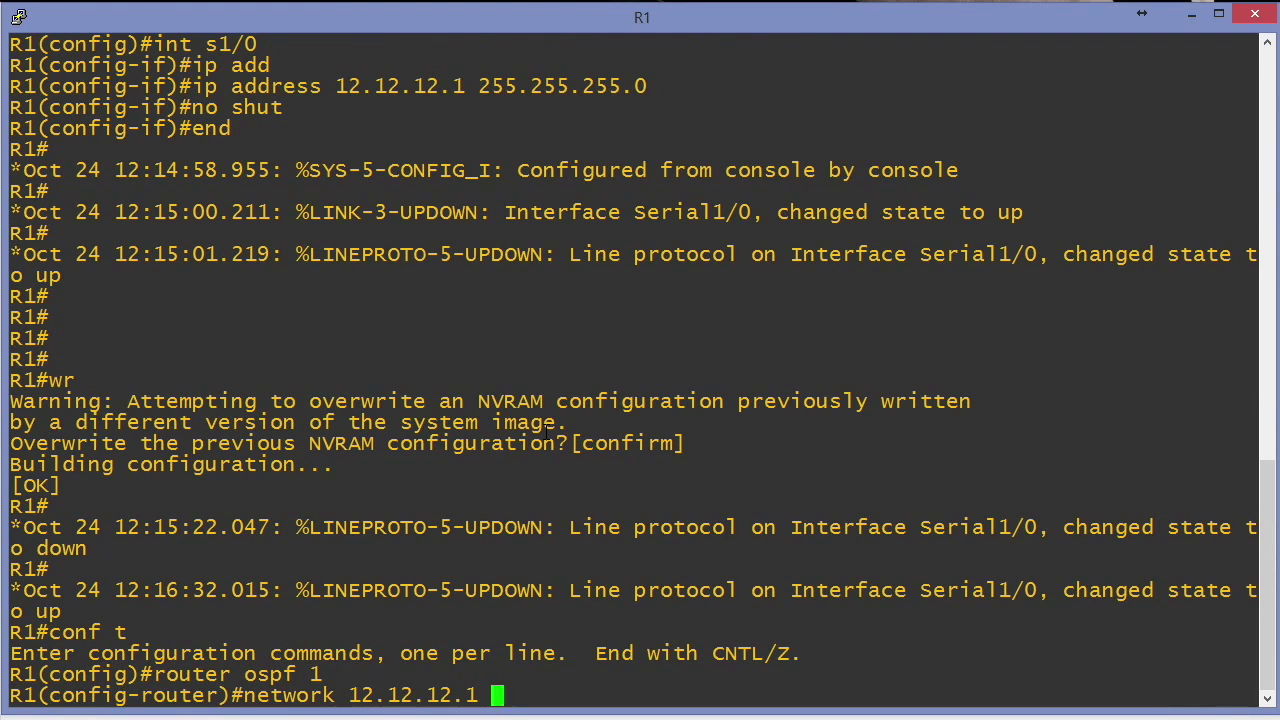
pyautogui.write('0.0.0.0 area')
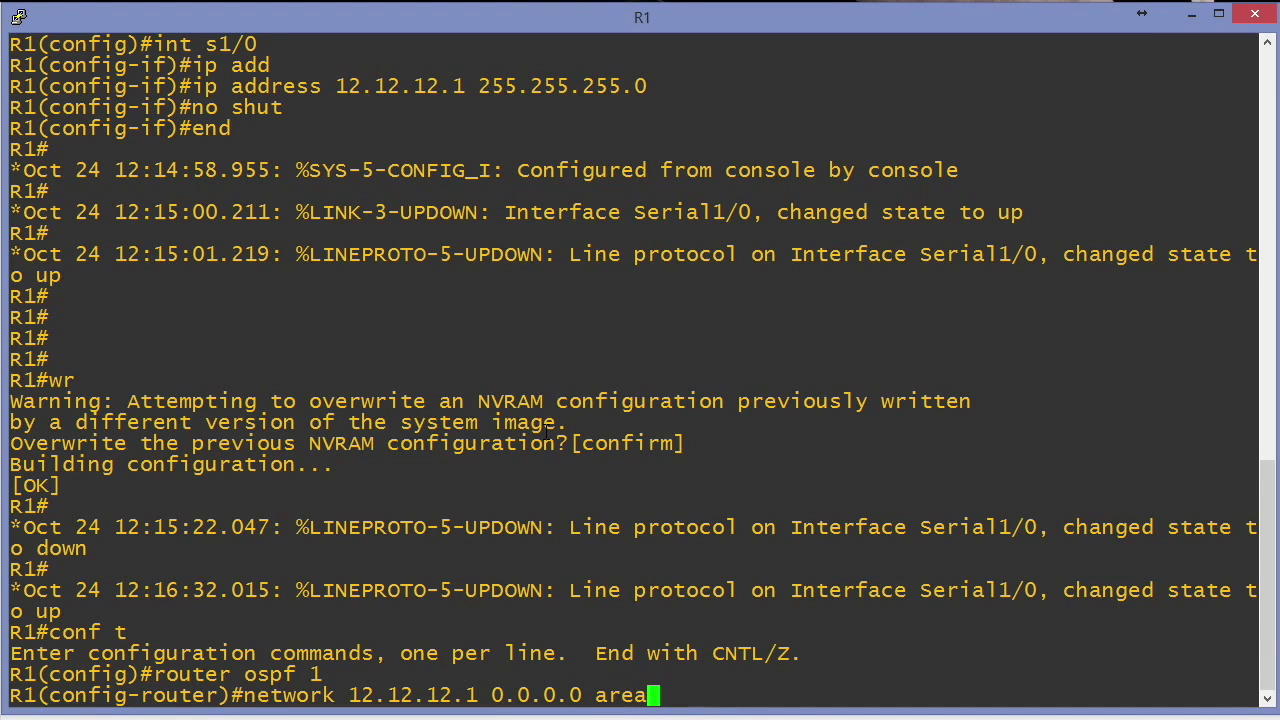
pyautogui.write(' 0')
pyautogui.press('Return')
pyautogui.write('end')
pyautogui.press('Return')
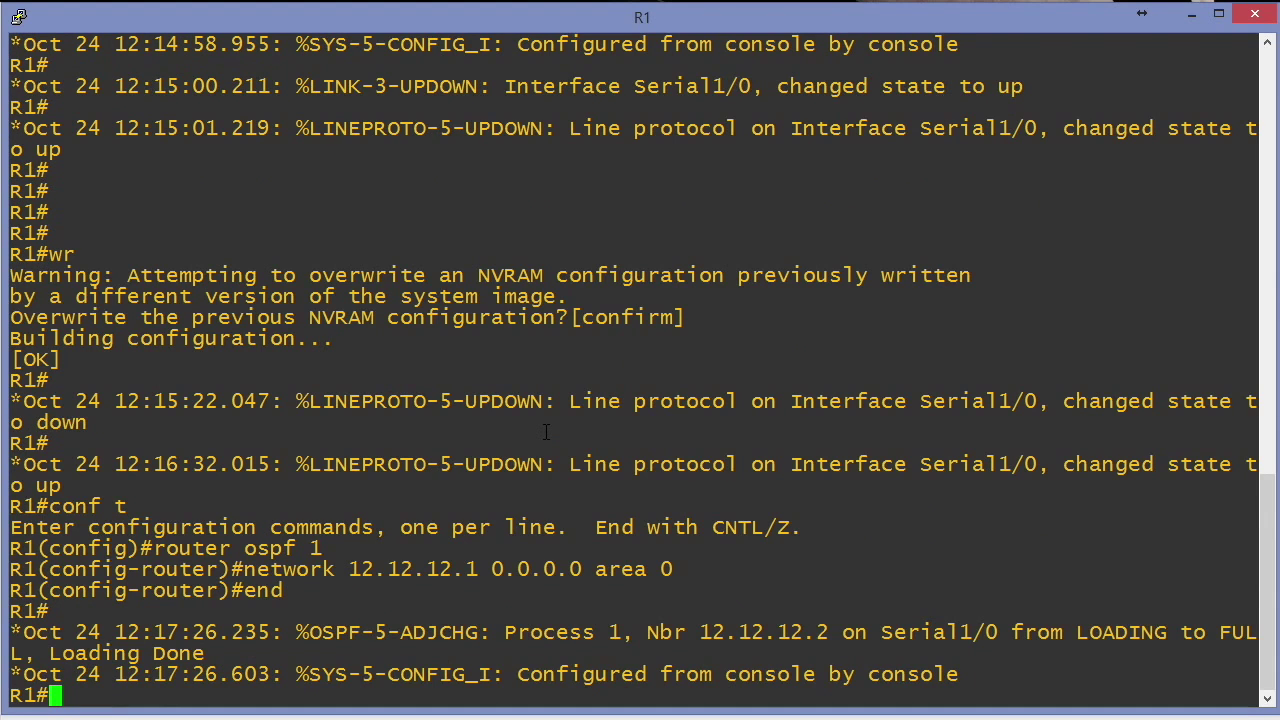
pyautogui.press('Return')
pyautogui.press('Return')
pyautogui.press('Return')
pyautogui.press('Return')
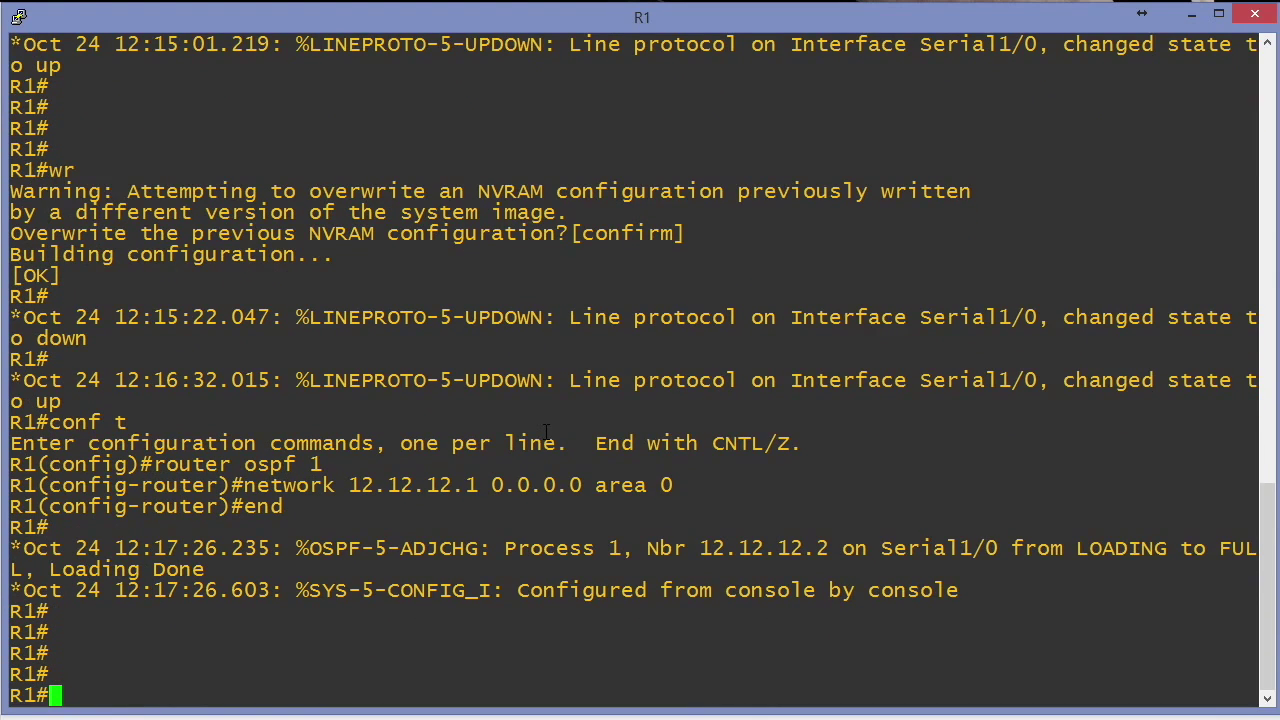
# Run show ip ospf on R1 and point out its router ID 12.12.12.1.
pyautogui.write('show ip ospf')
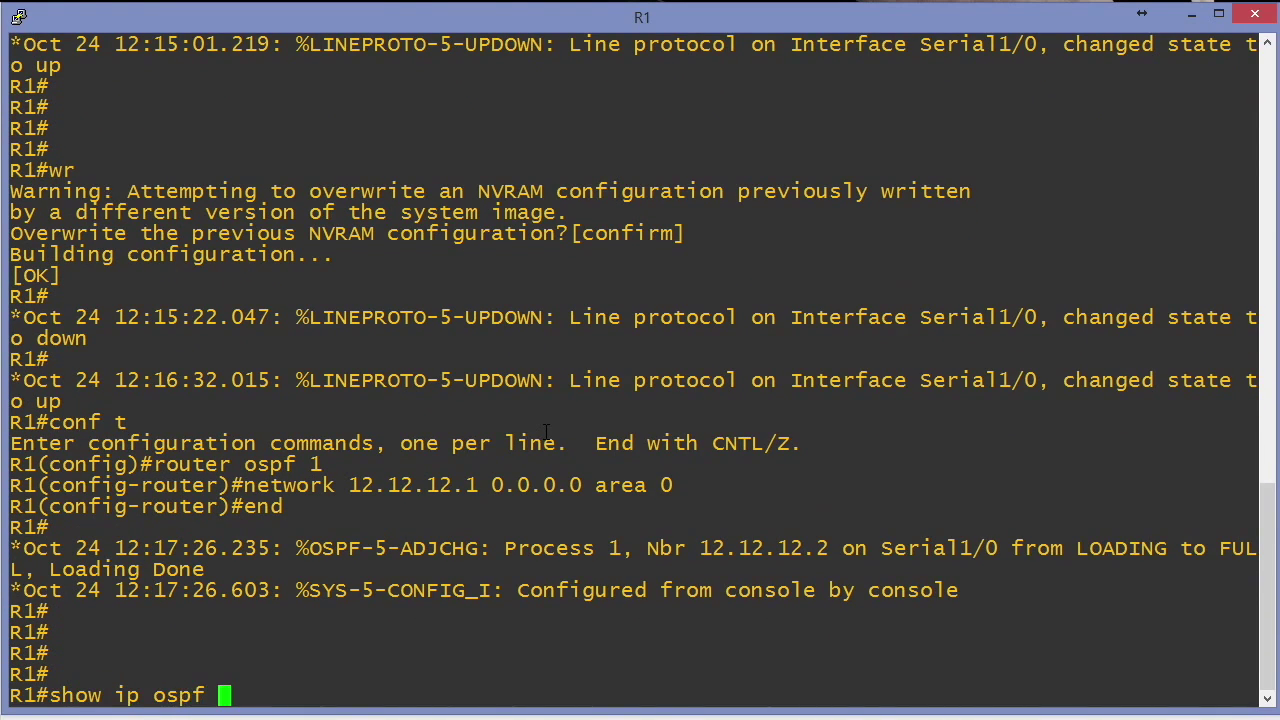
pyautogui.press('Return')
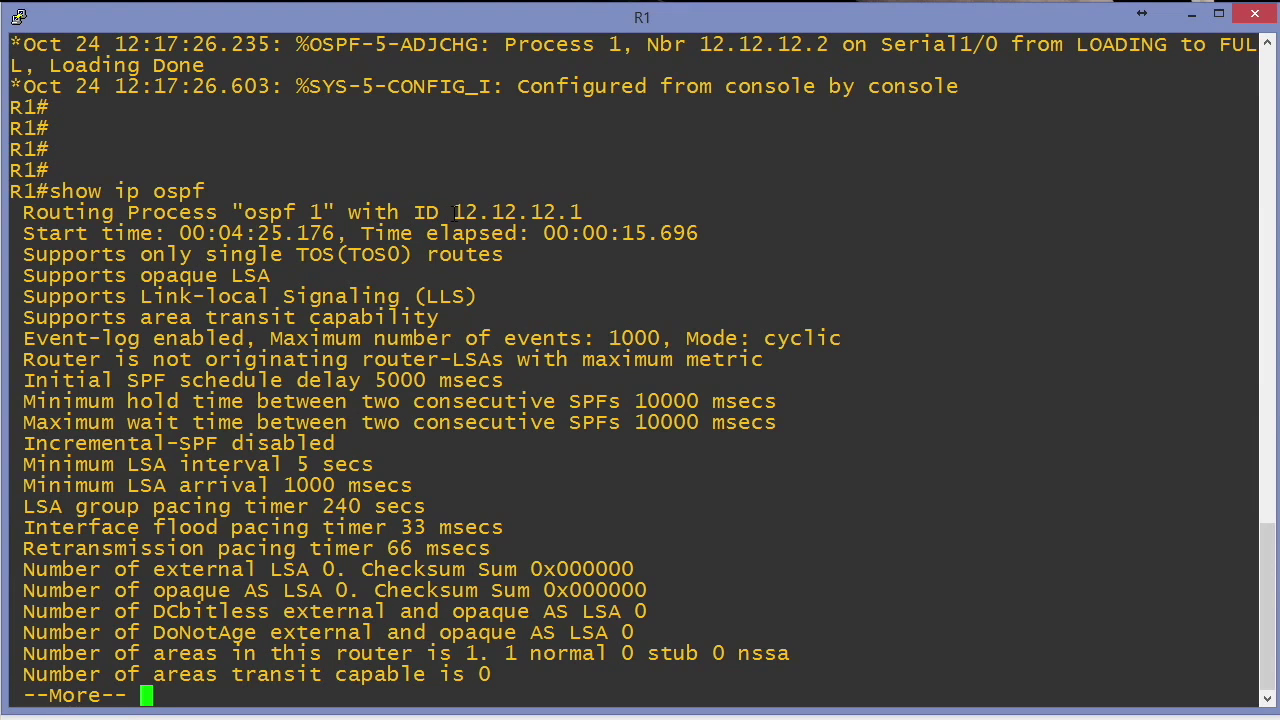
pyautogui.moveTo(453, 212); pyautogui.dragTo(584, 212)
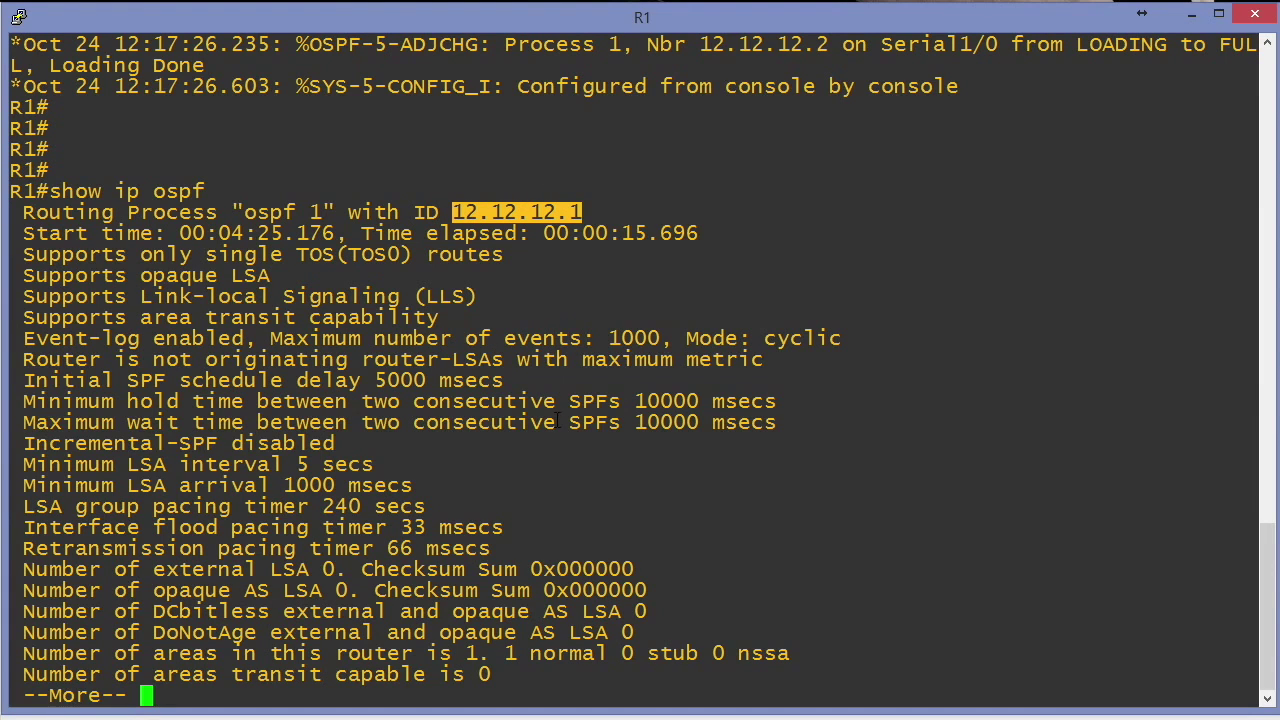
pyautogui.click(534, 416)
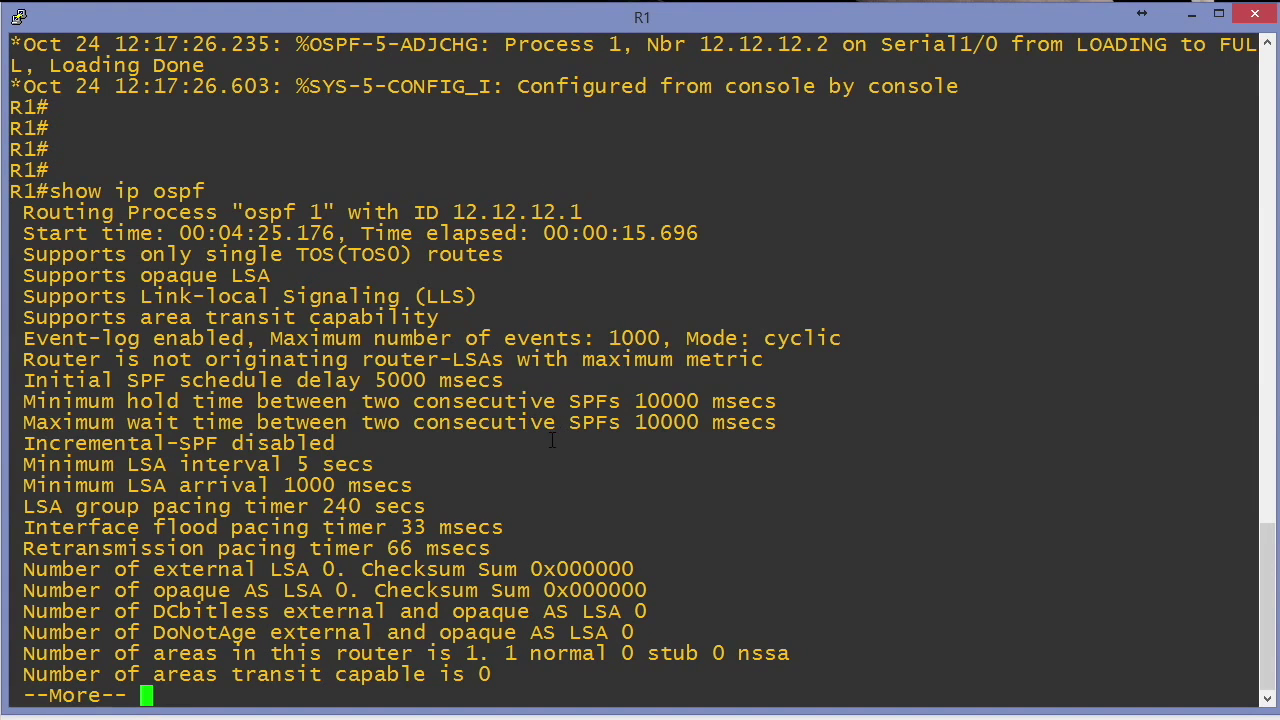
# List R1's interfaces with show ip int br, then enter global configuration mode.
pyautogui.write('qshow ')
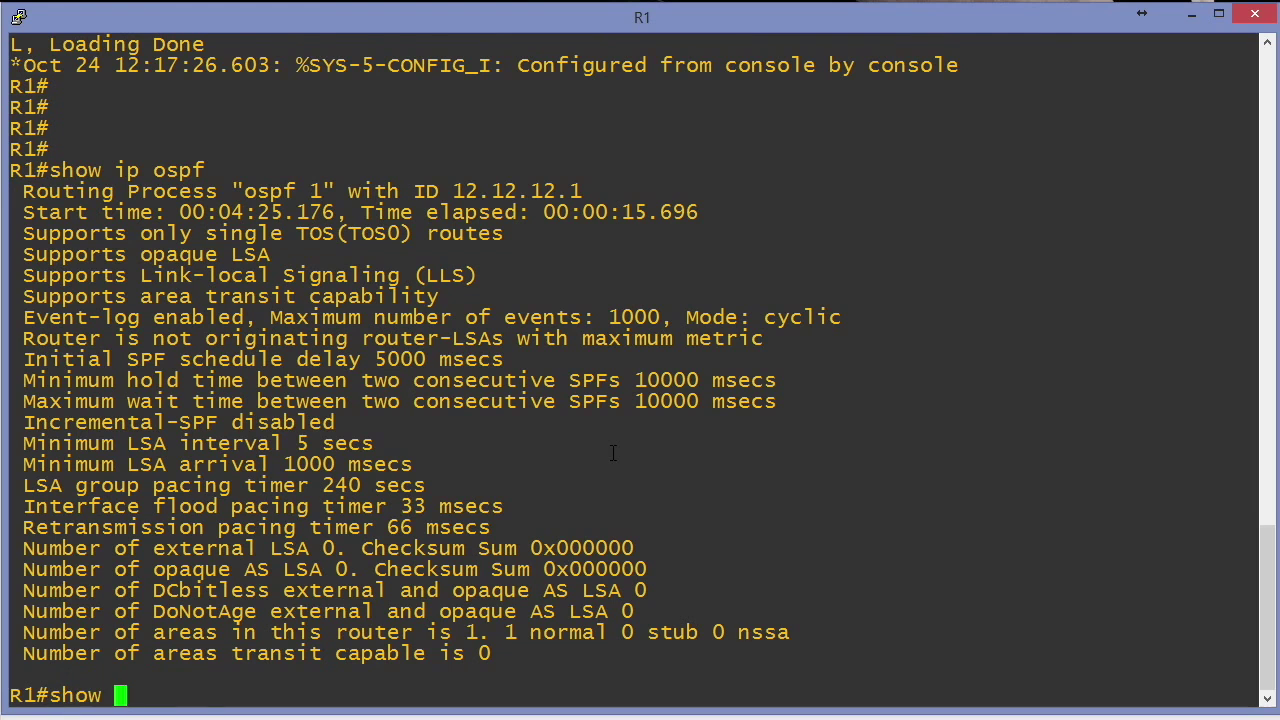
pyautogui.write('ip int br')
pyautogui.press('Return')
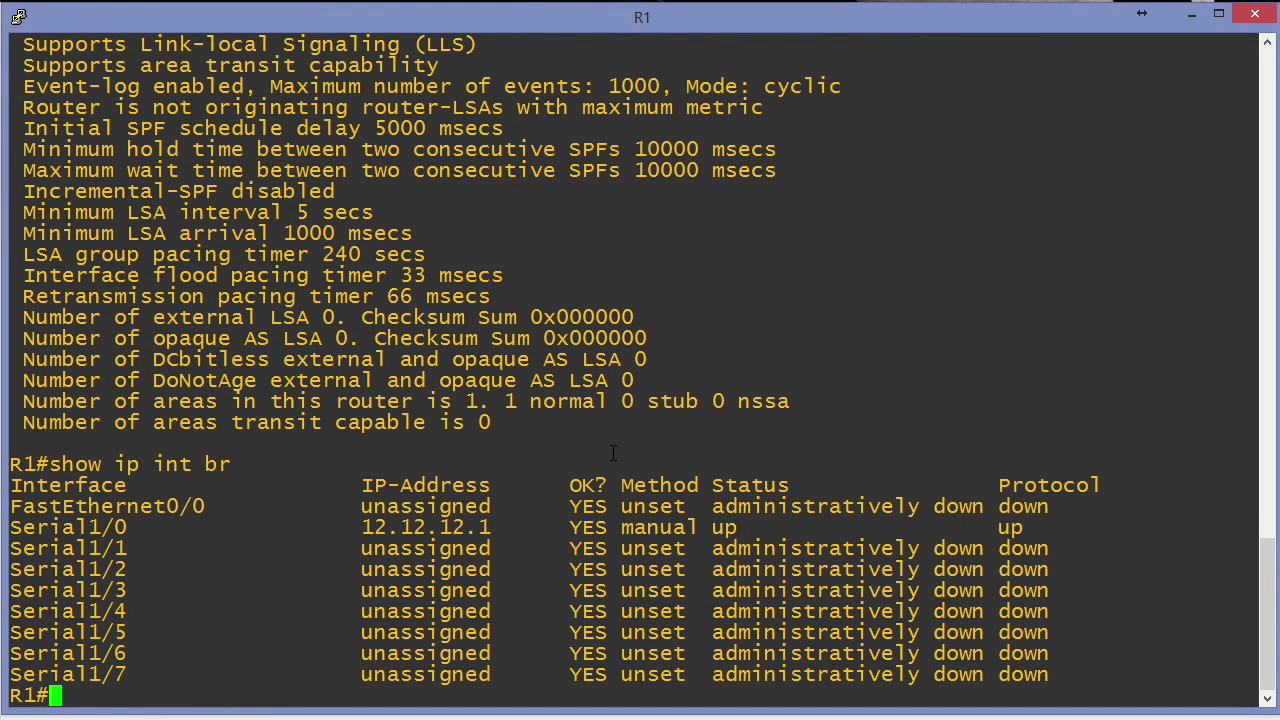
pyautogui.press('Return')
pyautogui.press('Return')
pyautogui.press('Return')
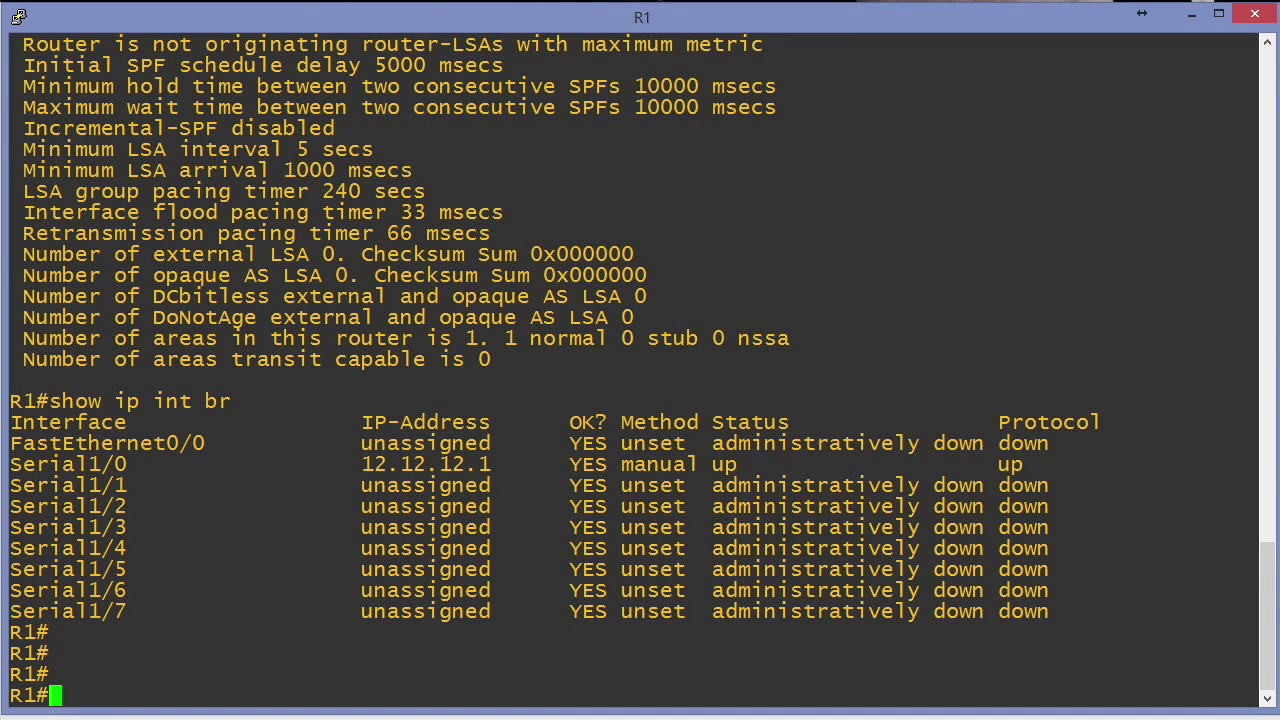
pyautogui.write('conf t')
pyautogui.press('Return')
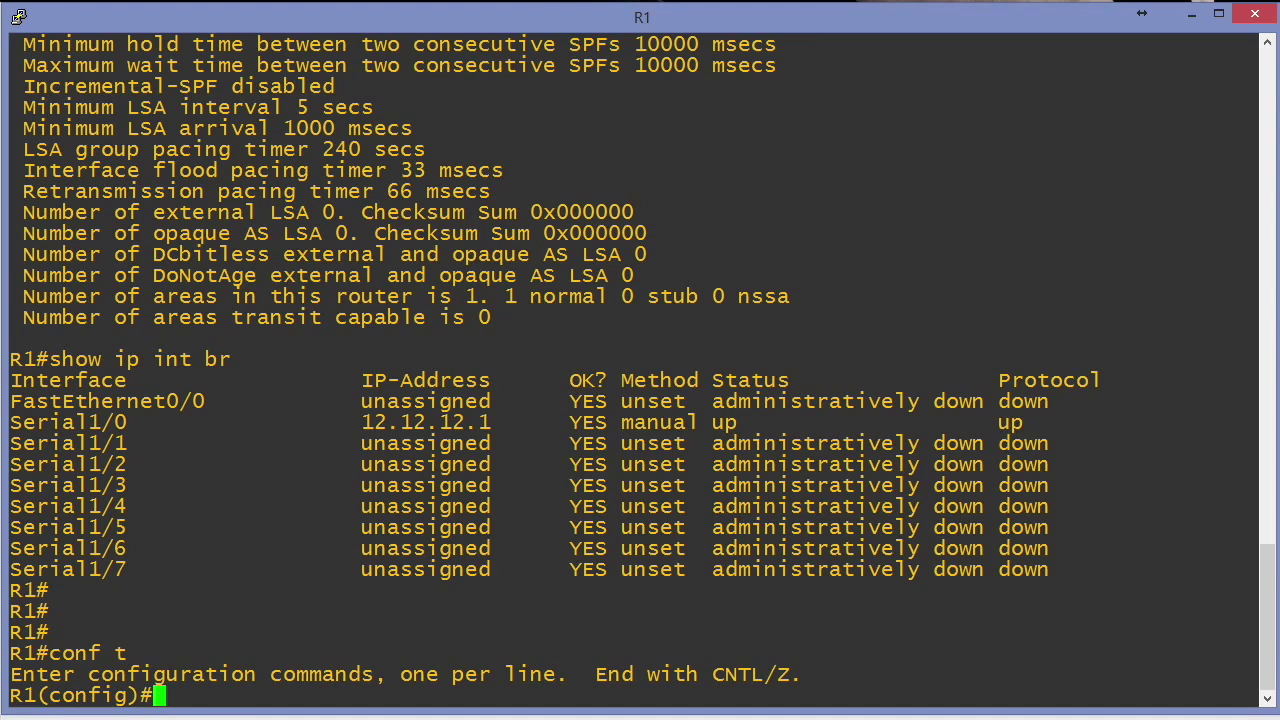
# Create Loopback0 on R1 with address 100.100.100.1 255.255.255.0.
pyautogui.write('int lo')
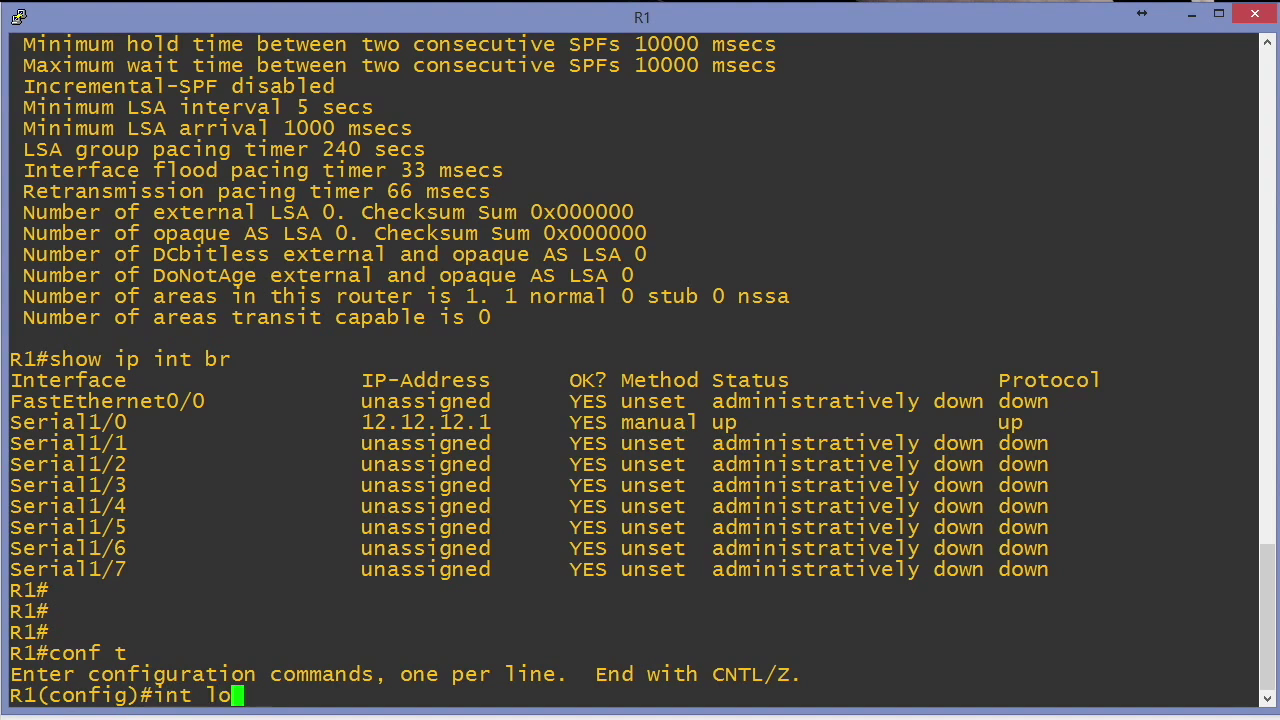
pyautogui.write('op 0')
pyautogui.press('Return')
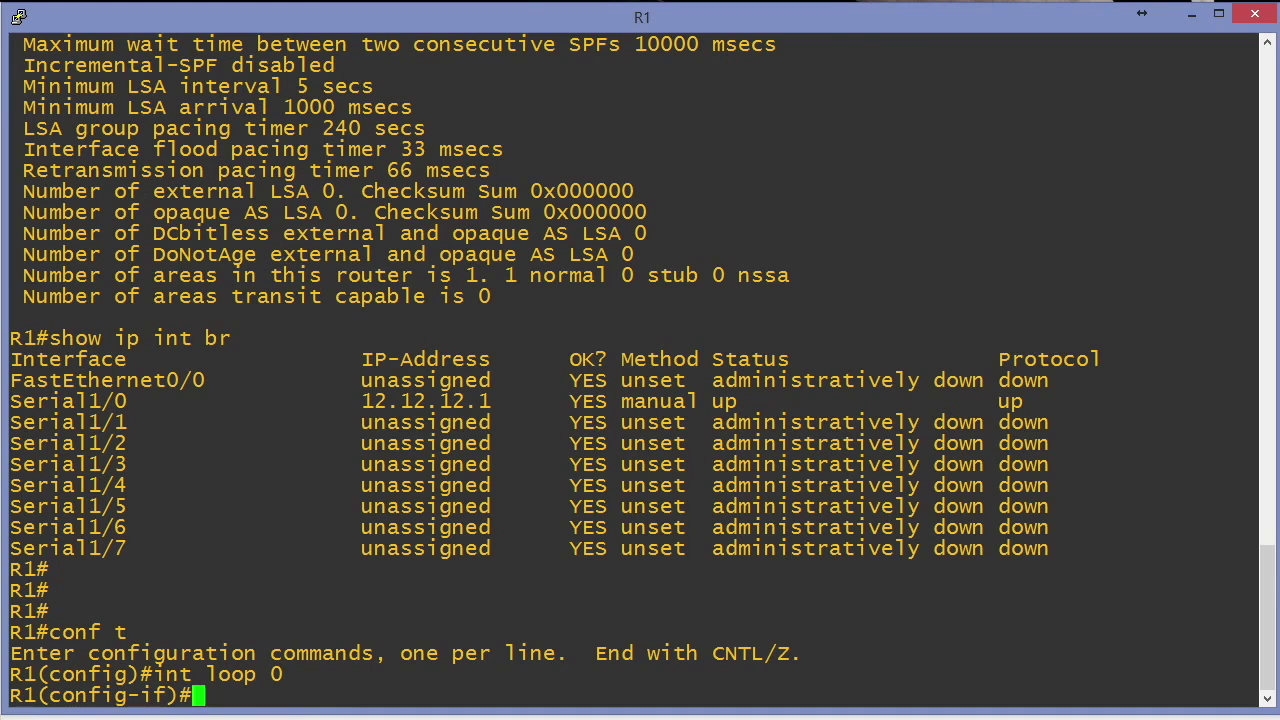
pyautogui.write('ip add')
pyautogui.press('Tab')
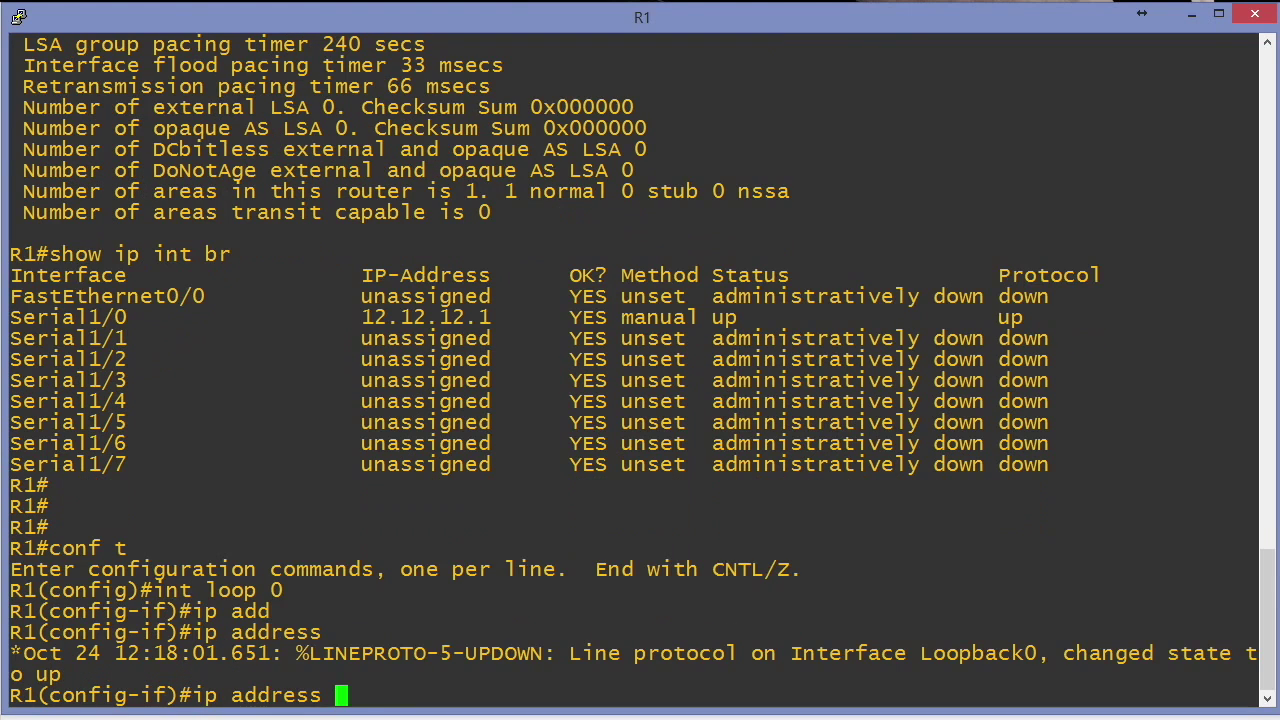
pyautogui.write('100.100.100.')
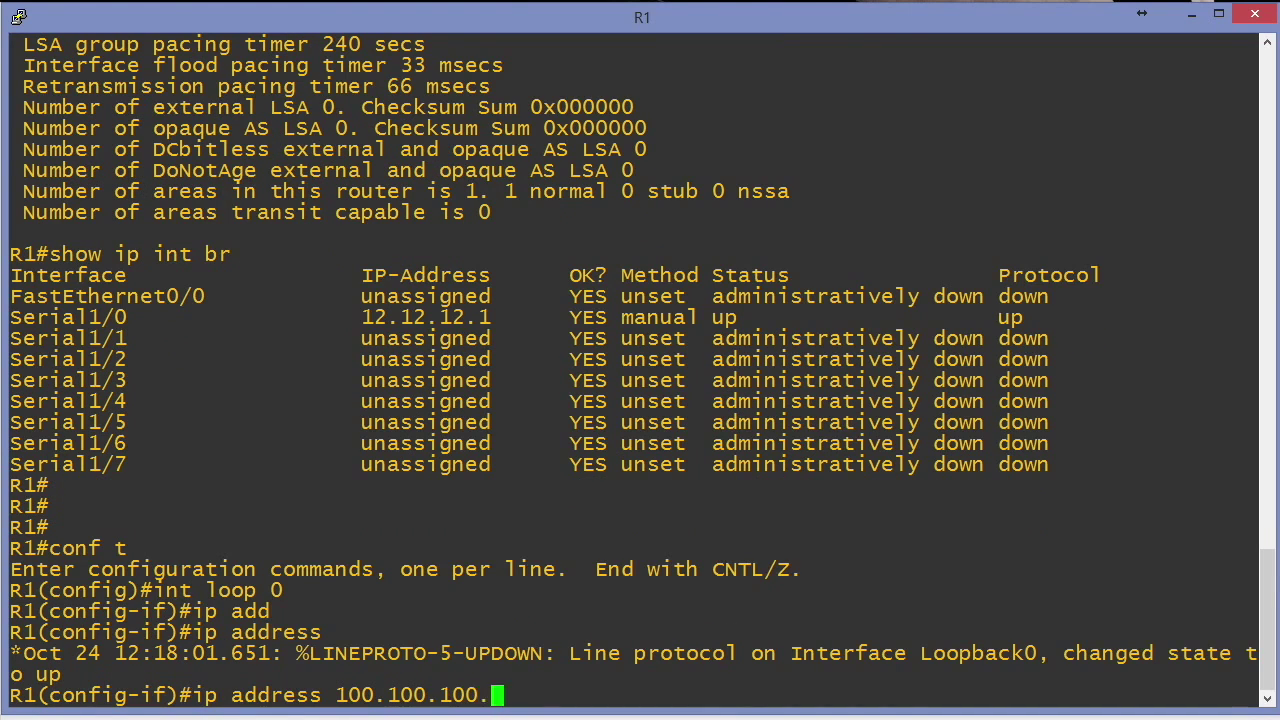
pyautogui.write('1 255.255.255.0')
pyautogui.press('Return')
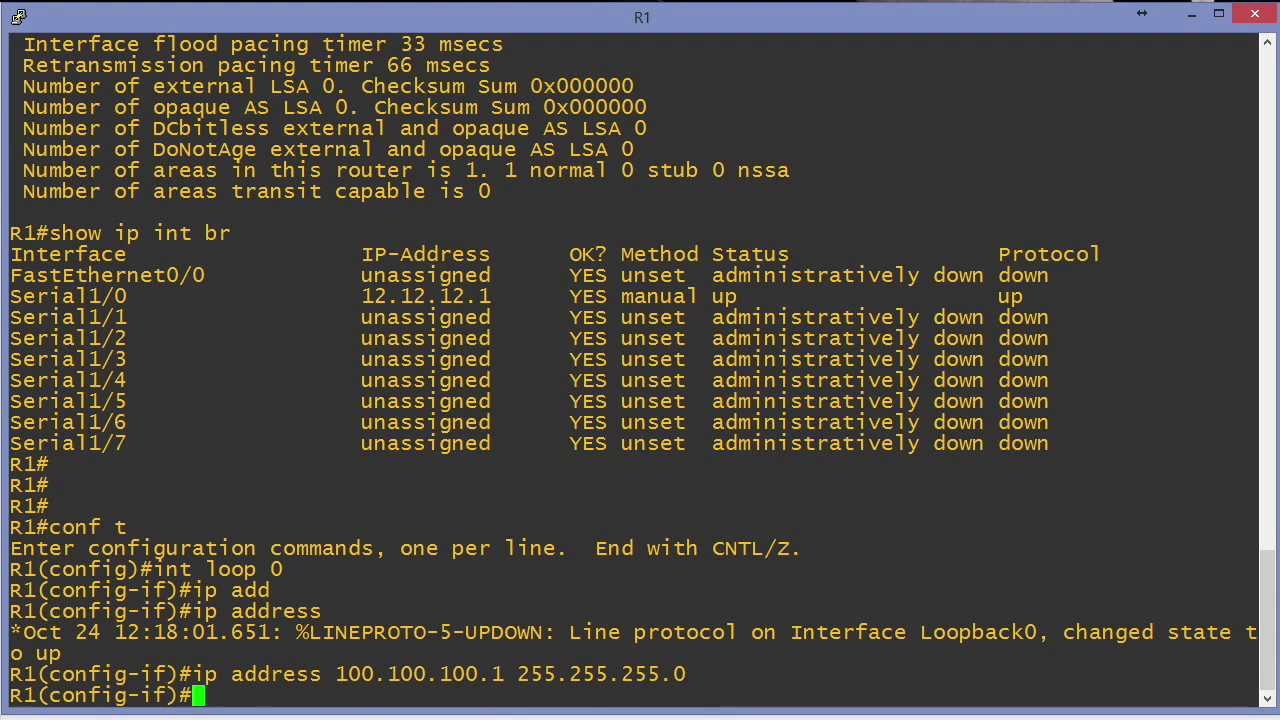
# Enable Loopback0 with no shut and exit configuration mode.
pyautogui.write('no shut')
pyautogui.press('Return')
pyautogui.write('end')
pyautogui.press('Return')
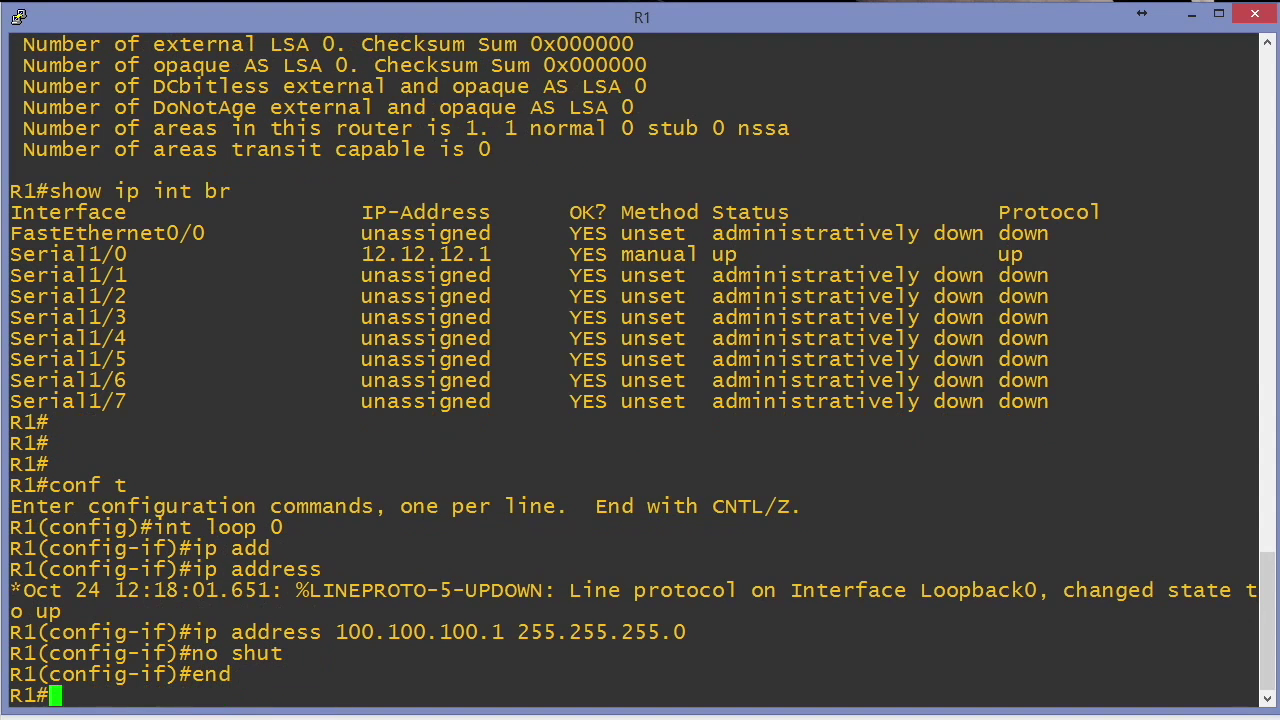
pyautogui.press('Return')
pyautogui.press('Return')
pyautogui.press('Return')
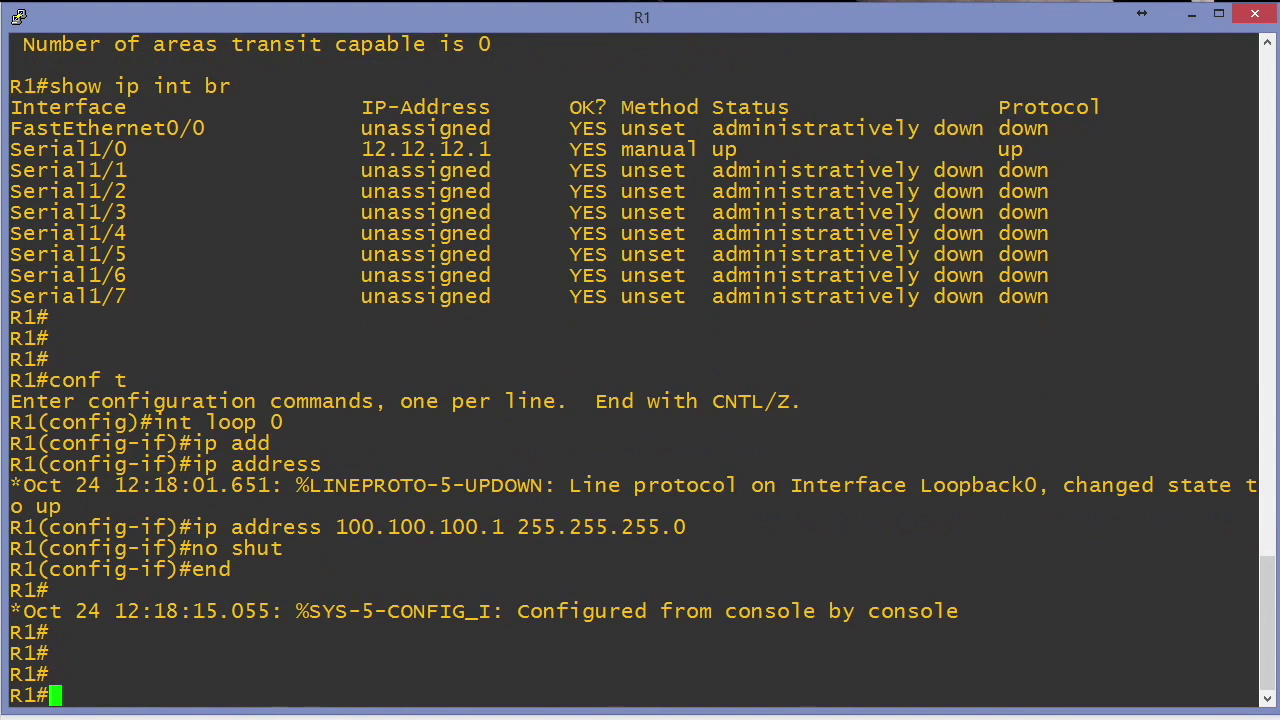
pyautogui.write('show ip int bre')
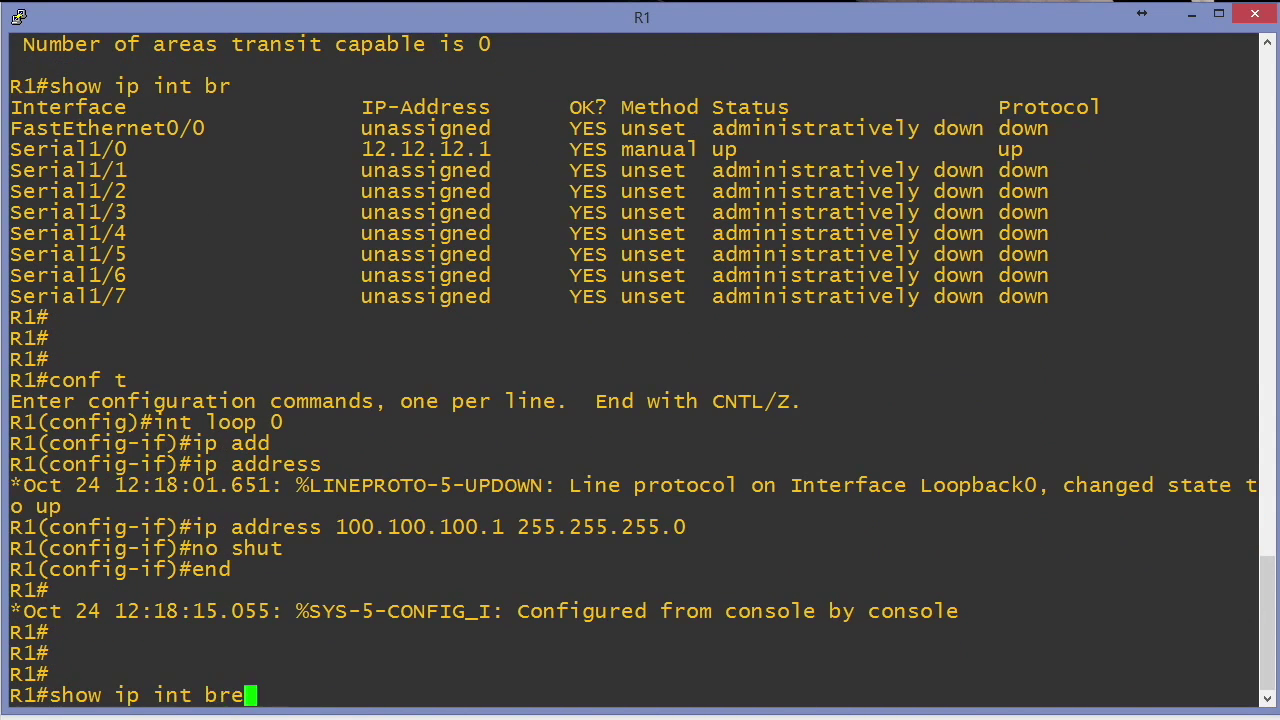
# List R1's interfaces to confirm Loopback0 at 100.100.100.1 is up.
pyautogui.press('Return')
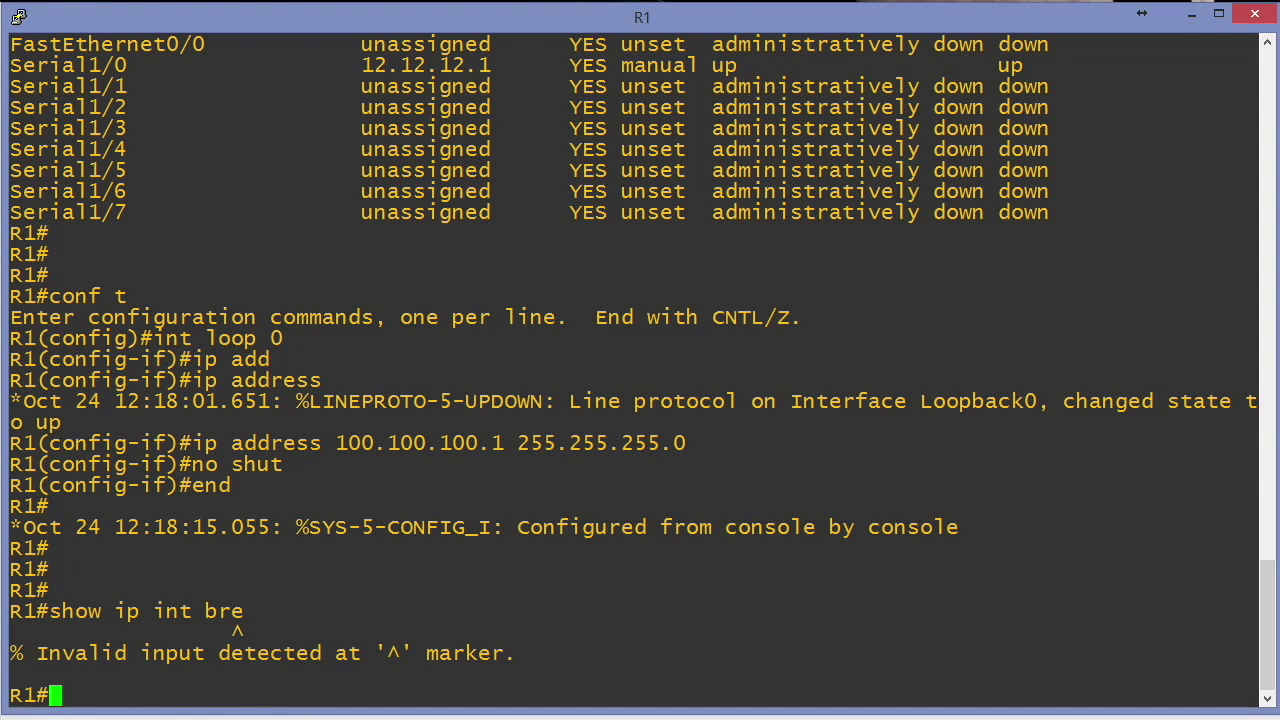
pyautogui.press('Up')
pyautogui.press('BackSpace')
pyautogui.press('Return')
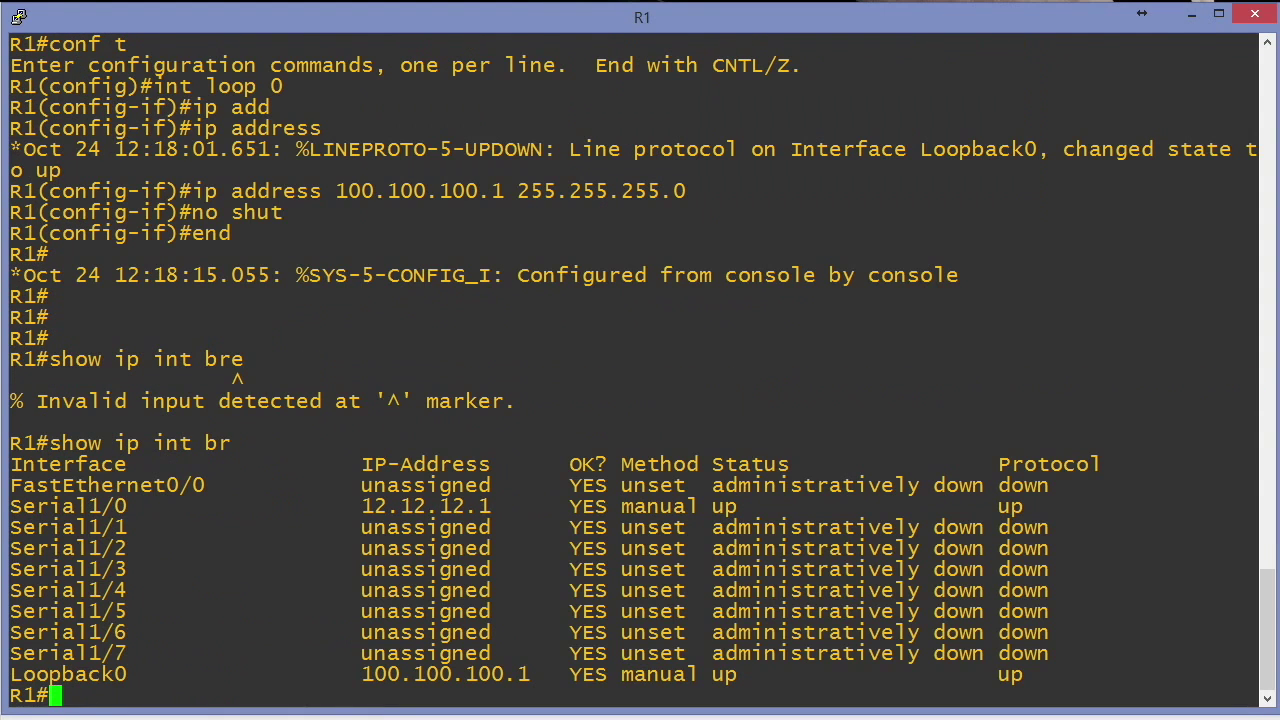
pyautogui.moveTo(362, 674); pyautogui.dragTo(541, 670)
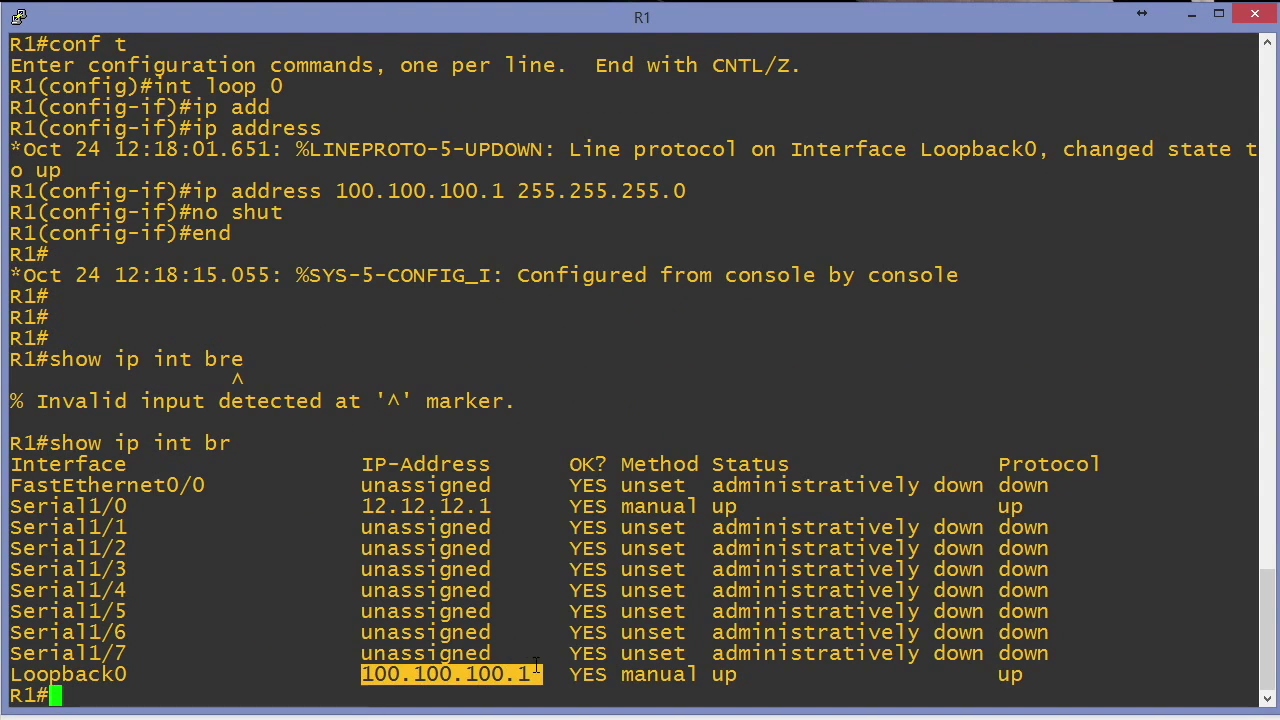
pyautogui.click(536, 584)
pyautogui.press('Return')
pyautogui.press('Return')
pyautogui.press('Return')
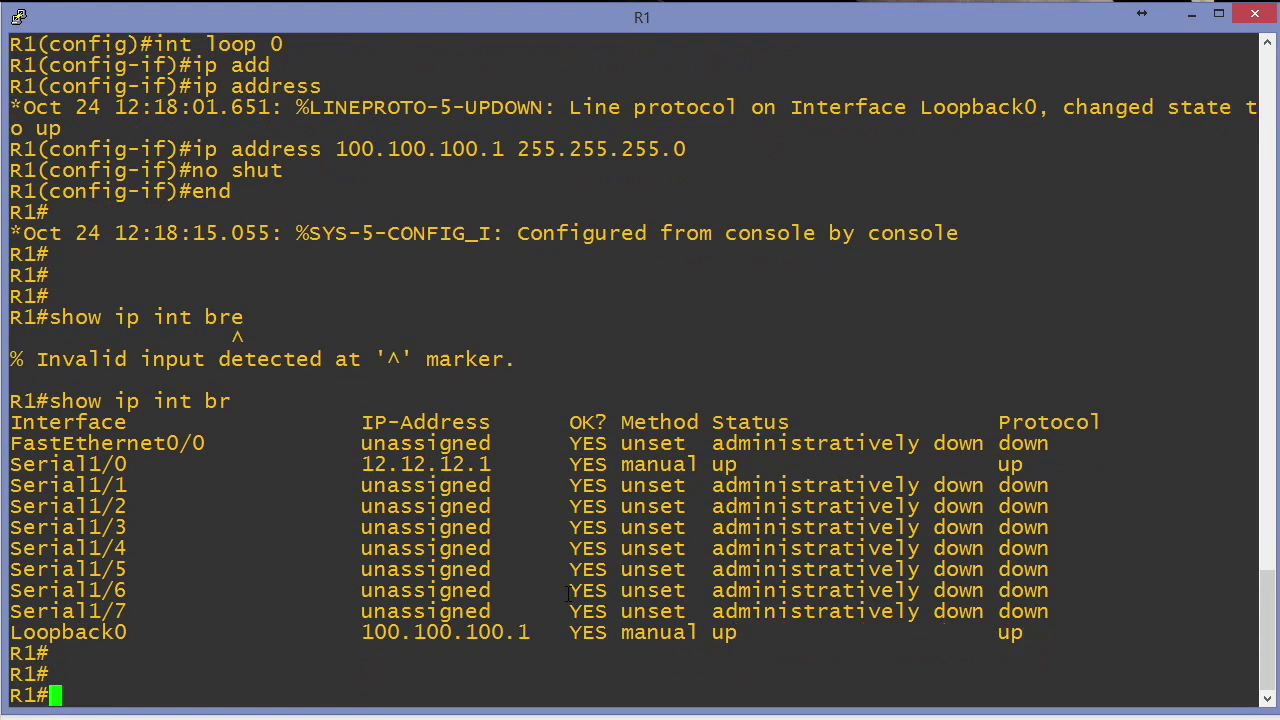
# Show OSPF details revealing router ID still 12.12.12.1, then re-enter global configuration mode.
pyautogui.write('show ip ospf')
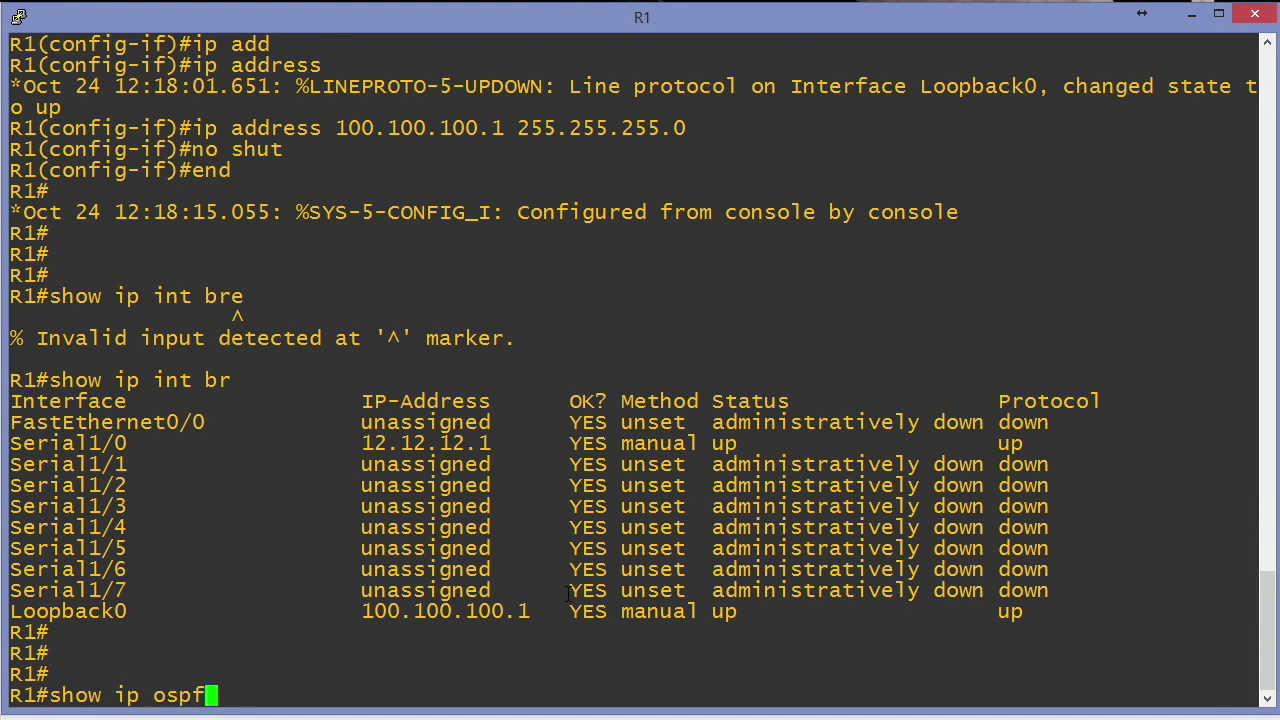
pyautogui.press('Return')
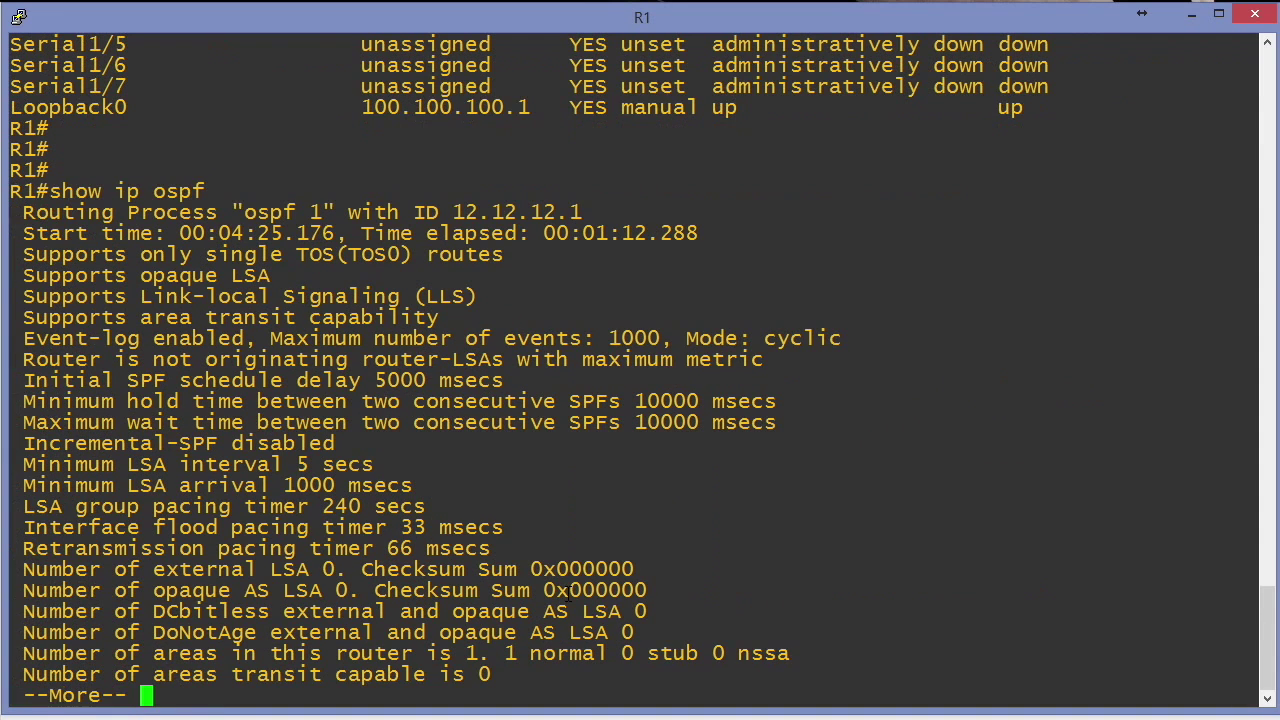
pyautogui.moveTo(414, 212); pyautogui.dragTo(558, 285)
pyautogui.press('q')
pyautogui.press('Return')
pyautogui.press('Return')
pyautogui.press('Return')
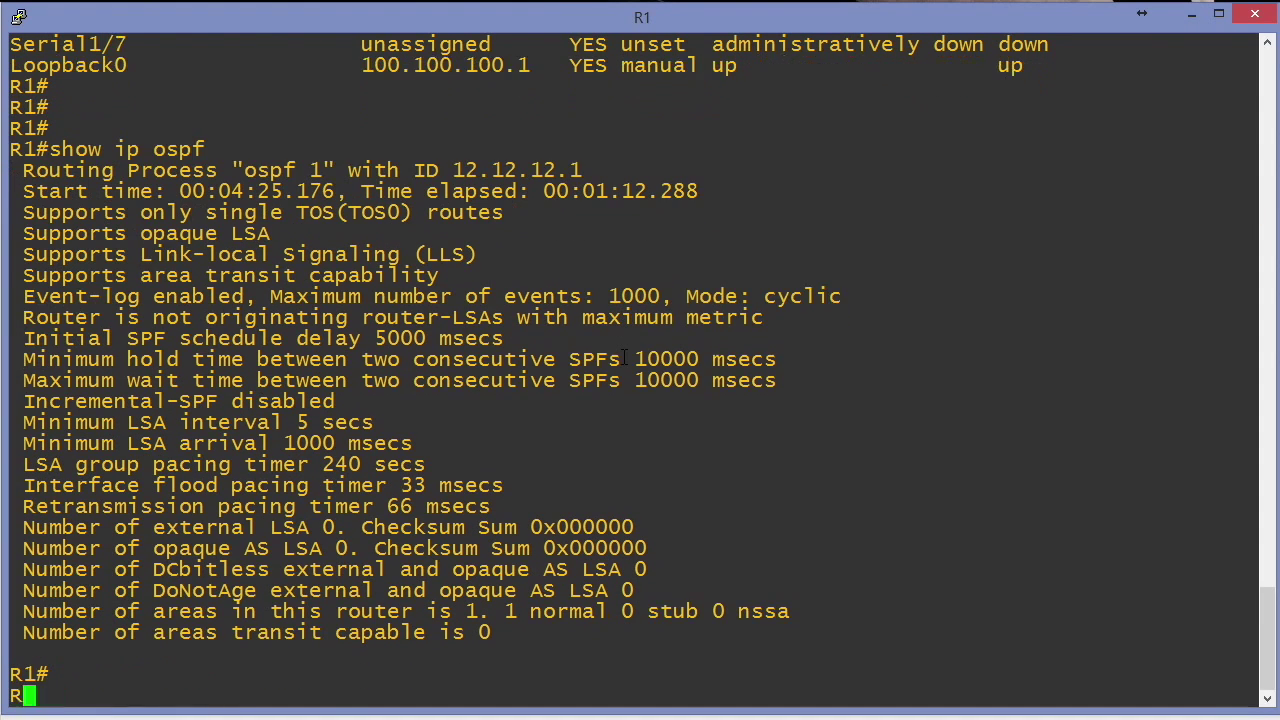
pyautogui.write('conf t')
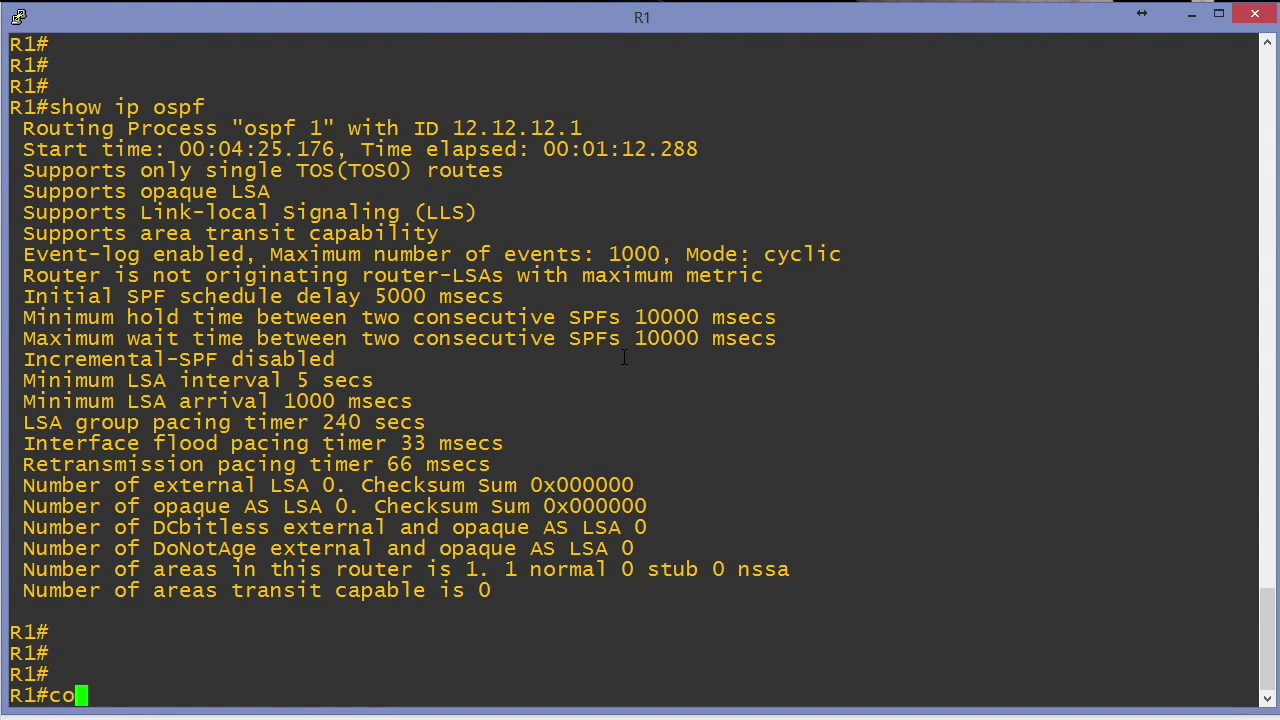
pyautogui.press('Return')
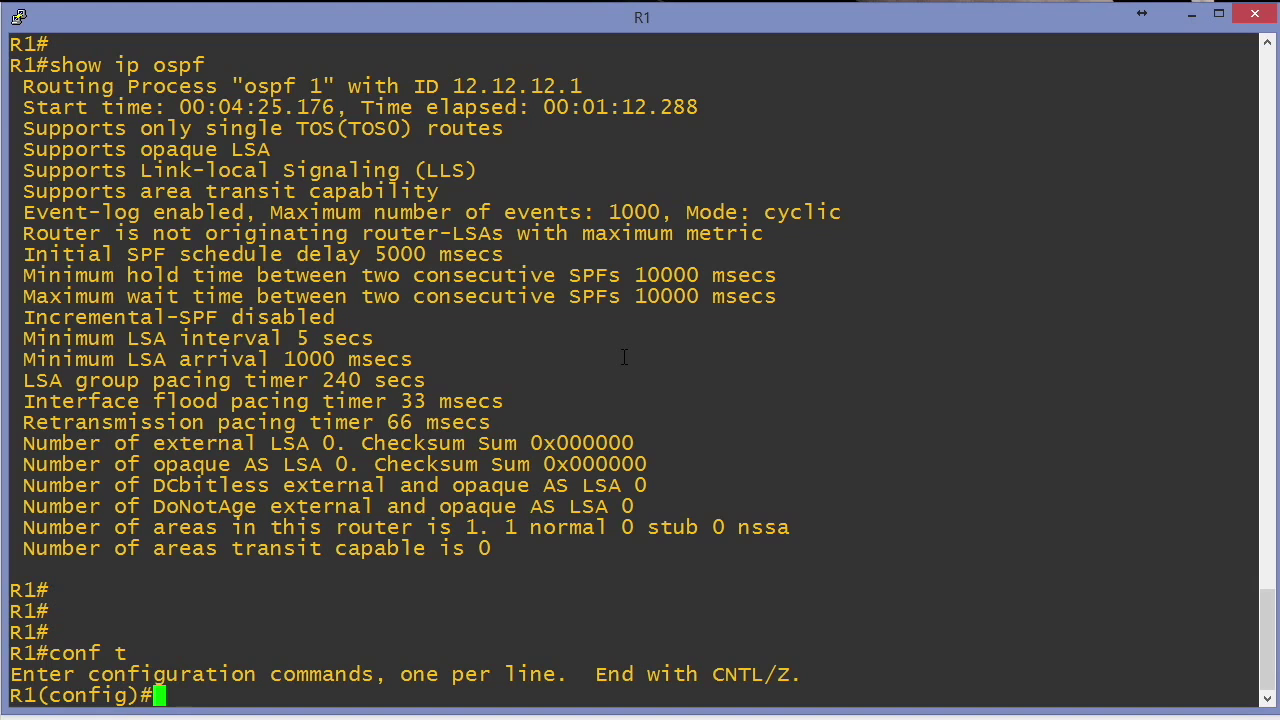
# Shut down R1's Serial1/0 and check with 'do show ip ospf' that the router ID is 12.12.12.1.
pyautogui.write('int s1/0')
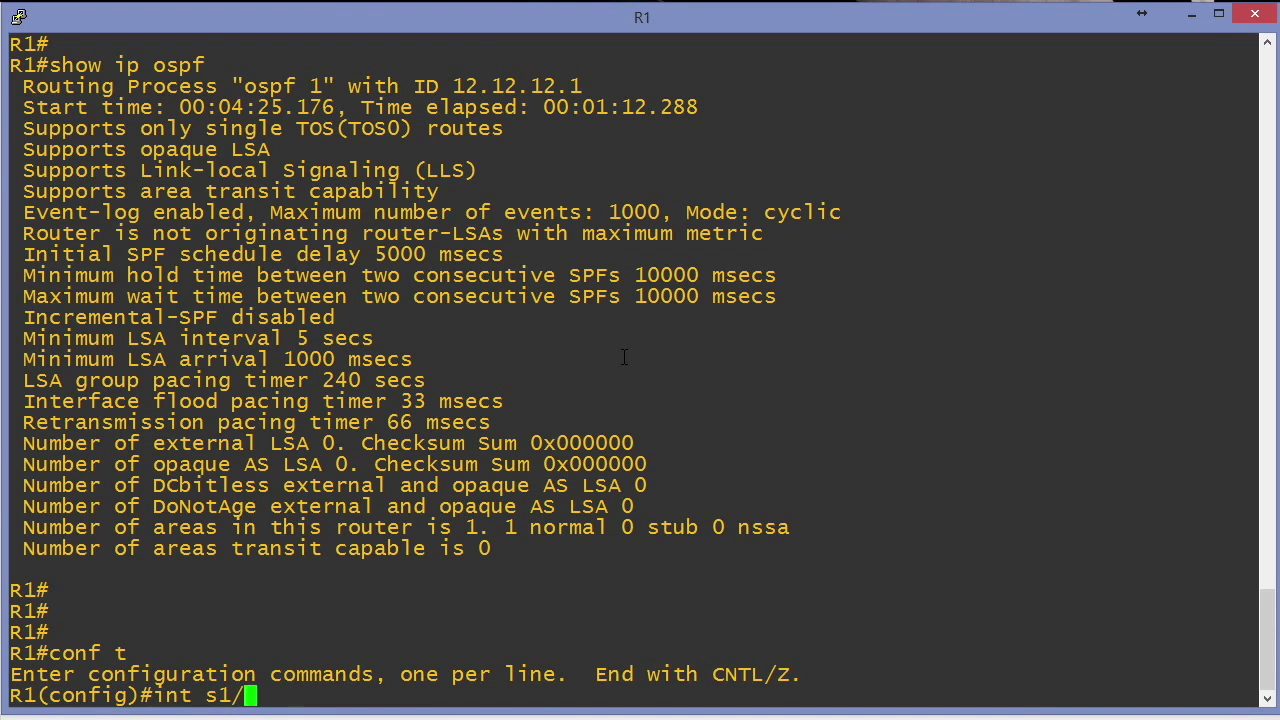
pyautogui.press('Return')
pyautogui.write('shut')
pyautogui.press('Return')
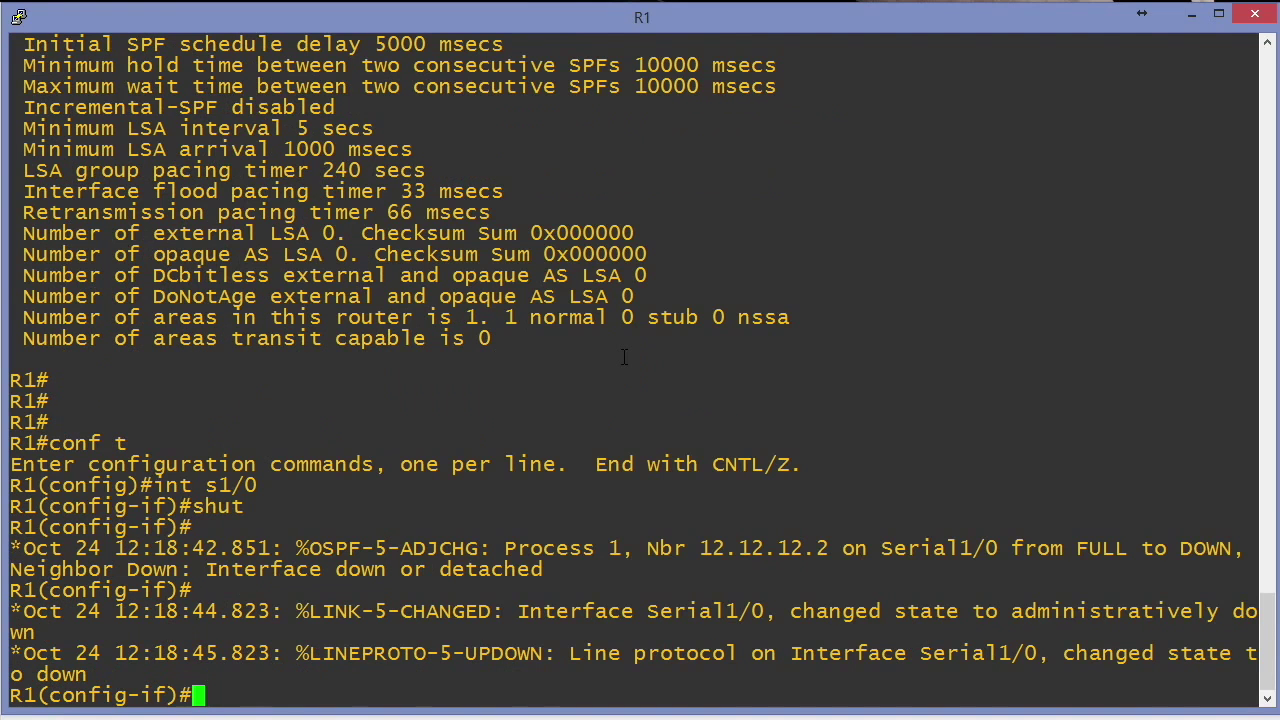
pyautogui.write('do show ip')
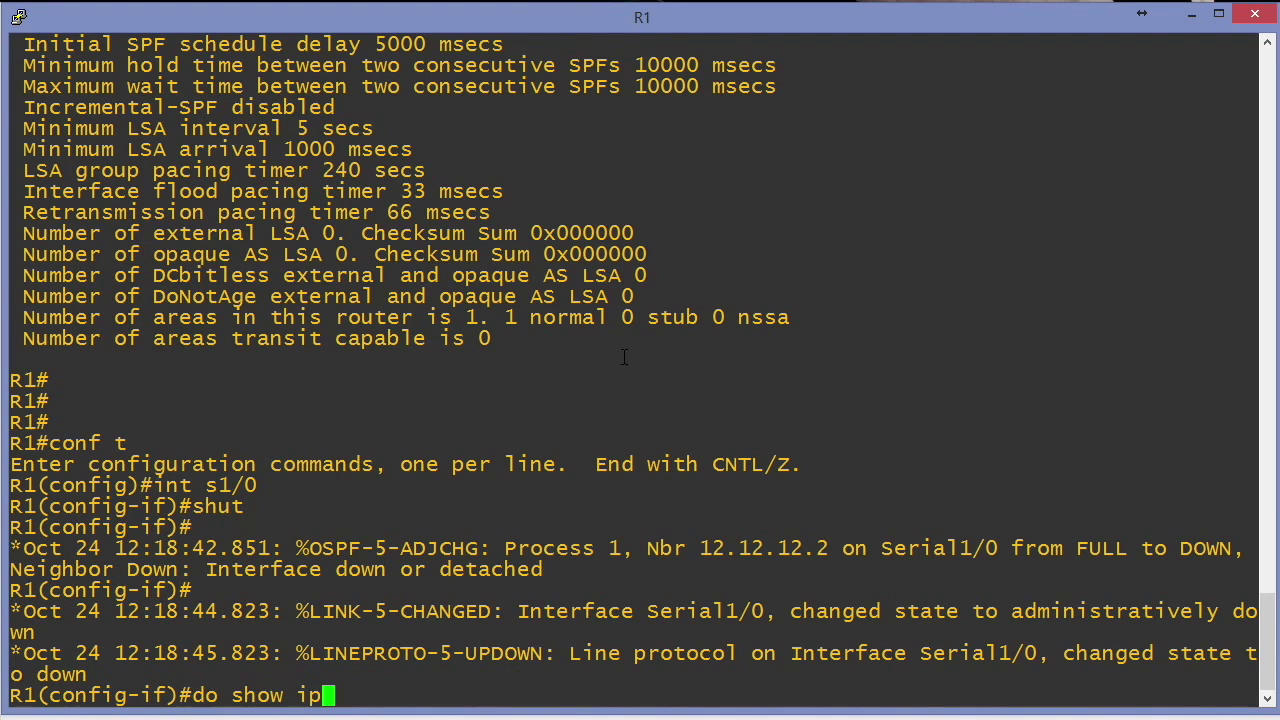
pyautogui.write(' ospf')
pyautogui.press('Return')
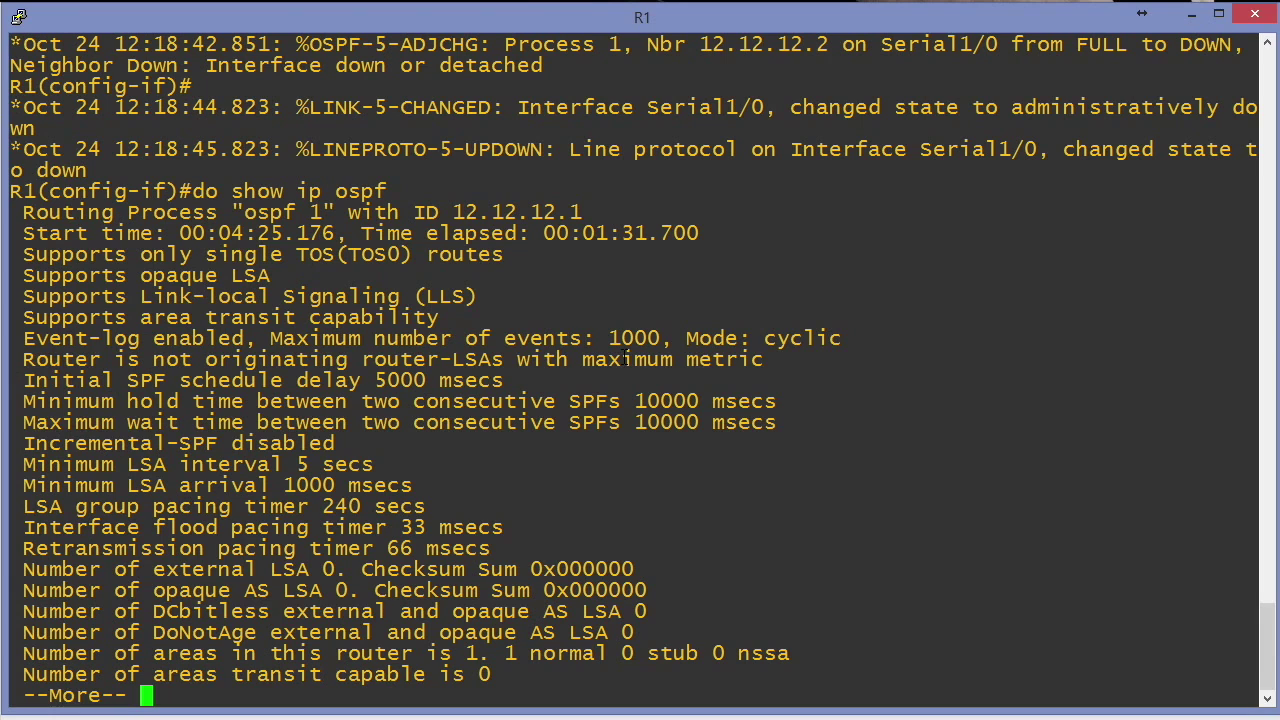
pyautogui.moveTo(455, 213); pyautogui.dragTo(598, 215)
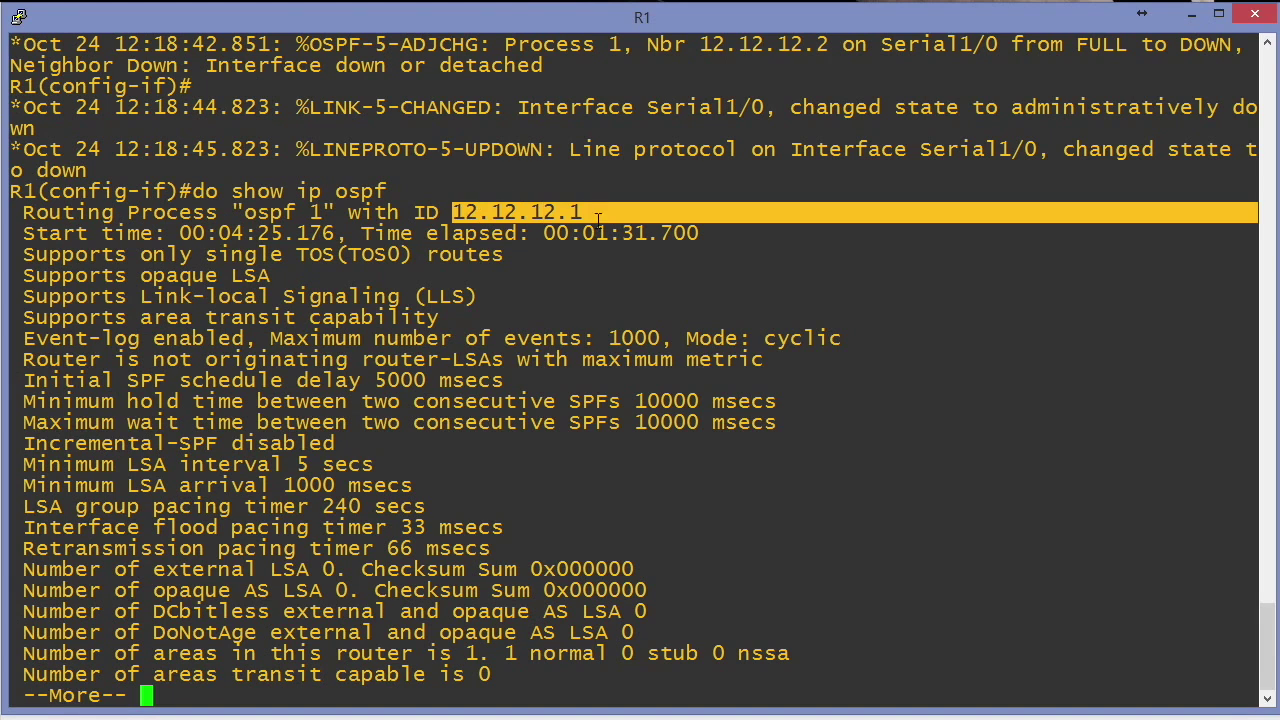
pyautogui.click(598, 216)
pyautogui.press('q')
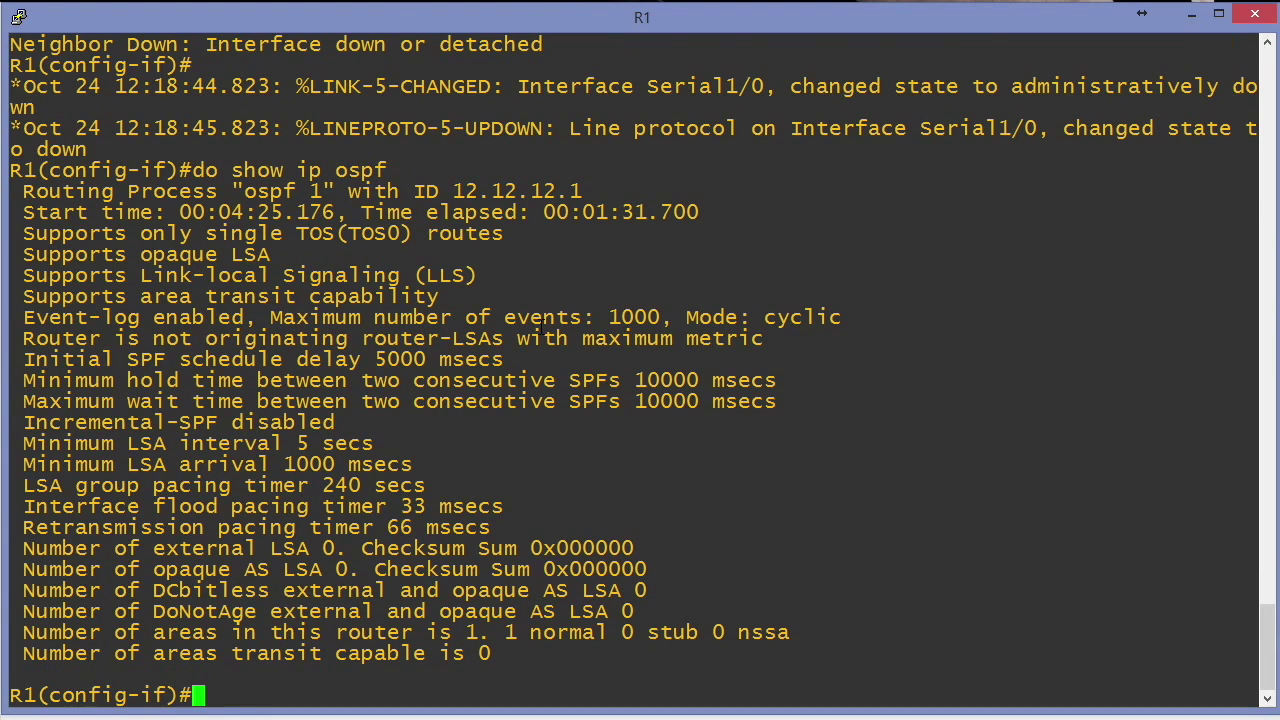
# Re-enable Serial1/0 with 'no shut' and leave configuration mode while the link comes up.
pyautogui.write('no shut')
pyautogui.press('Return')
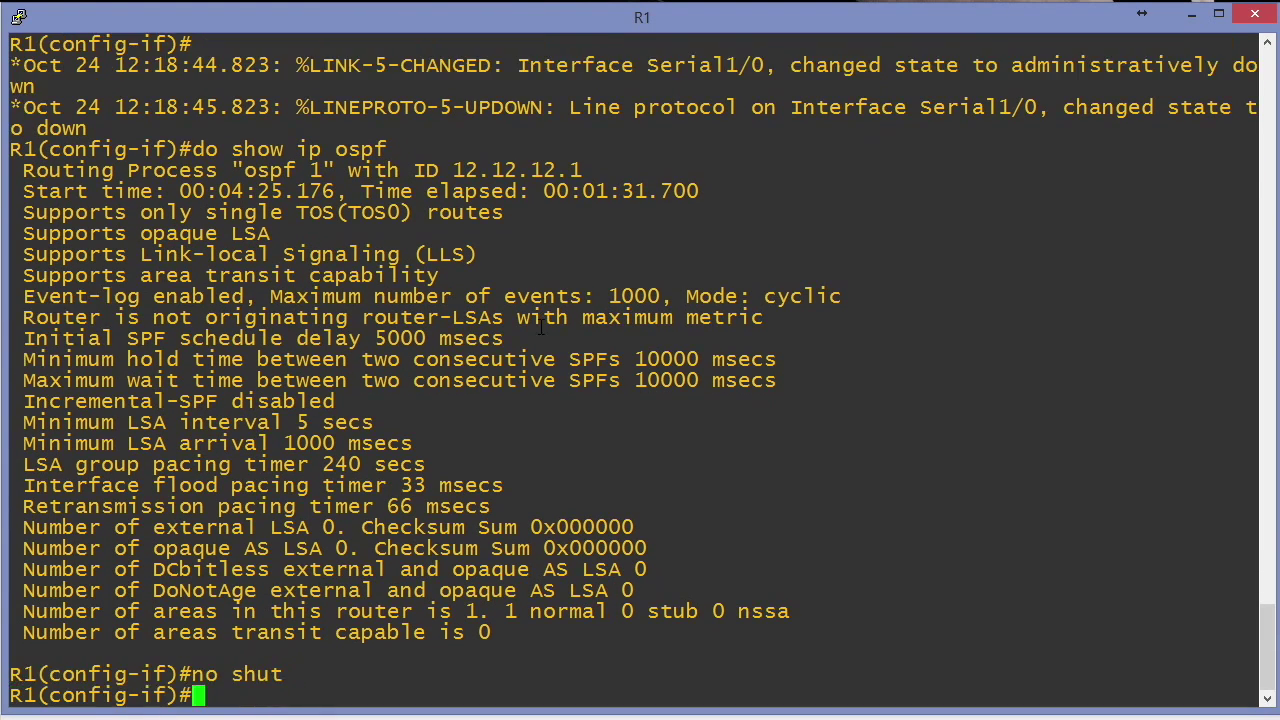
pyautogui.write('end')
pyautogui.press('Return')
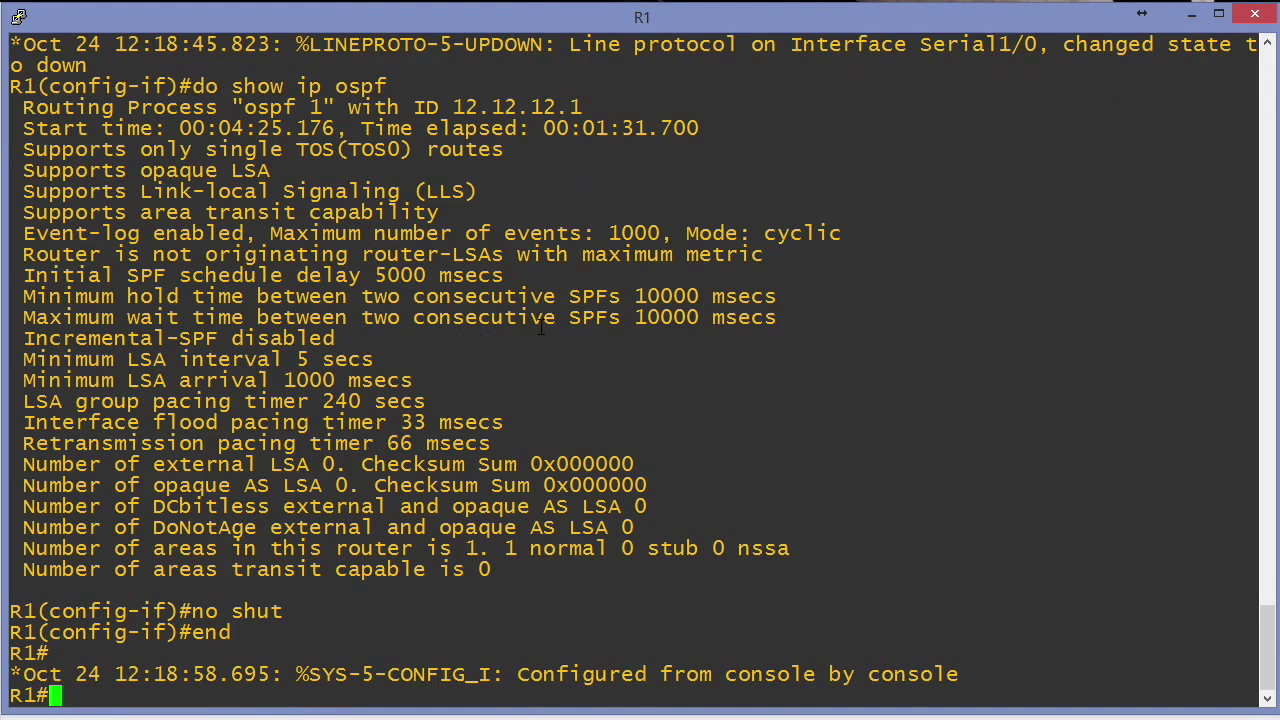
pyautogui.press('Return')
pyautogui.press('Return')
pyautogui.press('Return')
pyautogui.press('Return')
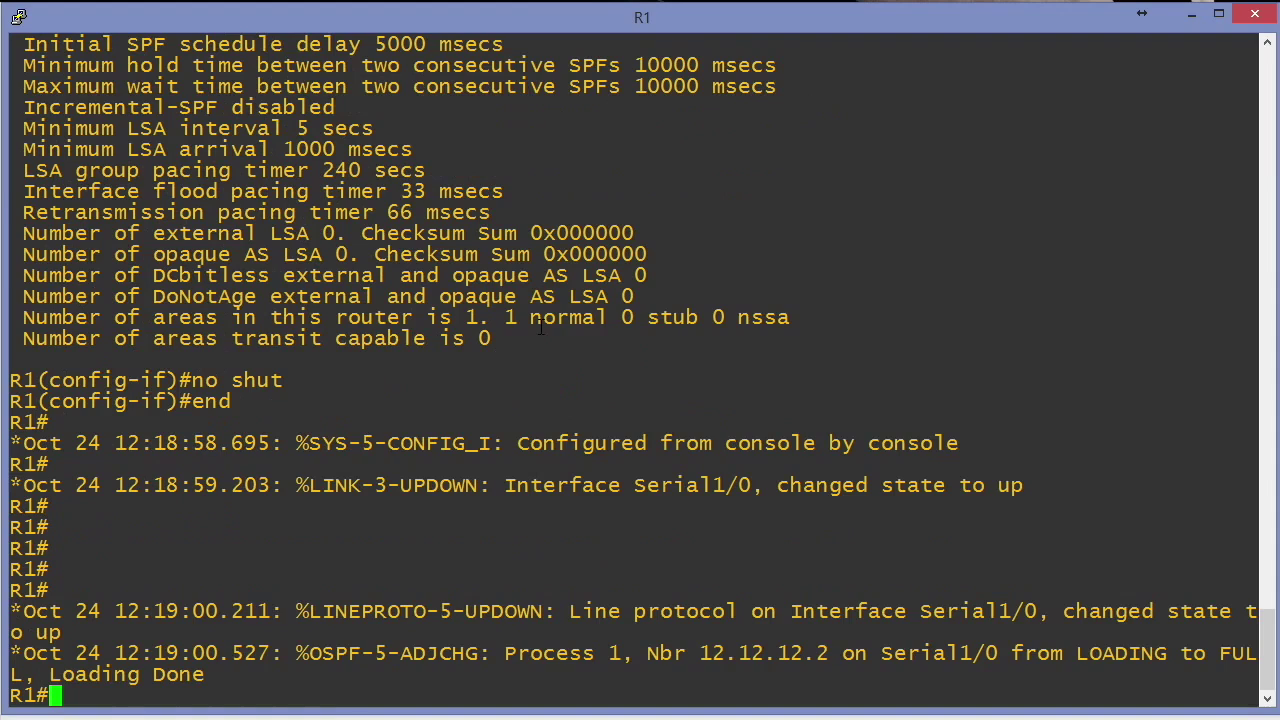
pyautogui.press('Return')
pyautogui.press('Return')
pyautogui.press('Return')
pyautogui.press('Return')
pyautogui.press('Return')
pyautogui.press('Return')
pyautogui.press('Return')
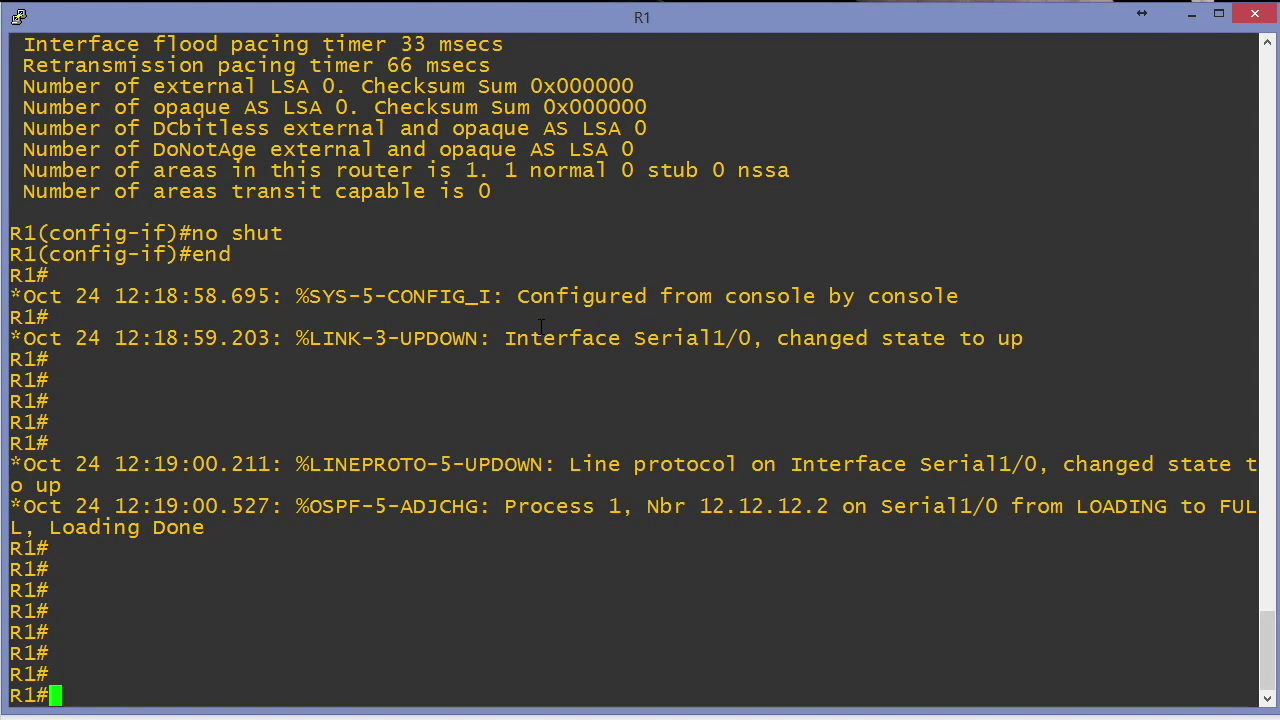
# Reset R1's OSPF process with 'clear ip ospf process', confirming with yes.
pyautogui.write('cler')
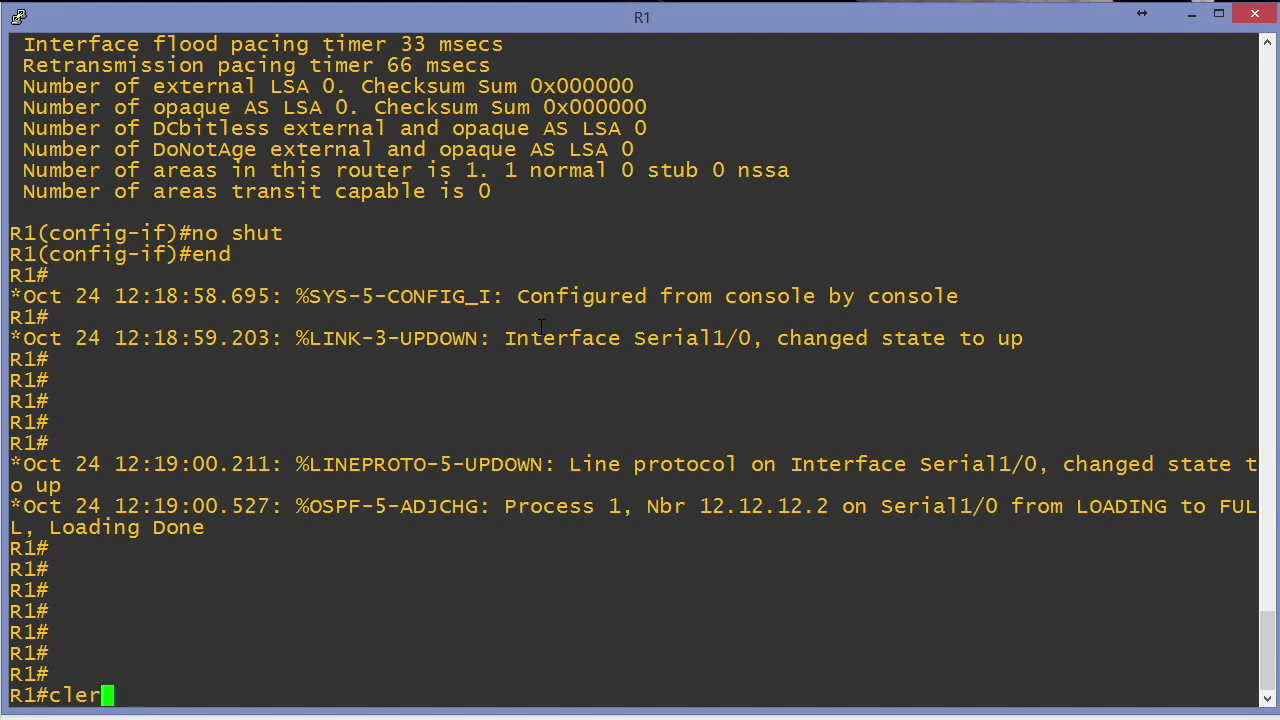
pyautogui.press('BackSpace')
pyautogui.write('ar ip ')
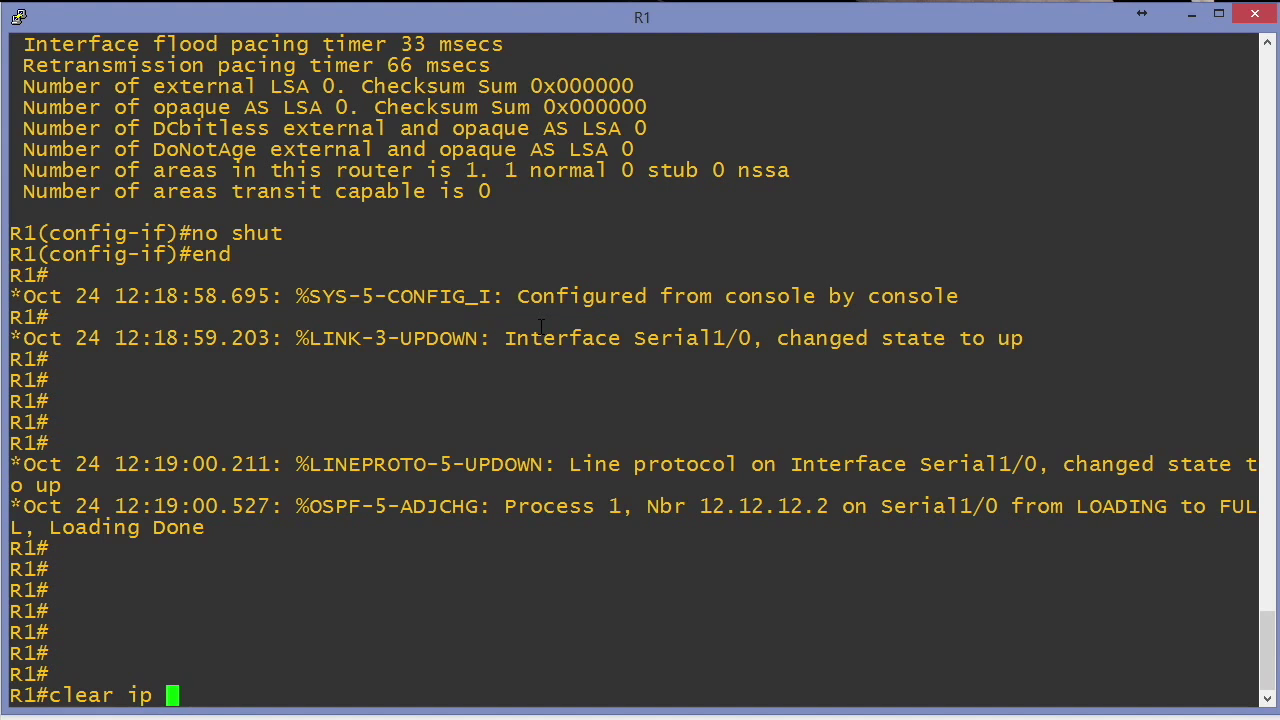
pyautogui.write('ospf pro')
pyautogui.press('Tab')
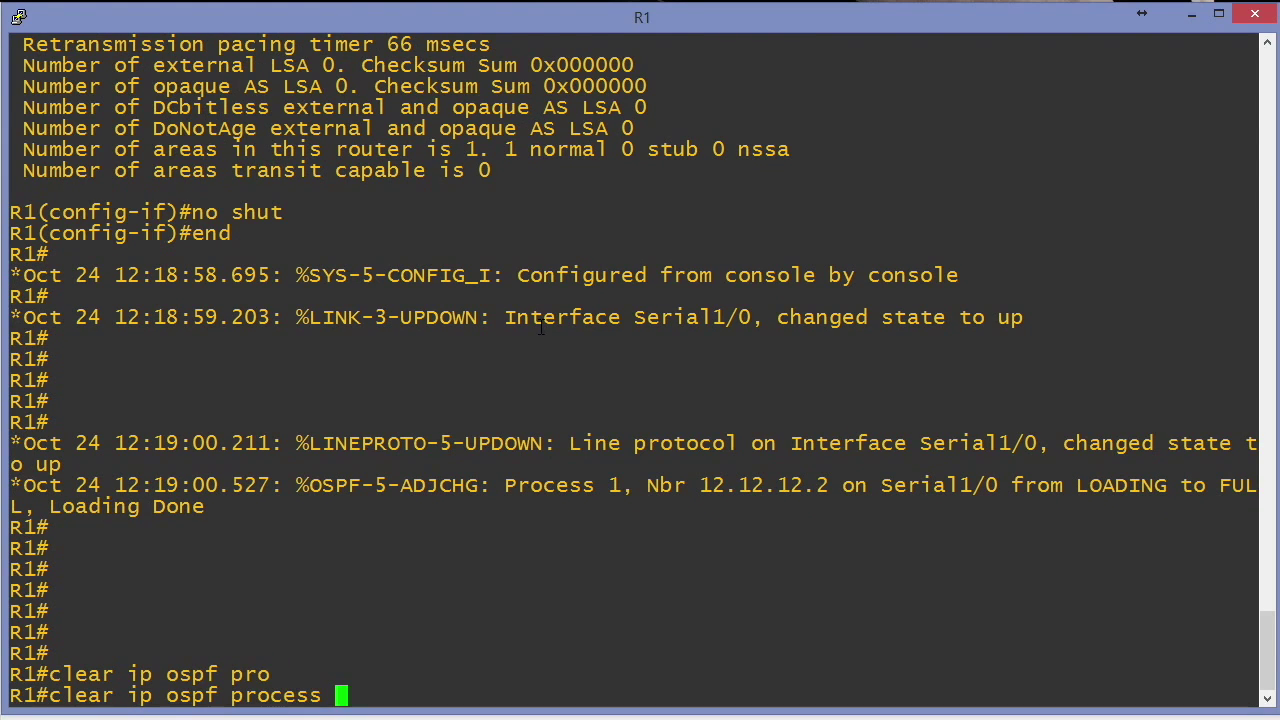
pyautogui.write('?')
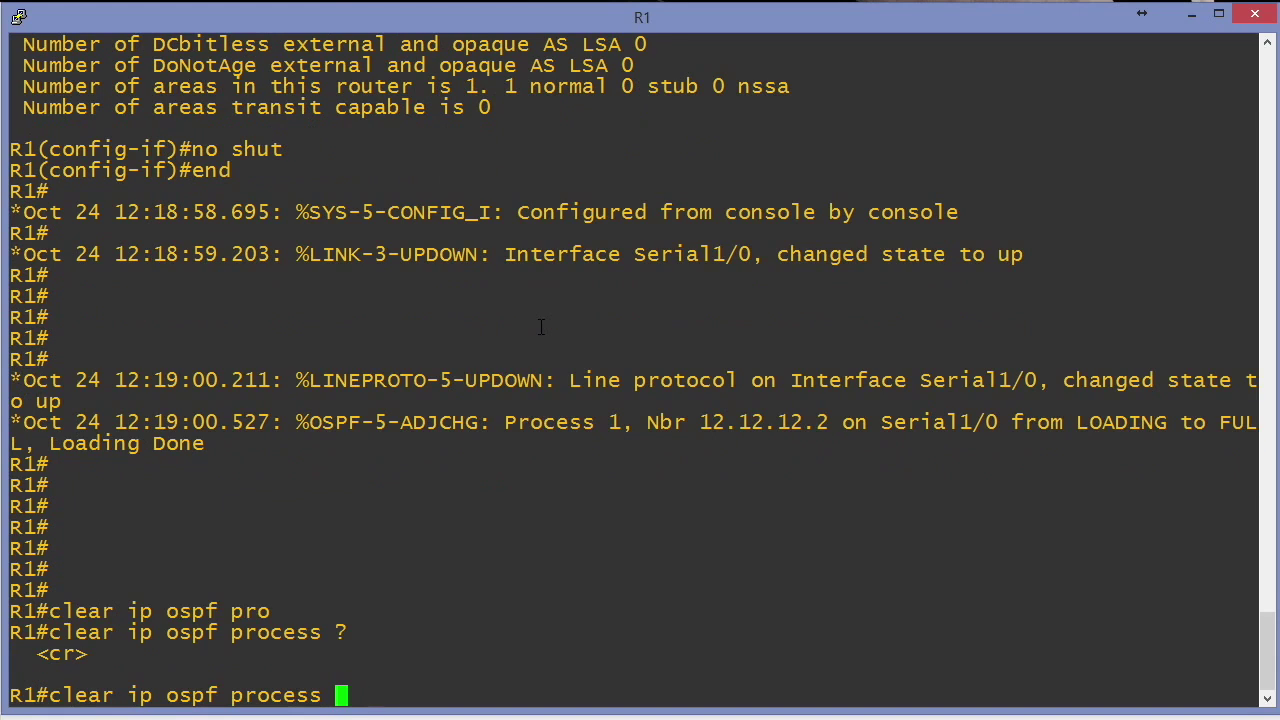
pyautogui.press('BackSpace')
pyautogui.press('Return')
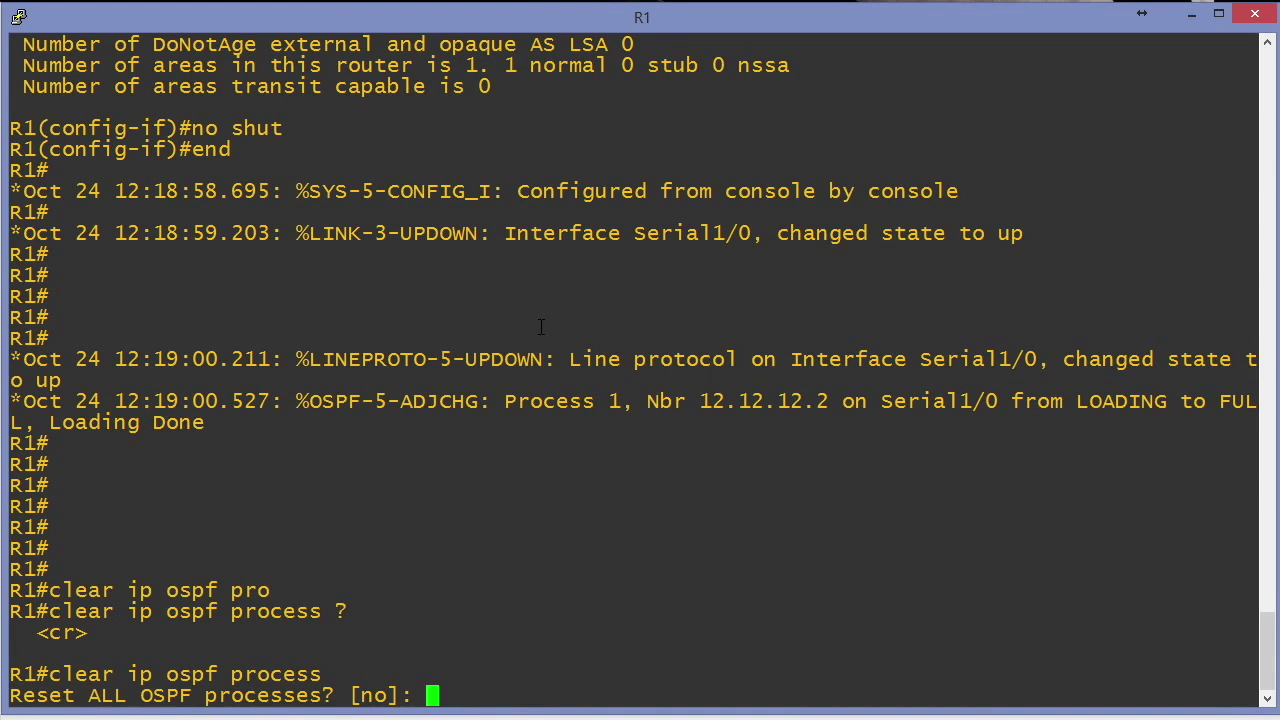
pyautogui.write('yes')
pyautogui.press('Return')
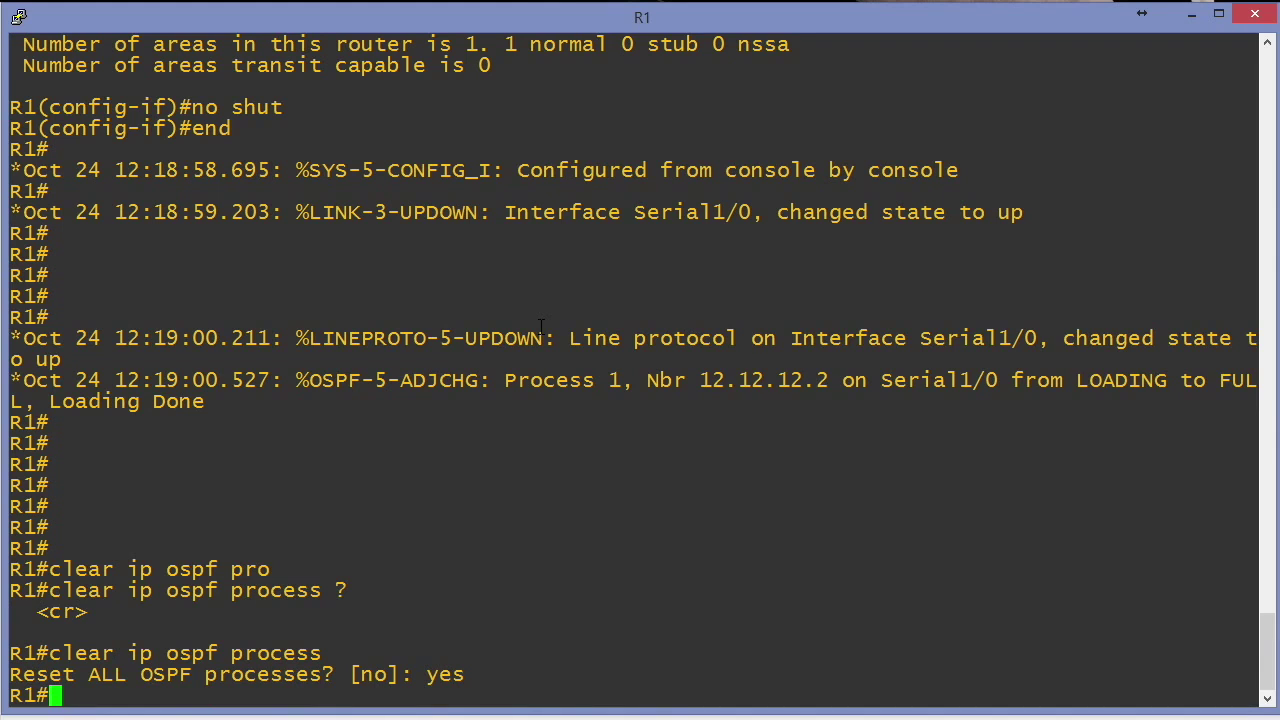
pyautogui.press('Return')
pyautogui.press('Return')
pyautogui.press('Return')
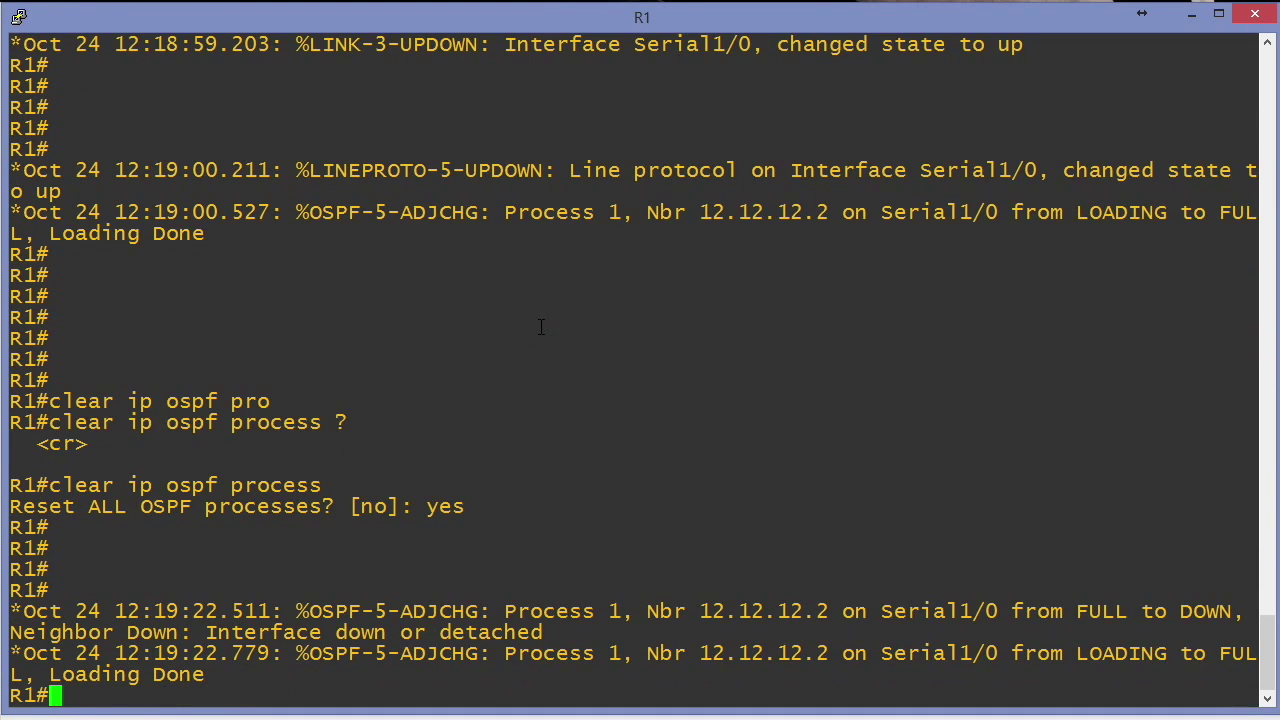
pyautogui.press('Return')
pyautogui.press('Return')
pyautogui.press('Return')
pyautogui.press('Return')
pyautogui.press('Return')
pyautogui.press('Return')
# Run 'show ip ospf' to confirm the router ID is still 12.12.12.1.
pyautogui.write('show ')
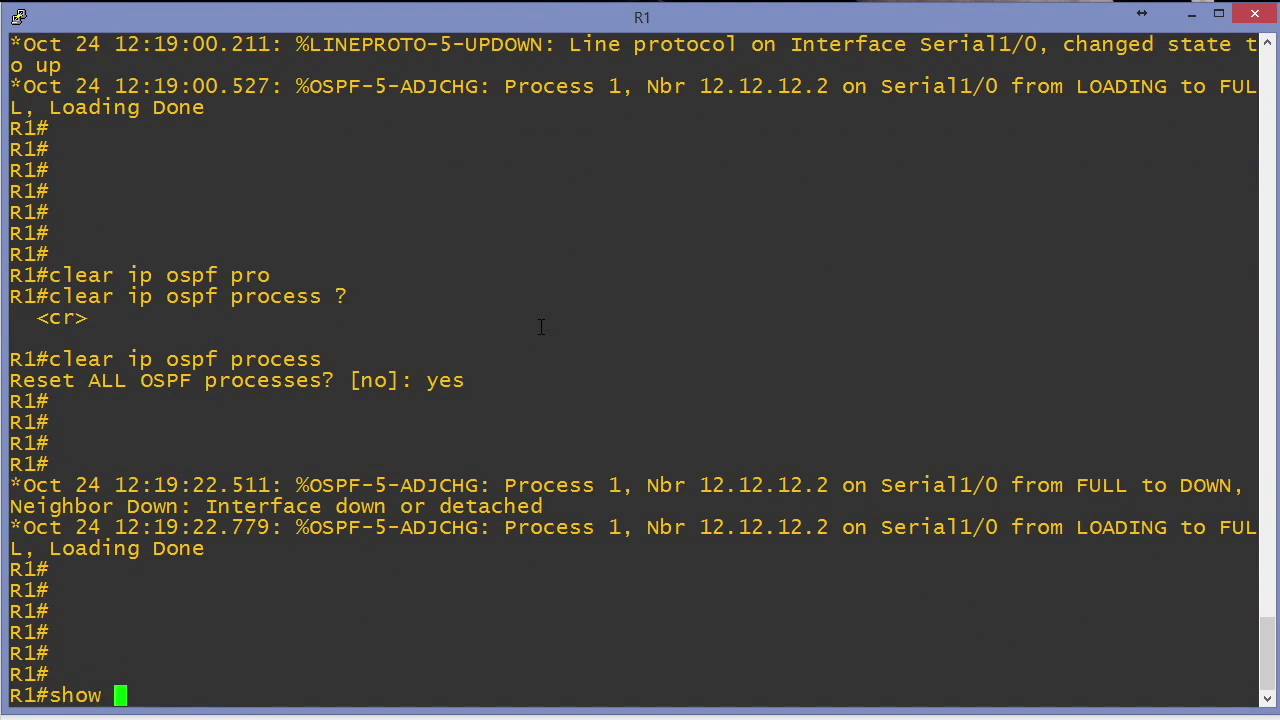
pyautogui.write('ipm')
pyautogui.press('BackSpace')
pyautogui.write('ospf')
pyautogui.press('Return')
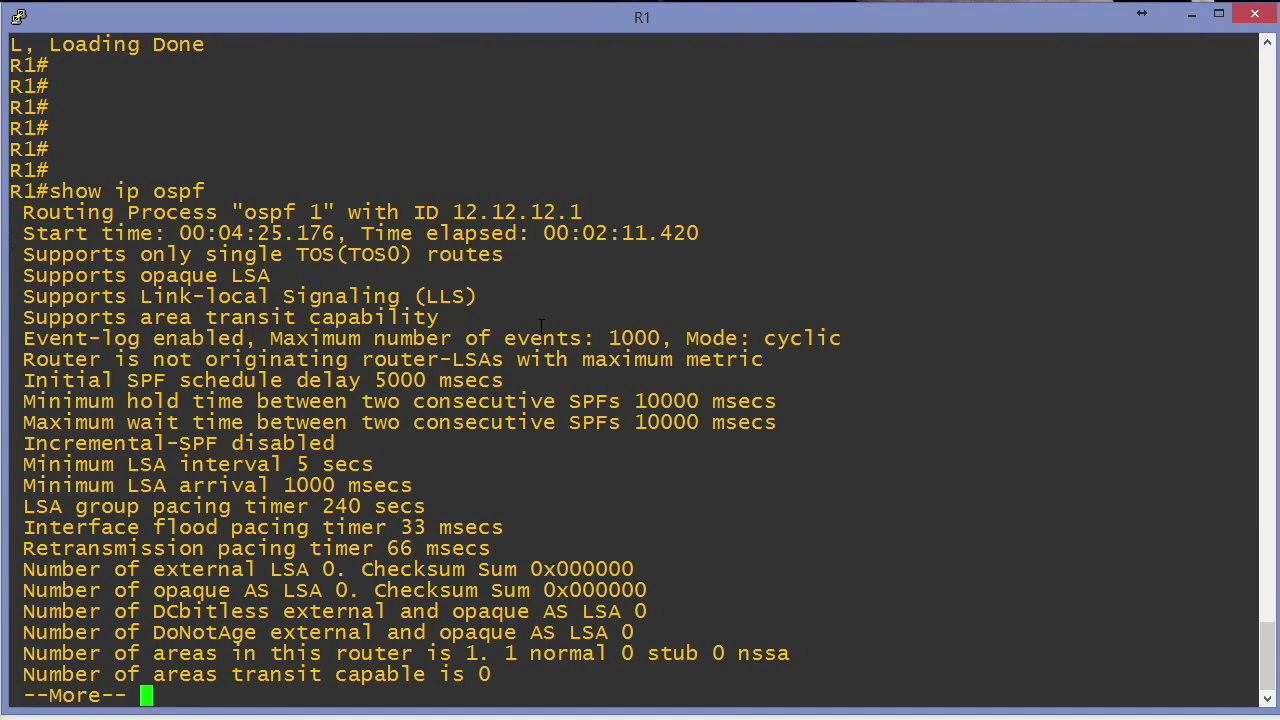
pyautogui.moveTo(445, 212); pyautogui.dragTo(600, 214)
pyautogui.click(600, 430)
pyautogui.press('space')
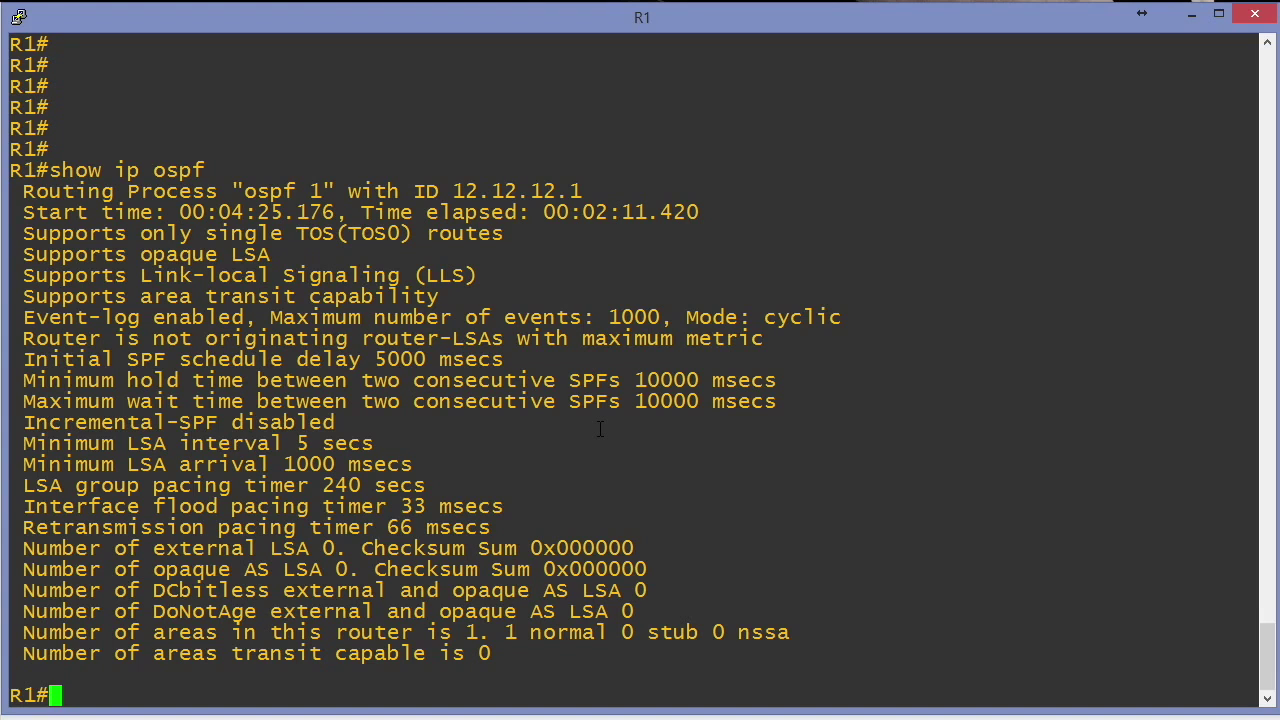
# Reload R1, saving the configuration first and confirming the reload.
pyautogui.write('reload')
pyautogui.press('Return')
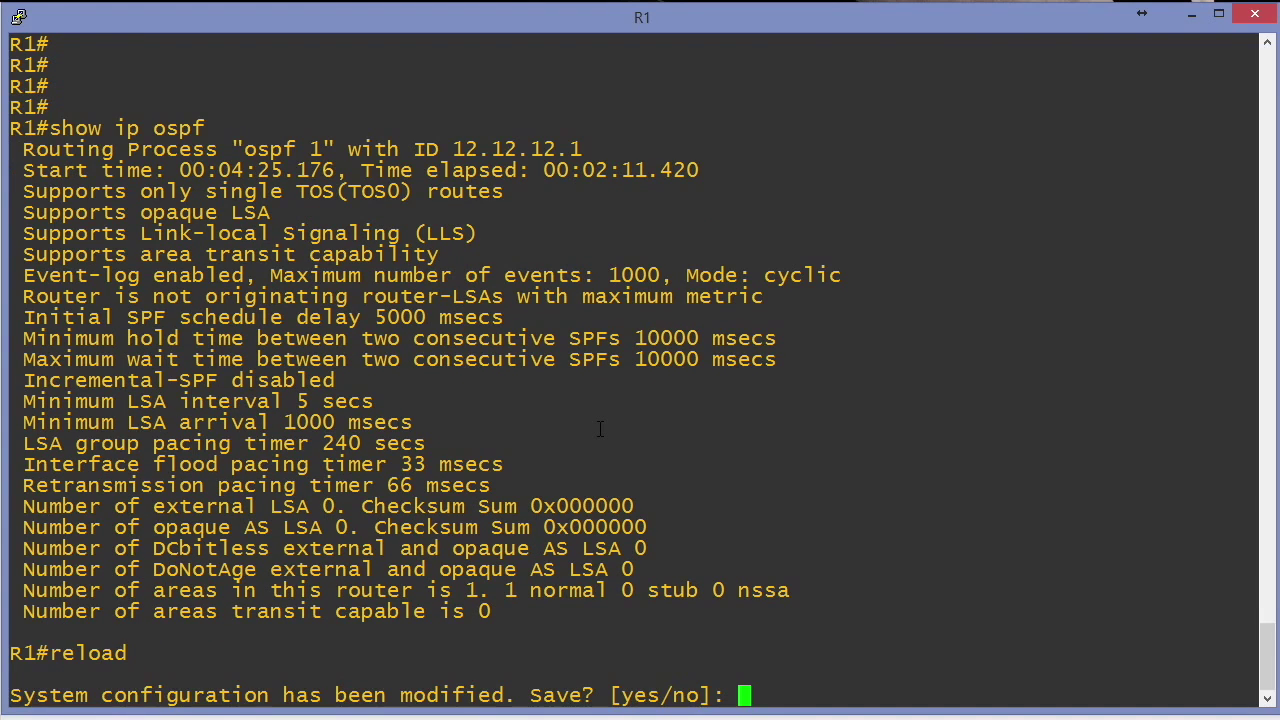
pyautogui.write('yes')
pyautogui.press('Return')
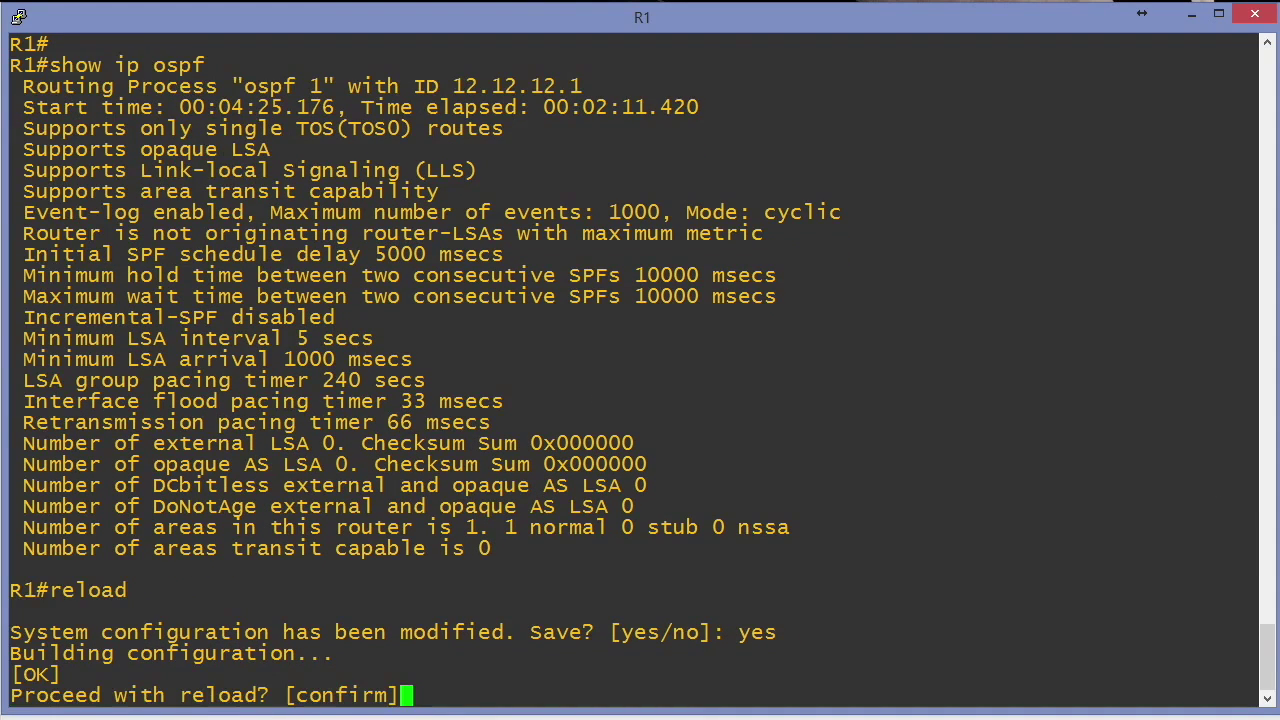
pyautogui.press('Return')
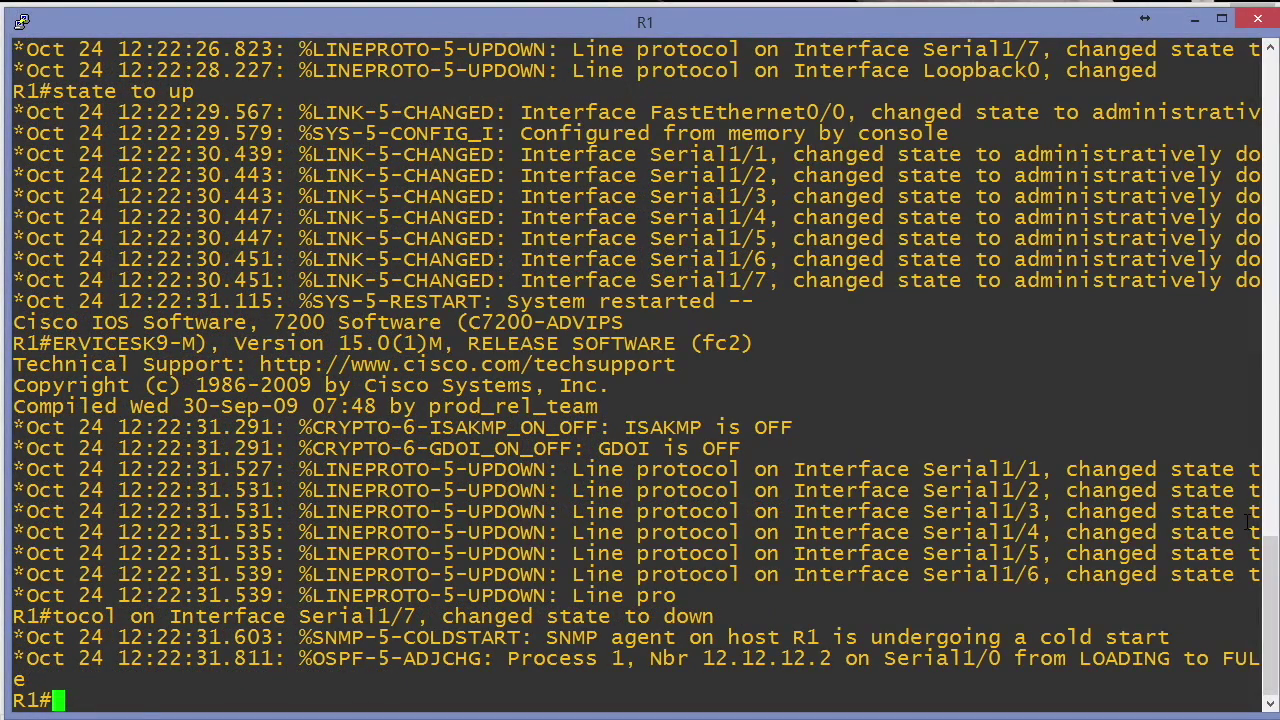
# After the reboot, run 'show ip ospf' and check the new router ID 100.100.100.1.
pyautogui.write('show ip ospf')
pyautogui.press('Return')
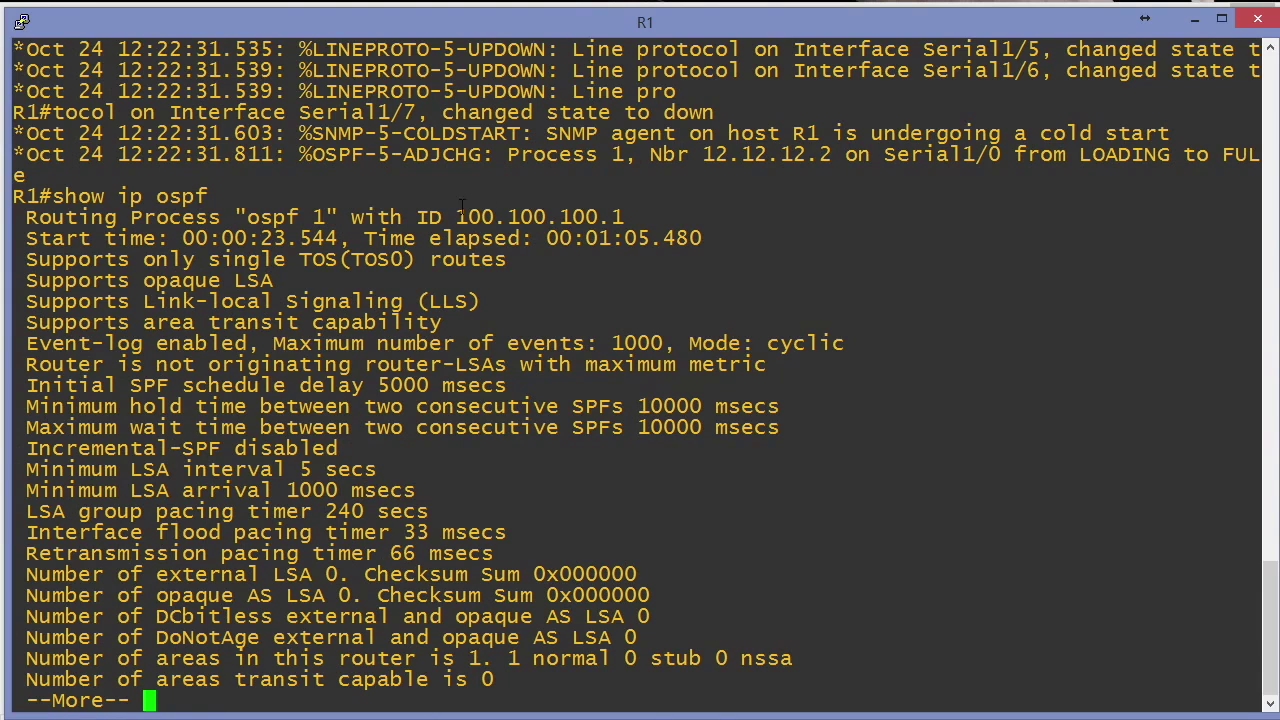
pyautogui.moveTo(455, 216); pyautogui.dragTo(631, 216)
pyautogui.click(670, 322)
pyautogui.press('space')
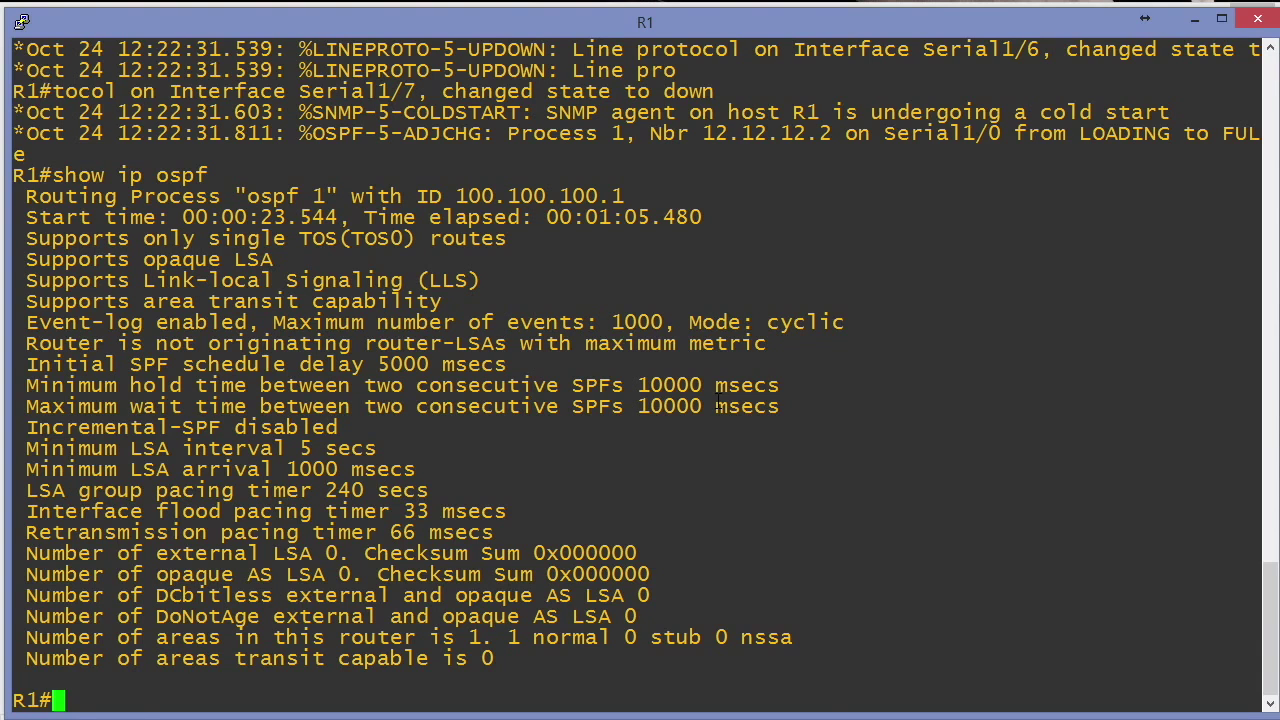
# Set router-id 12.12.12.1 under 'router ospf 1' and return to privileged mode.
pyautogui.write('conf t')
pyautogui.press('Return')
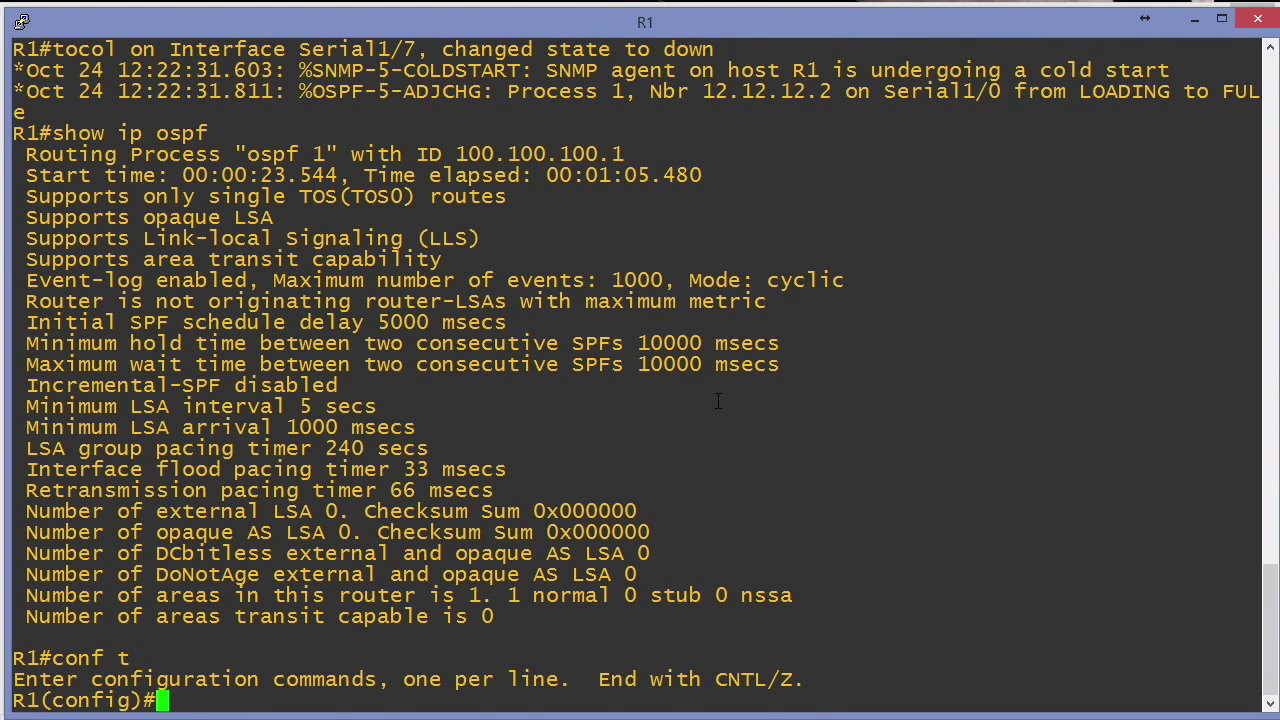
pyautogui.write('router ospf 1')
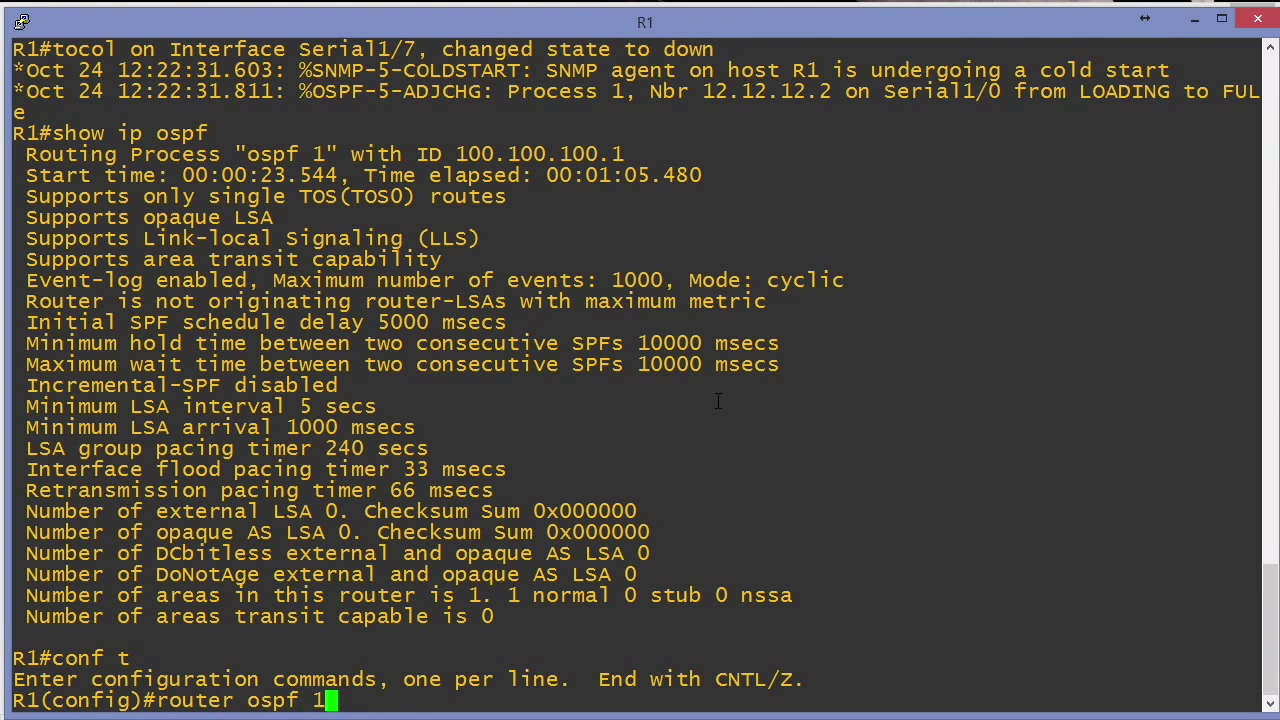
pyautogui.press('Return')
pyautogui.write('router-')
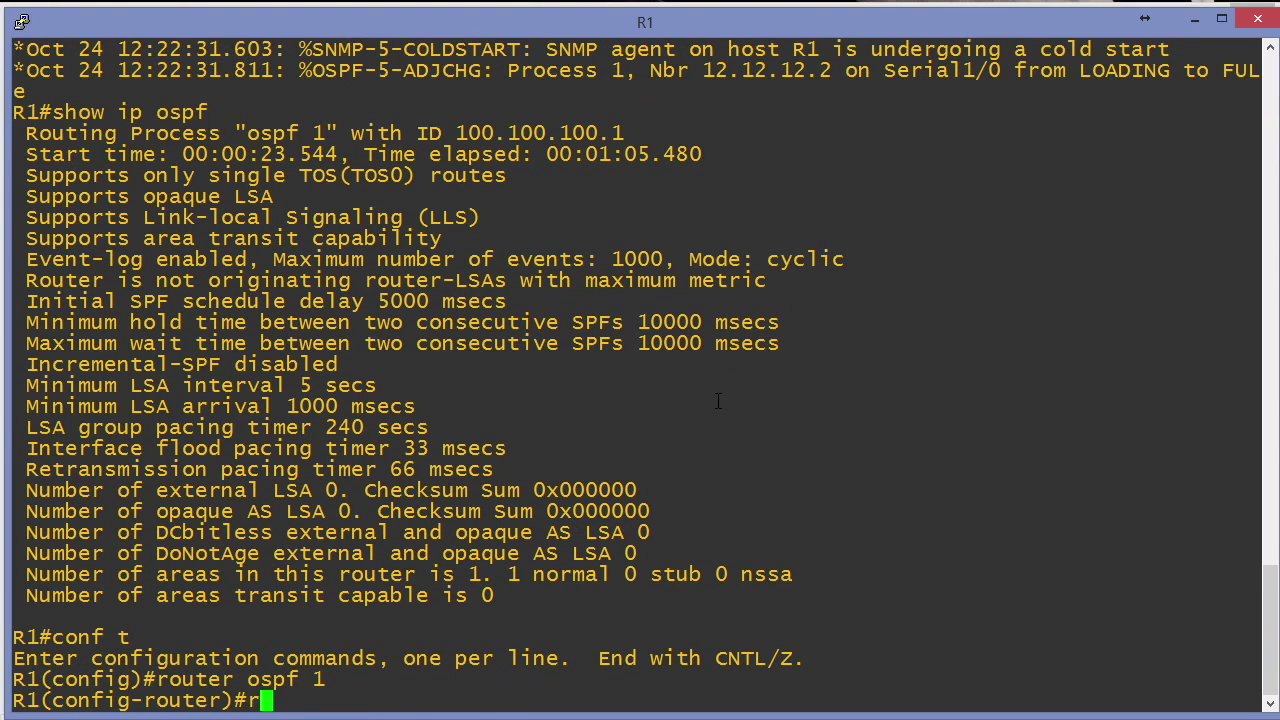
pyautogui.write('id ')
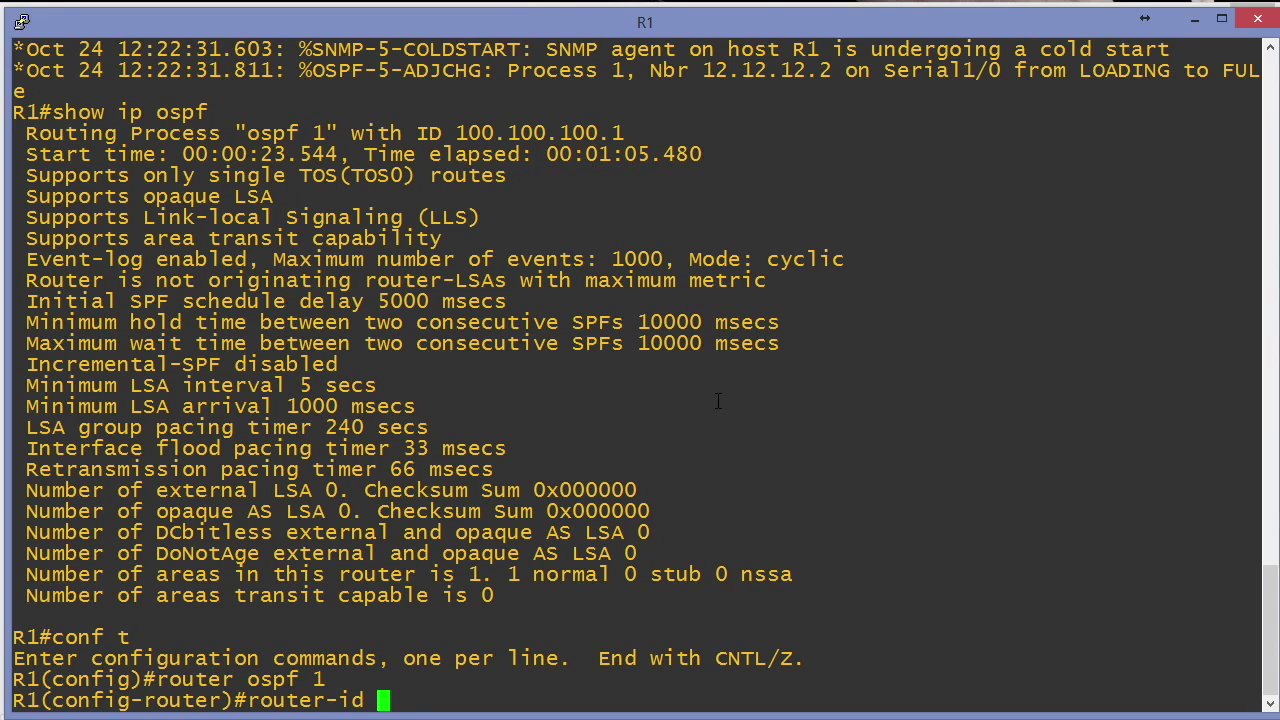
pyautogui.write('12.12.12')
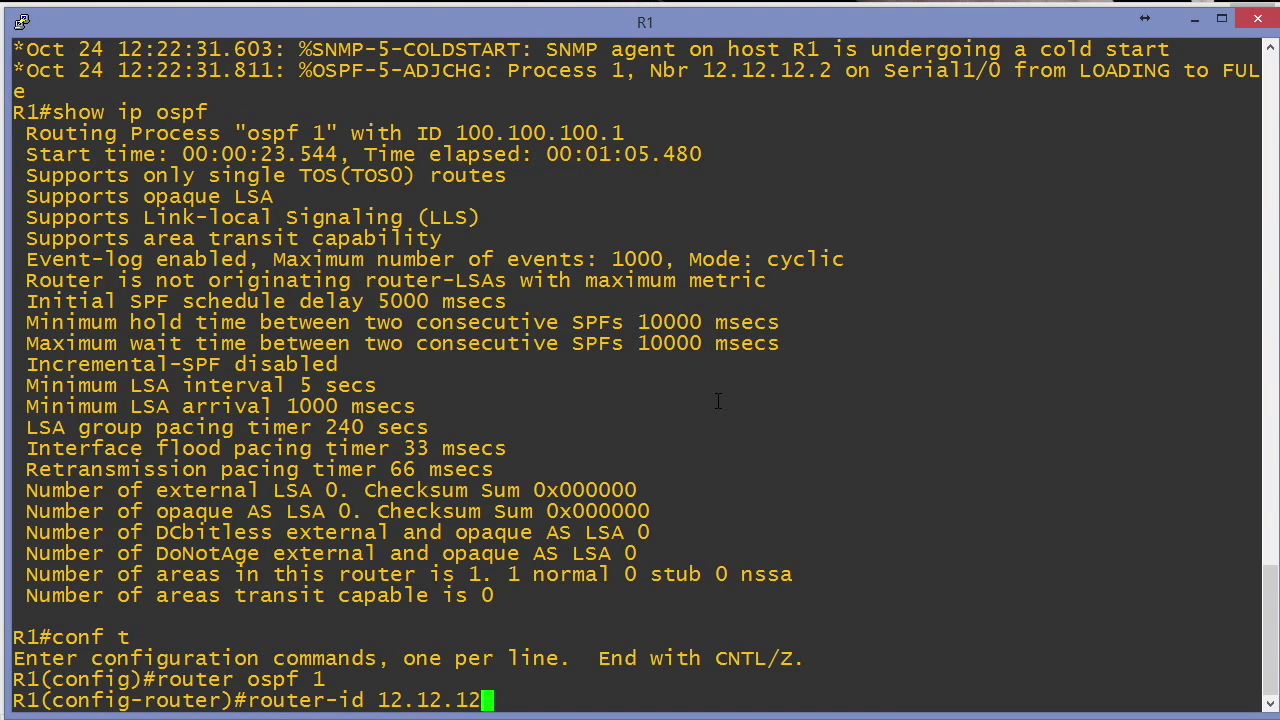
pyautogui.write('.1')
pyautogui.press('Return')
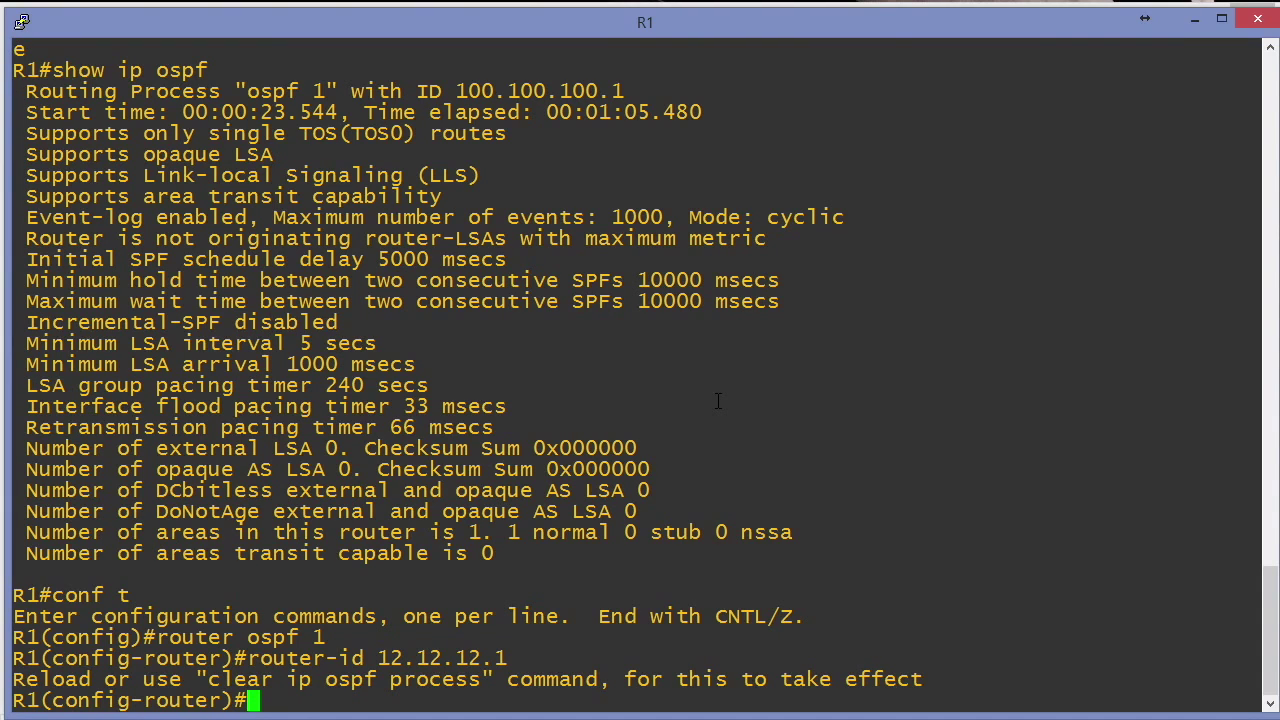
pyautogui.write('exnd')
pyautogui.press('Return')
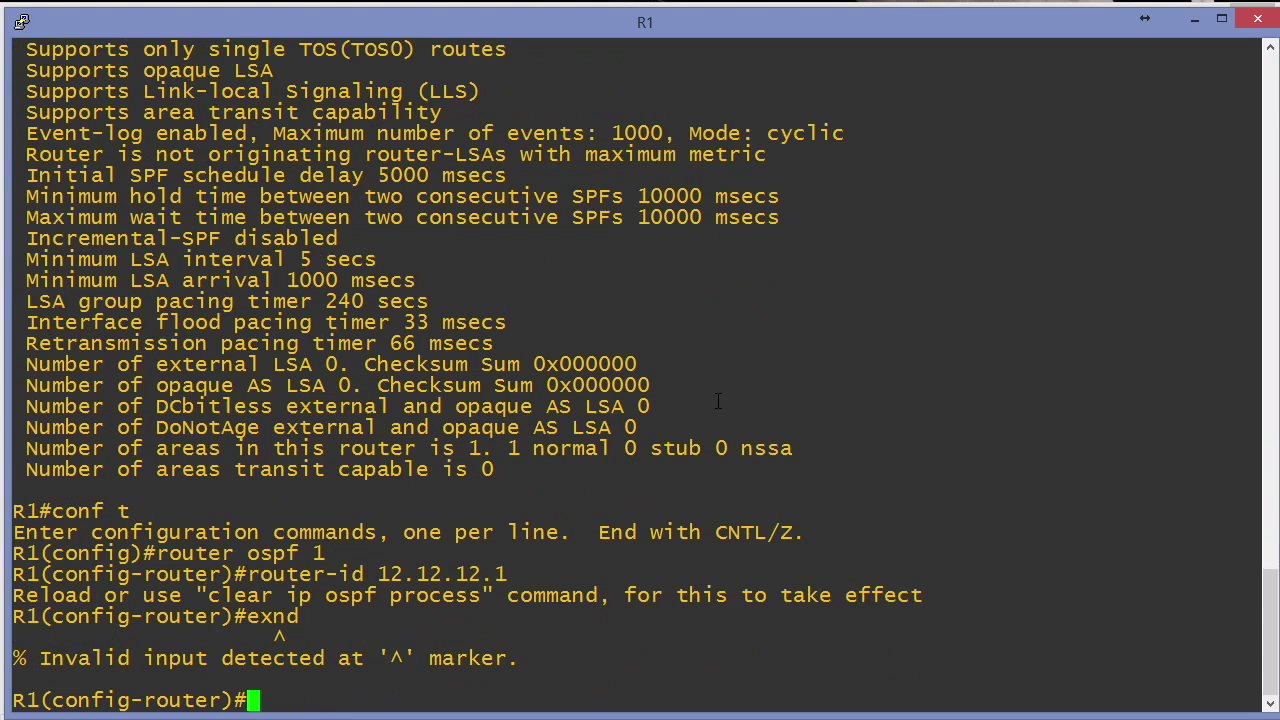
pyautogui.write('end')
pyautogui.press('Return')
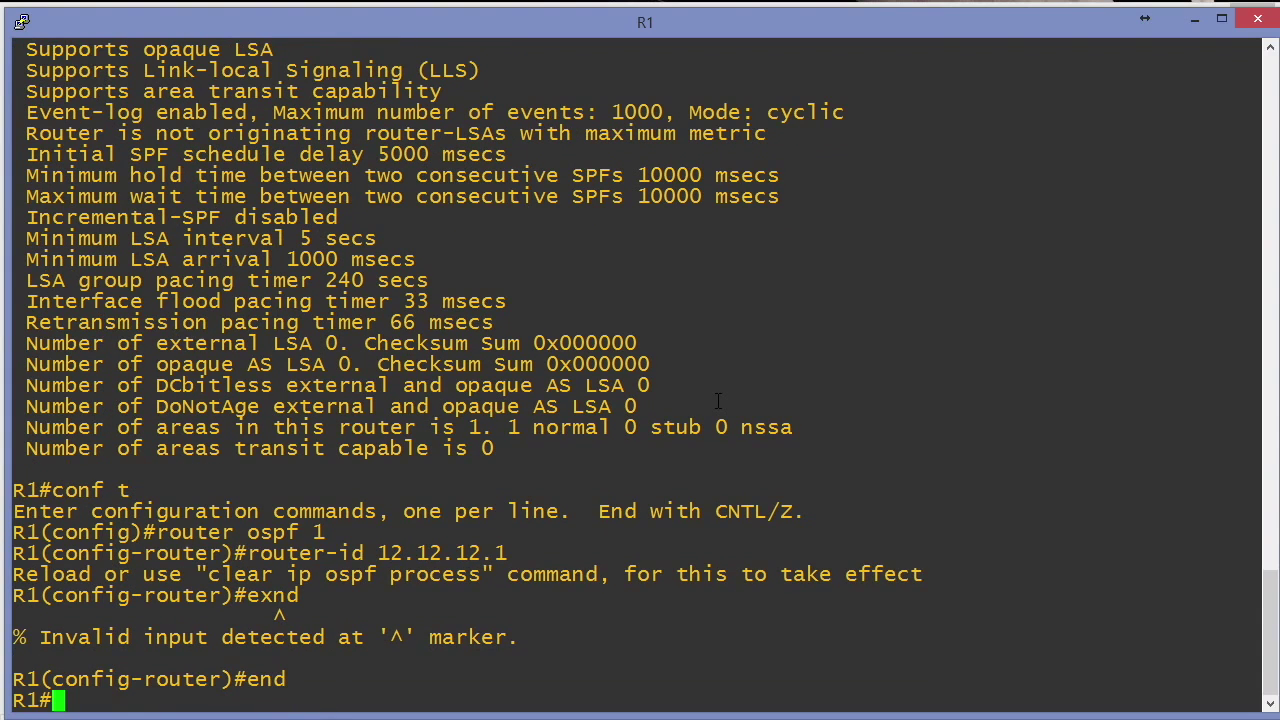
# Run 'show ip ospf' to see the router ID still reads 100.100.100.1.
pyautogui.write('show ip ospf')
pyautogui.press('Return')
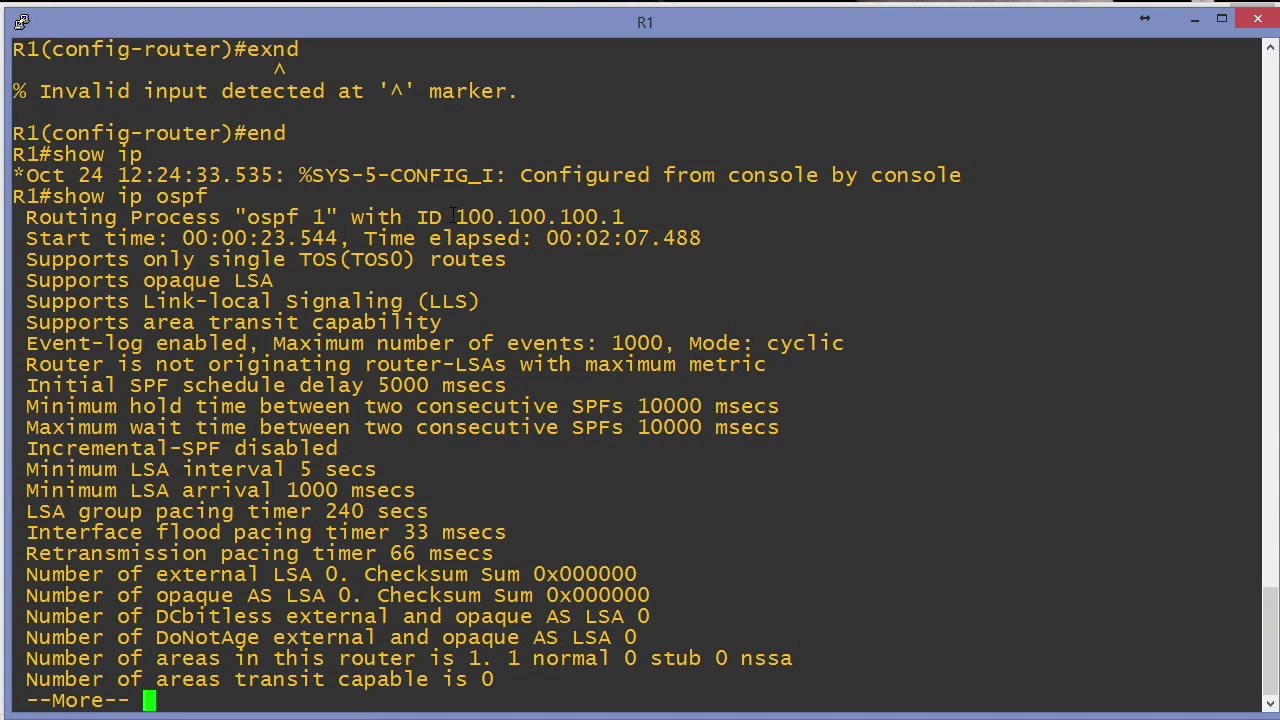
pyautogui.moveTo(444, 217); pyautogui.dragTo(658, 222)
pyautogui.click(626, 387)
pyautogui.press('space')
# Clear the OSPF process, confirming yes, and verify the router ID is now 12.12.12.1.
pyautogui.write('cl')
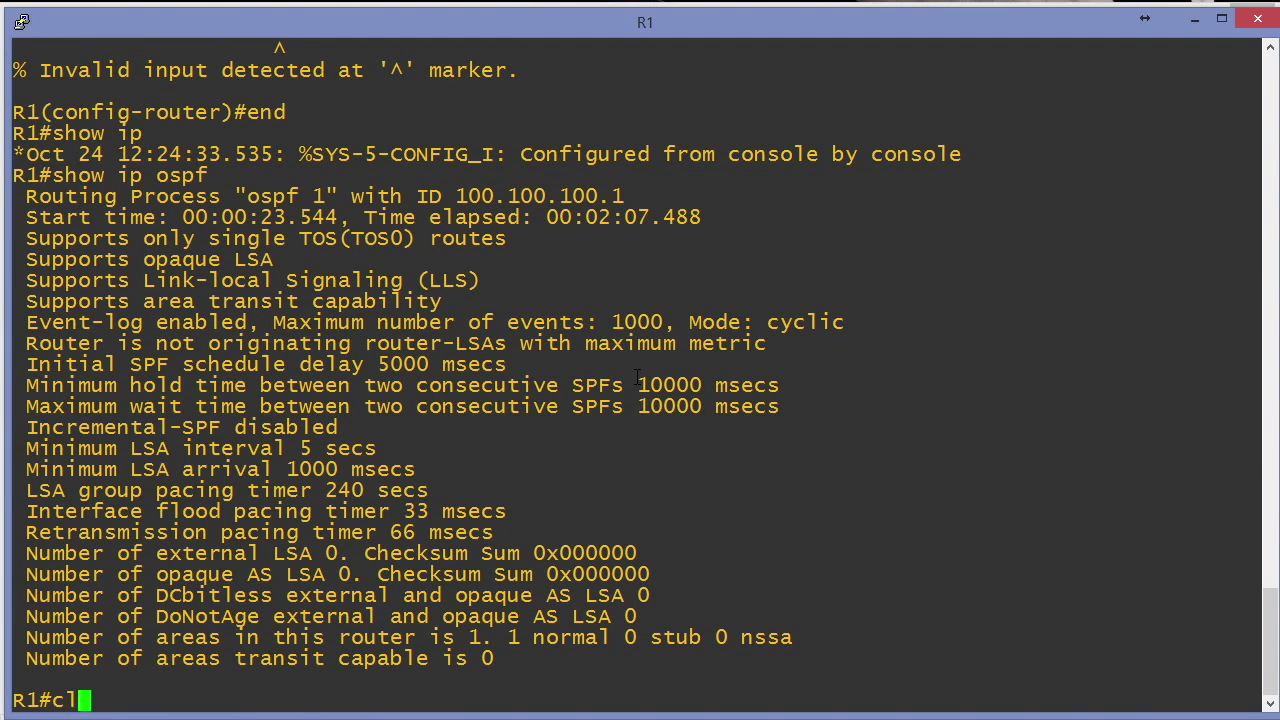
pyautogui.write('ear ip ')
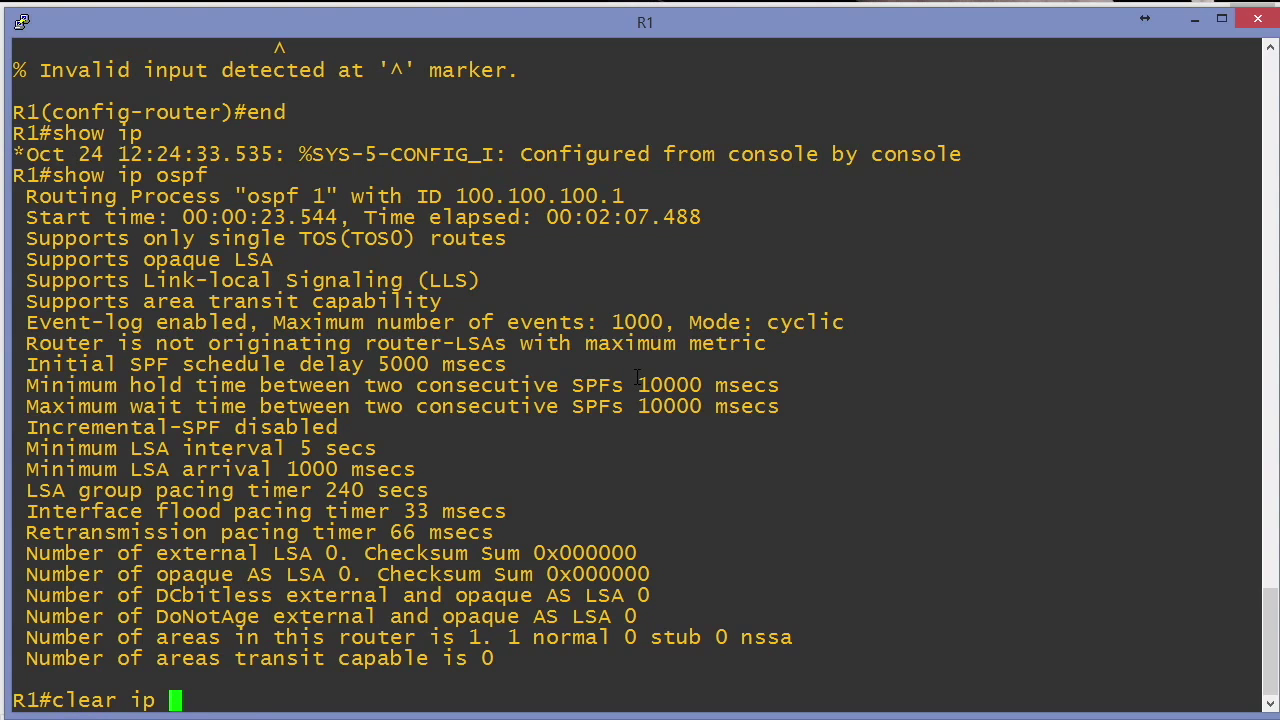
pyautogui.write('ospf proc')
pyautogui.press('Tab')
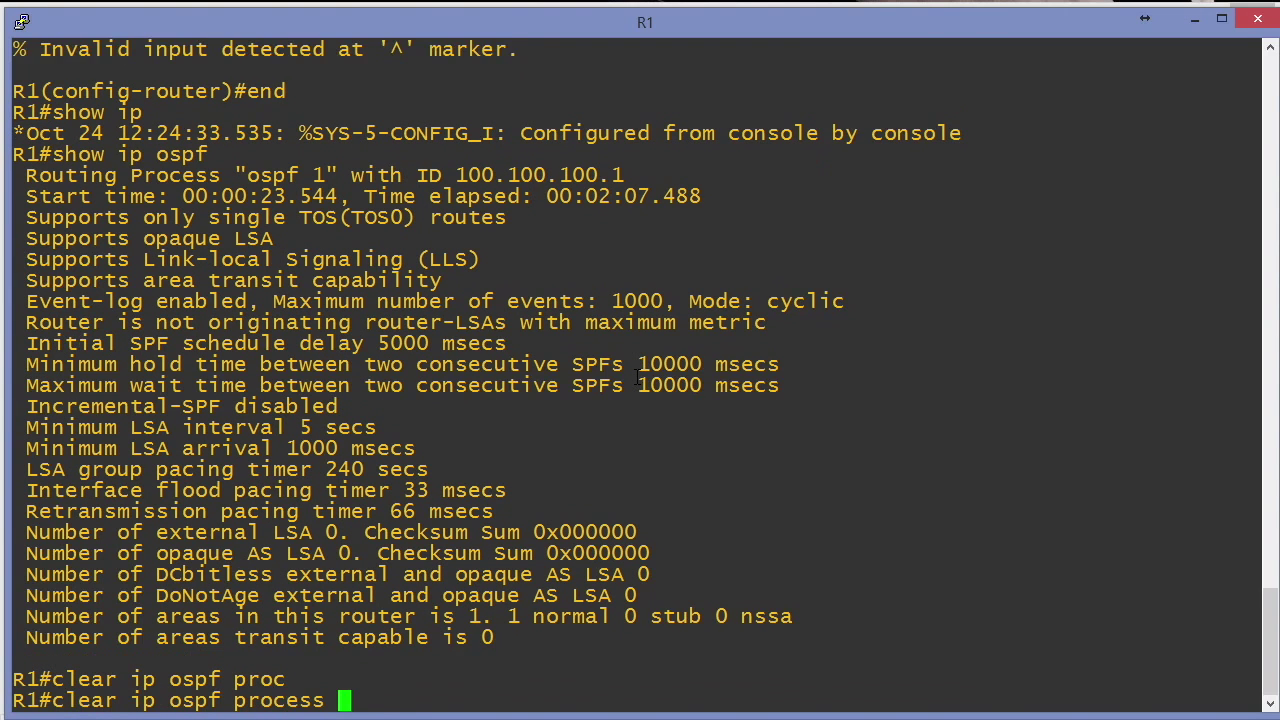
pyautogui.press('Return')
pyautogui.write('yes')
pyautogui.press('Return')
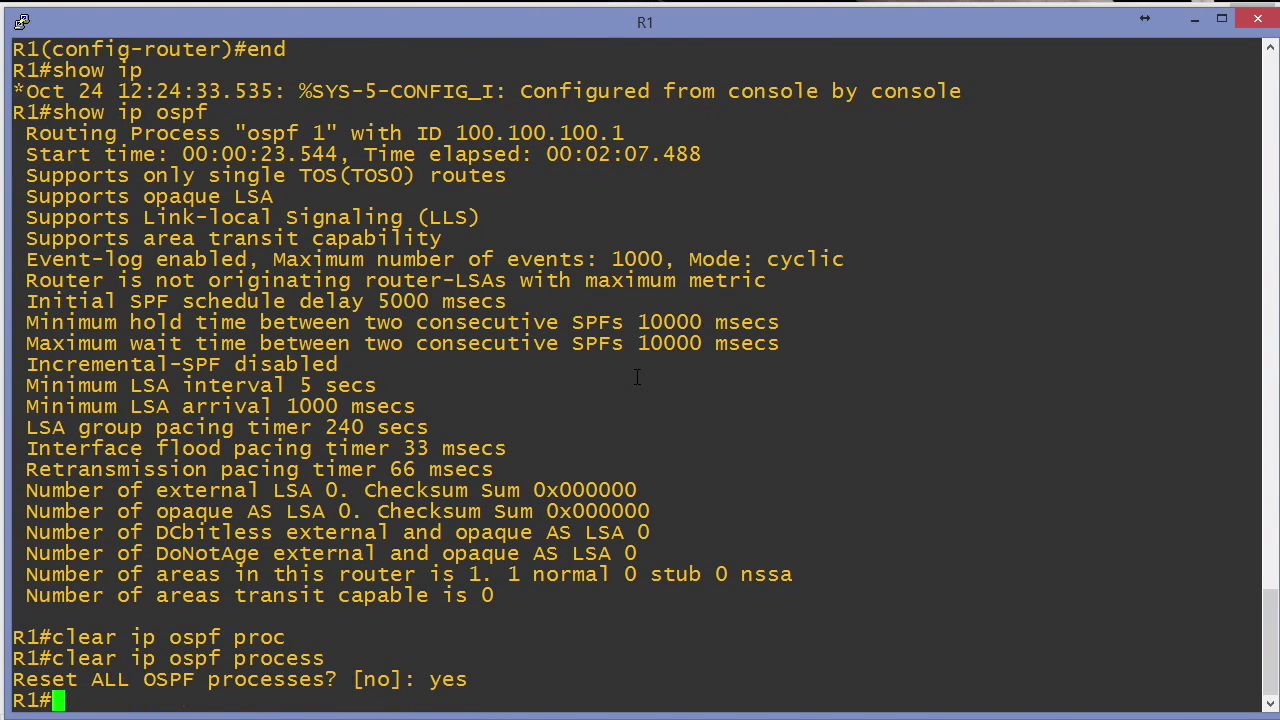
pyautogui.write('show ip ospf')
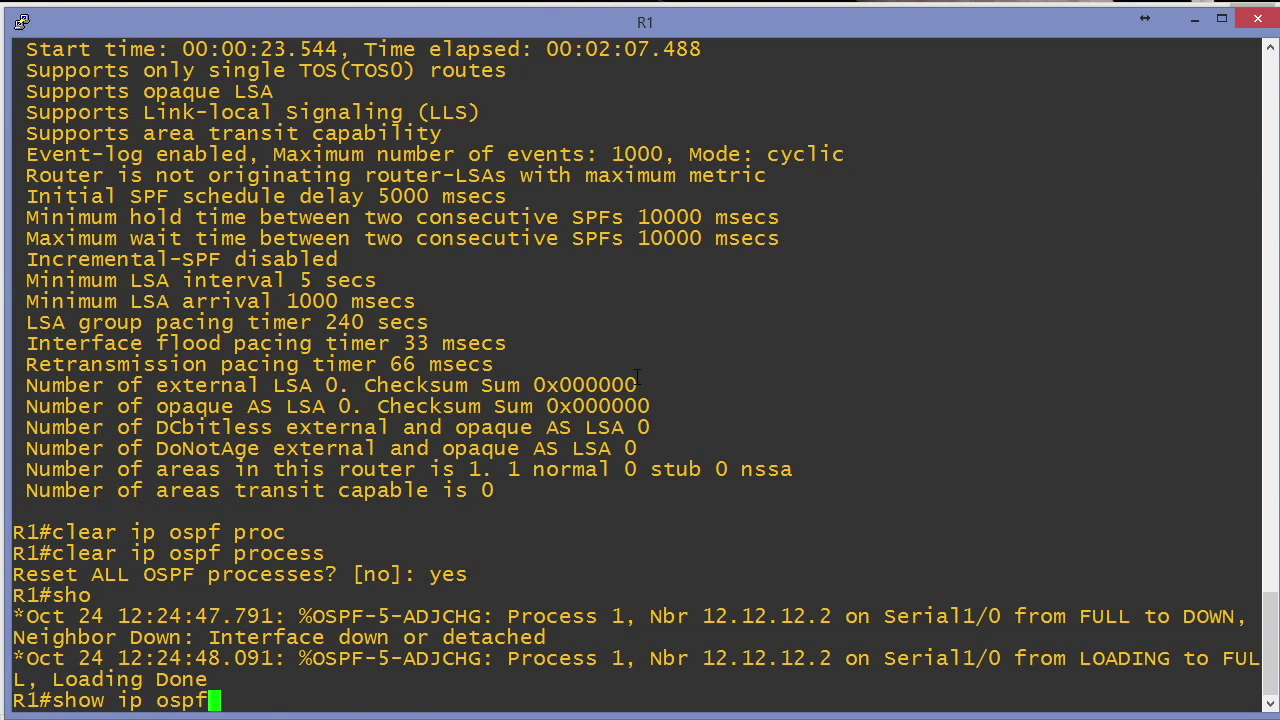
pyautogui.press('Return')
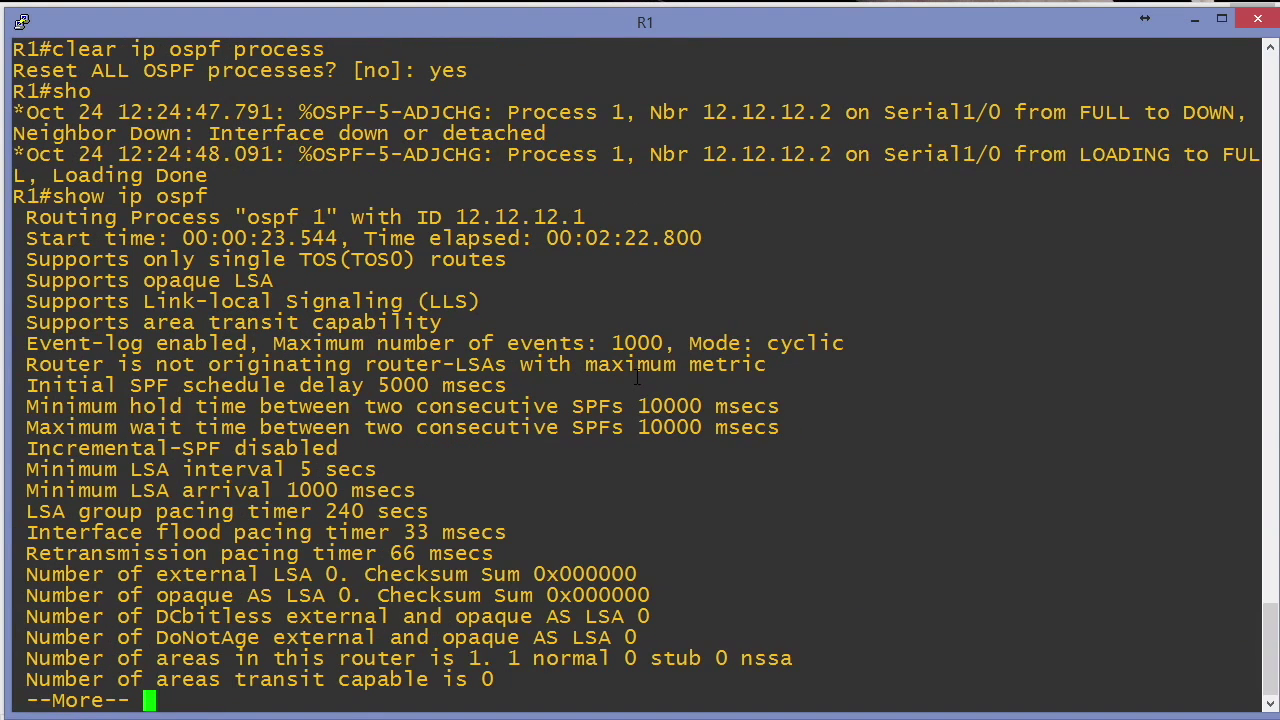
pyautogui.moveTo(462, 214); pyautogui.dragTo(574, 217)
pyautogui.click(613, 297)
# Set router-id 7.7.7.7 under 'router ospf 1' and leave configuration mode.
pyautogui.press('q')
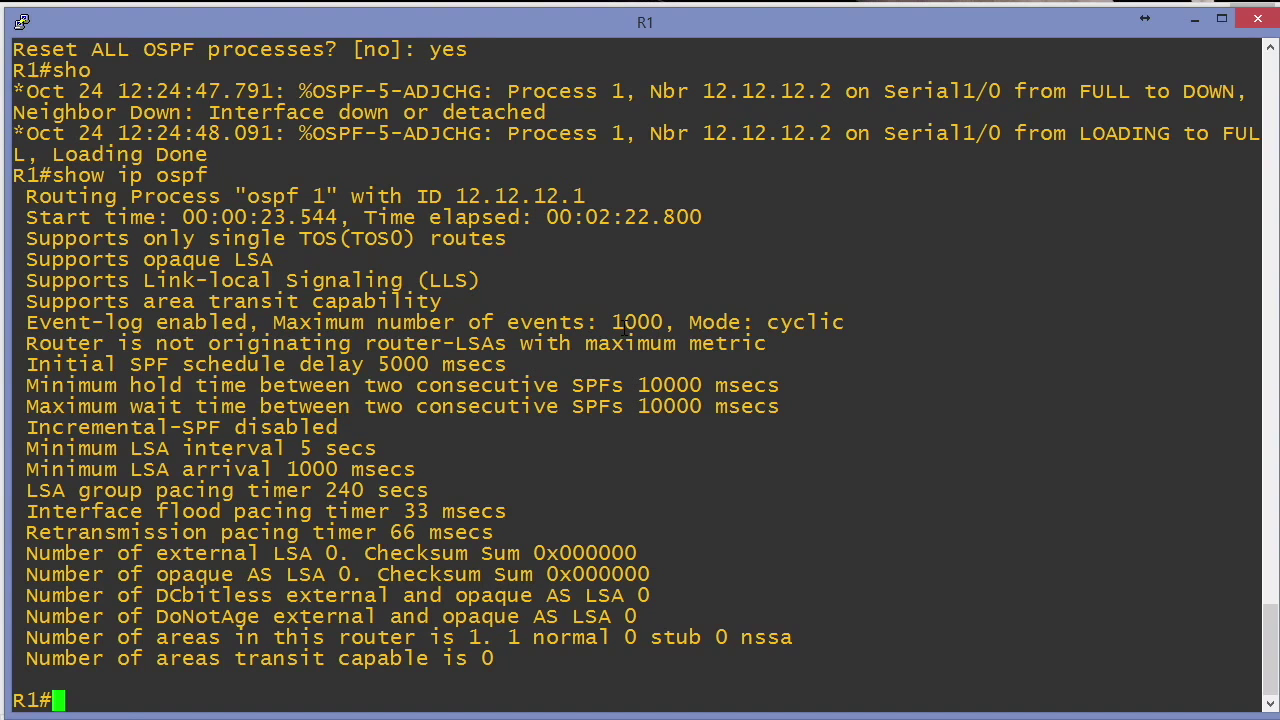
pyautogui.write('conf t')
pyautogui.press('Return')
pyautogui.write('router ospf 1')
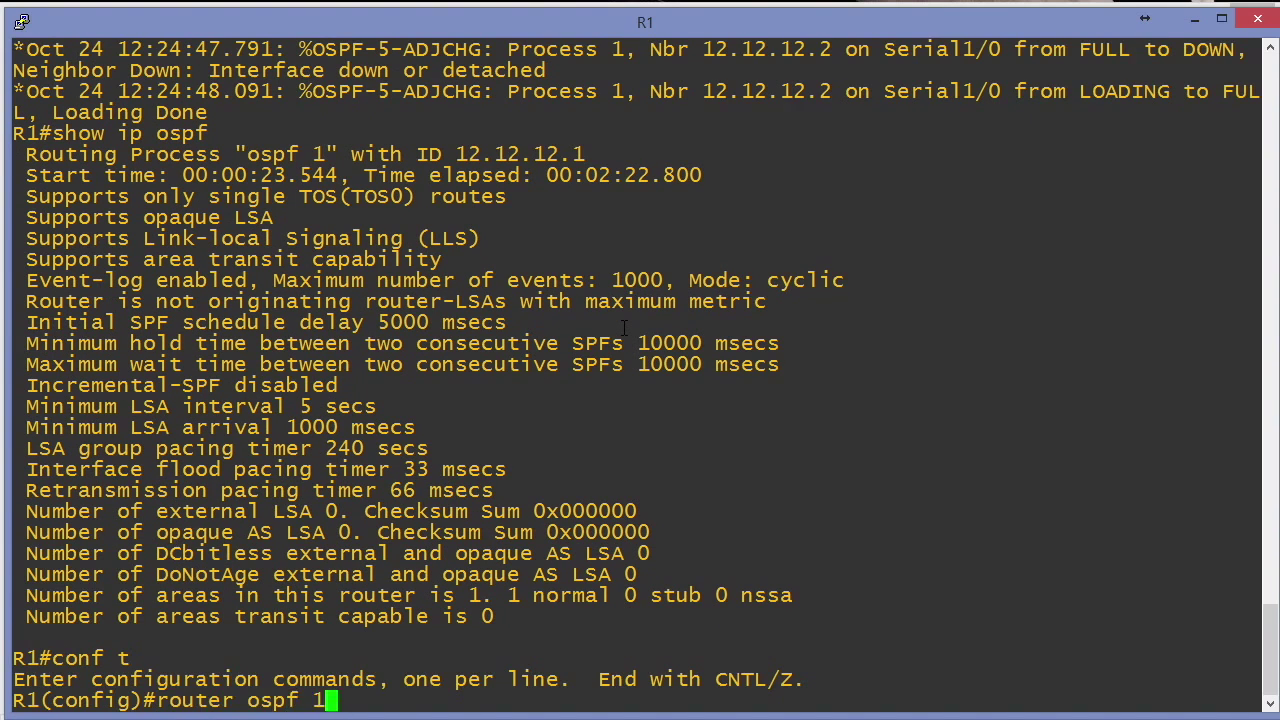
pyautogui.press('Return')
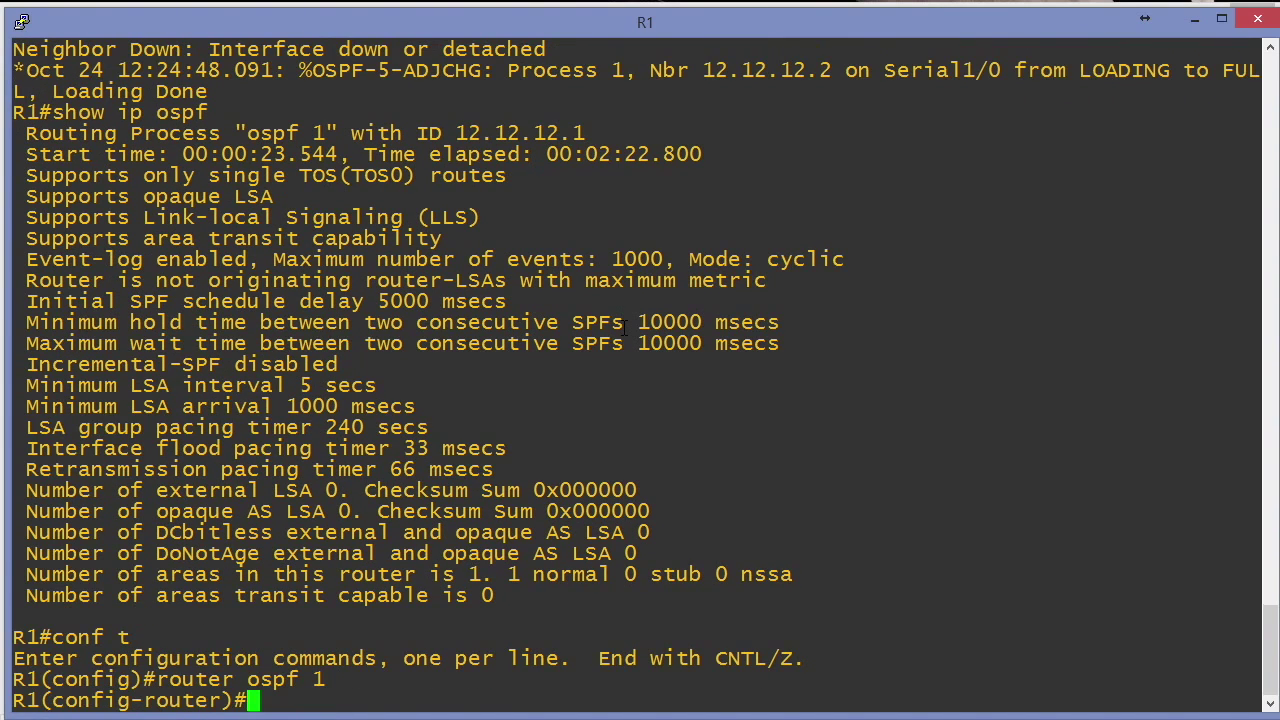
pyautogui.write('router-id')
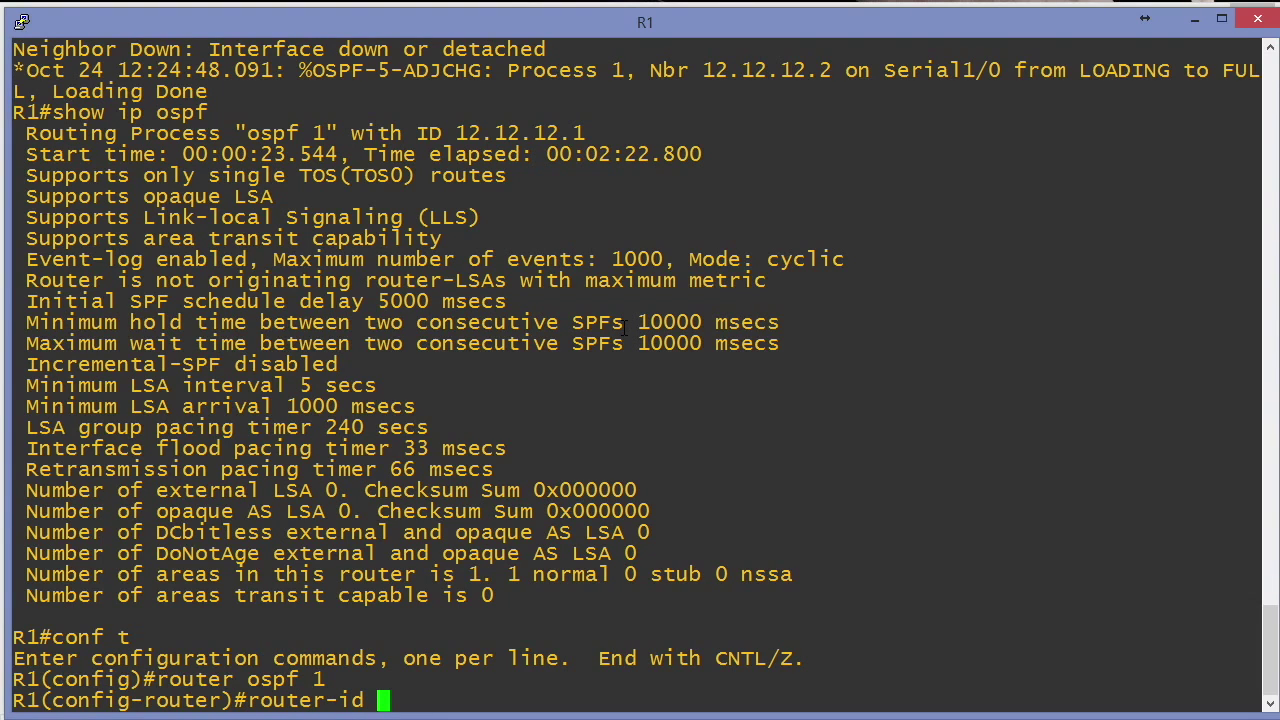
pyautogui.write(' 7.7.7.7')
pyautogui.press('Return')
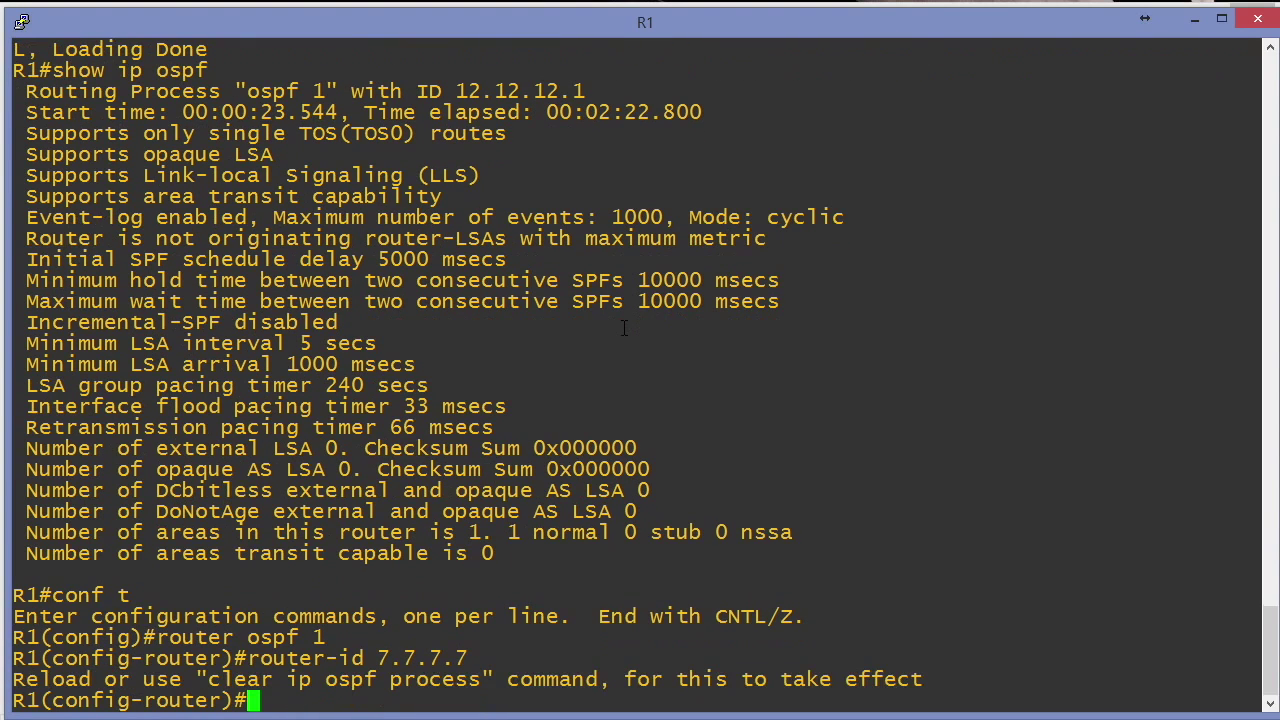
pyautogui.write('end')
pyautogui.press('Return')
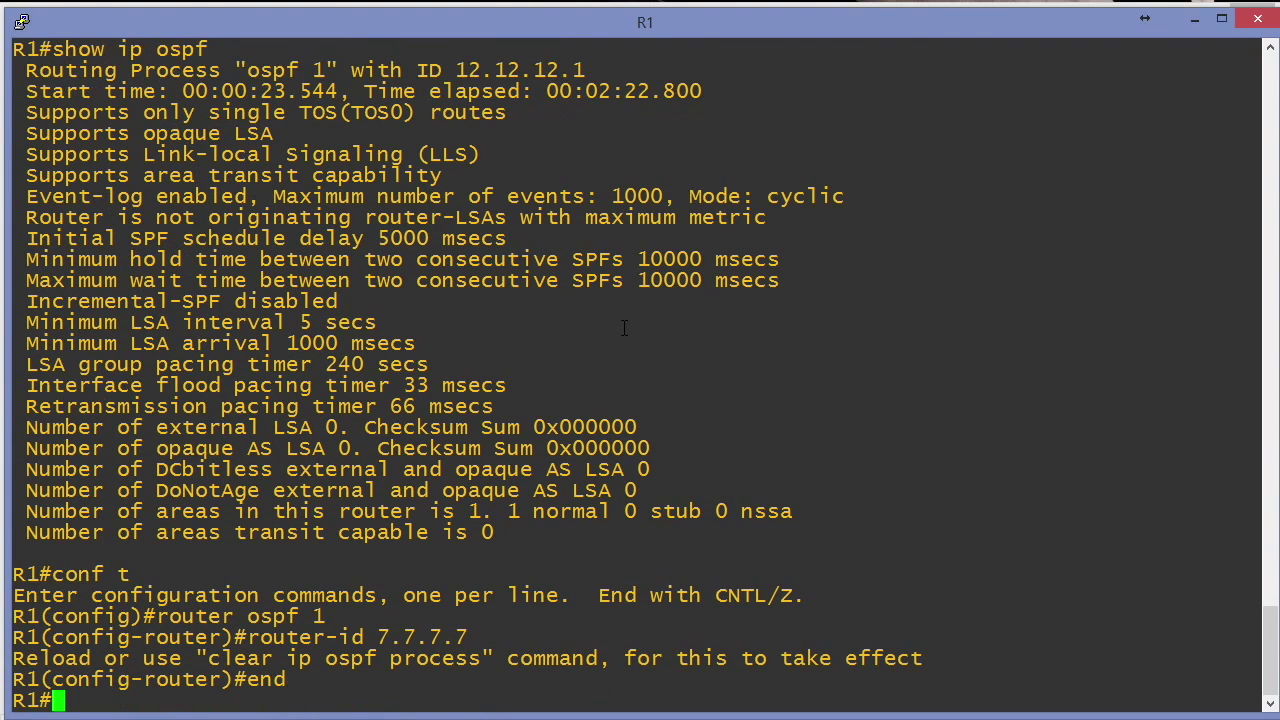
# Clear the OSPF process, confirming yes, and verify 'show ip ospf' reports router ID 7.7.7.7.
pyautogui.write('clear ip ospf pro')
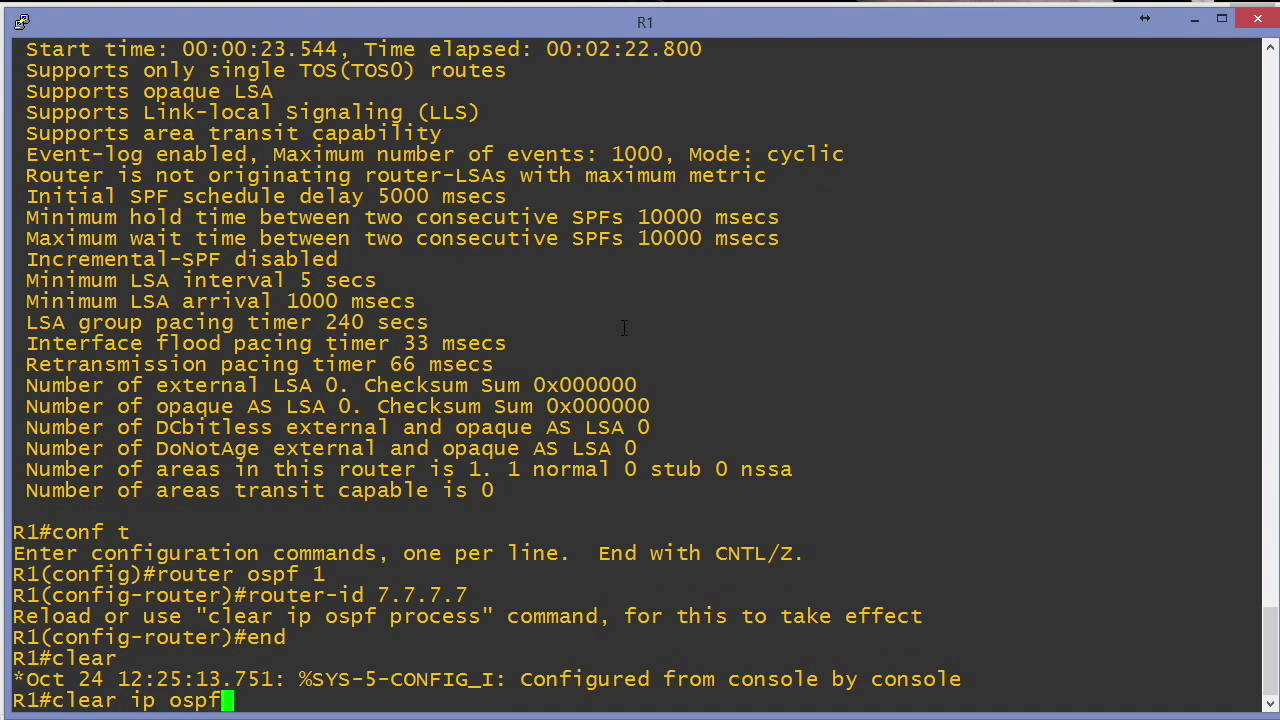
pyautogui.press('Tab')
pyautogui.press('Return')
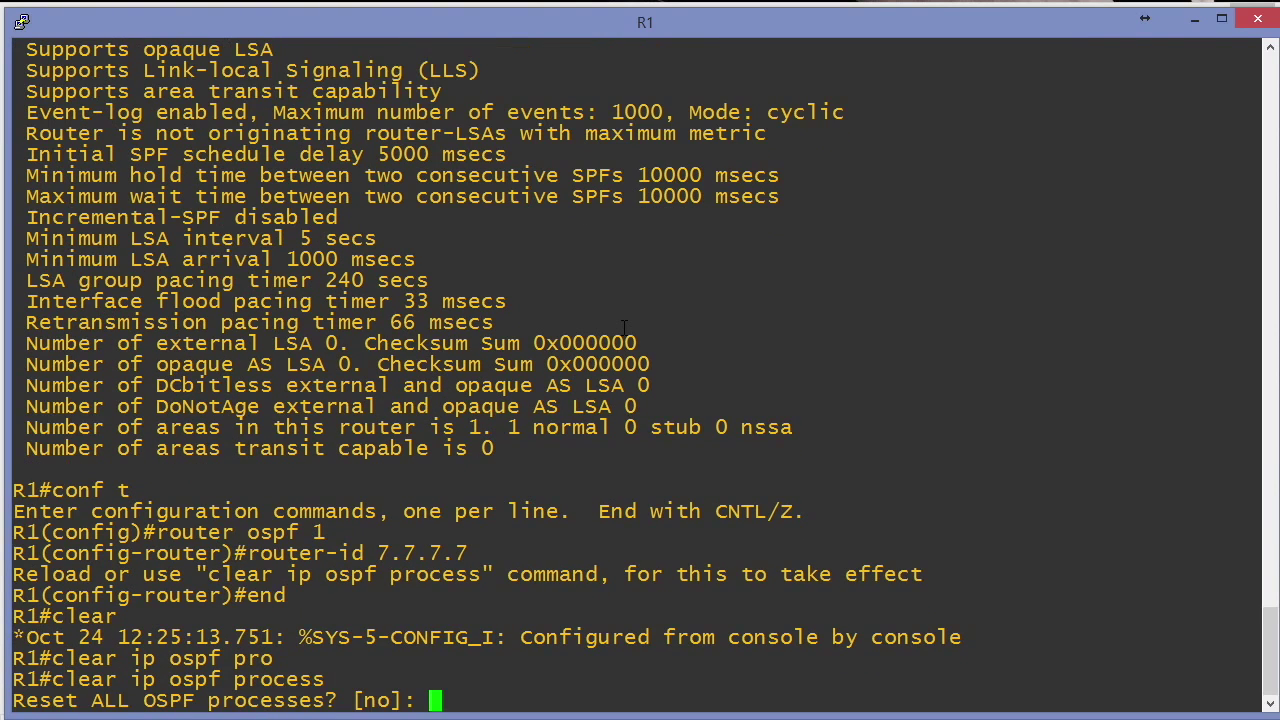
pyautogui.write('yes')
pyautogui.press('Return')
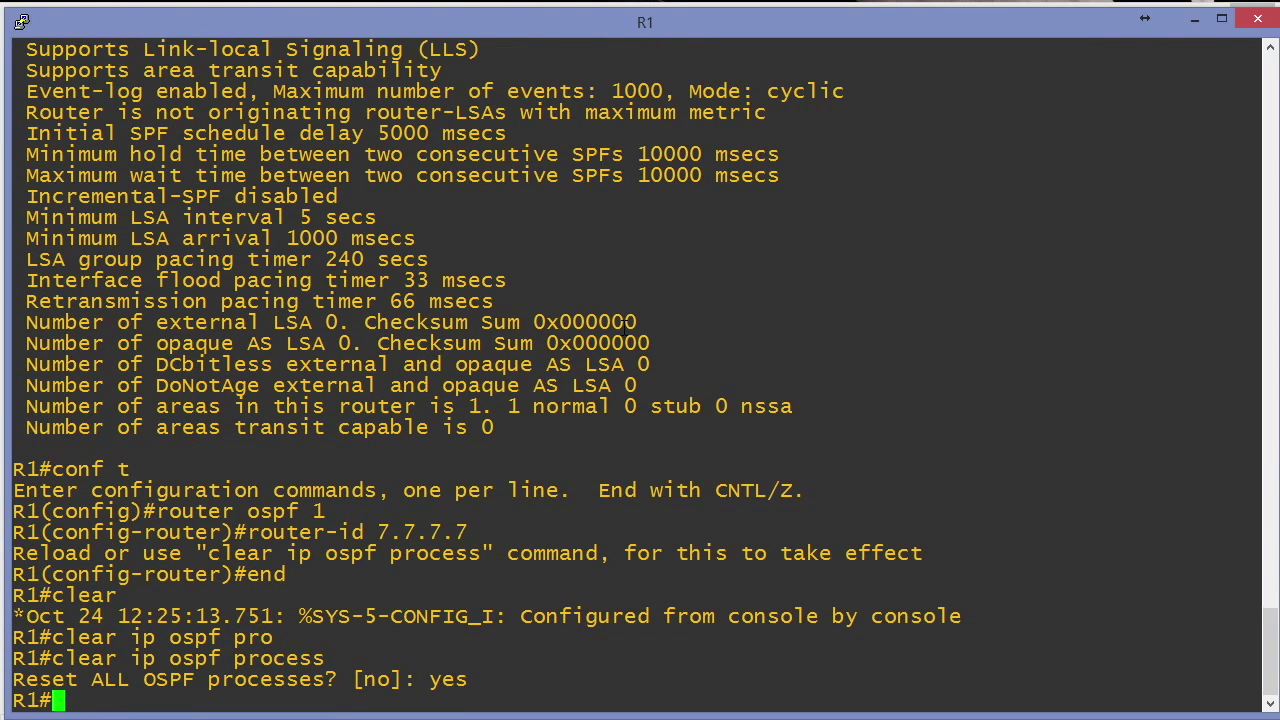
pyautogui.press('Return')
pyautogui.press('Return')
pyautogui.press('Return')
pyautogui.press('Return')
pyautogui.press('Return')
pyautogui.write('sho')
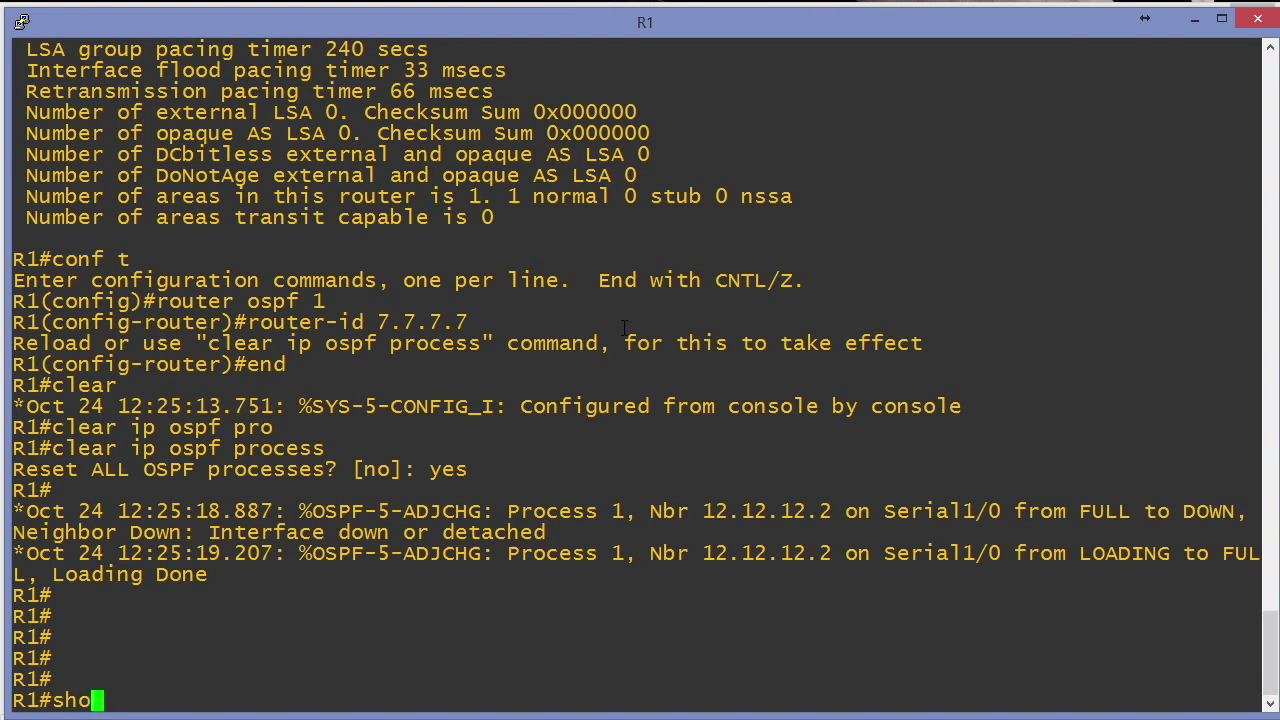
pyautogui.write('w ip ospf')
pyautogui.press('Return')
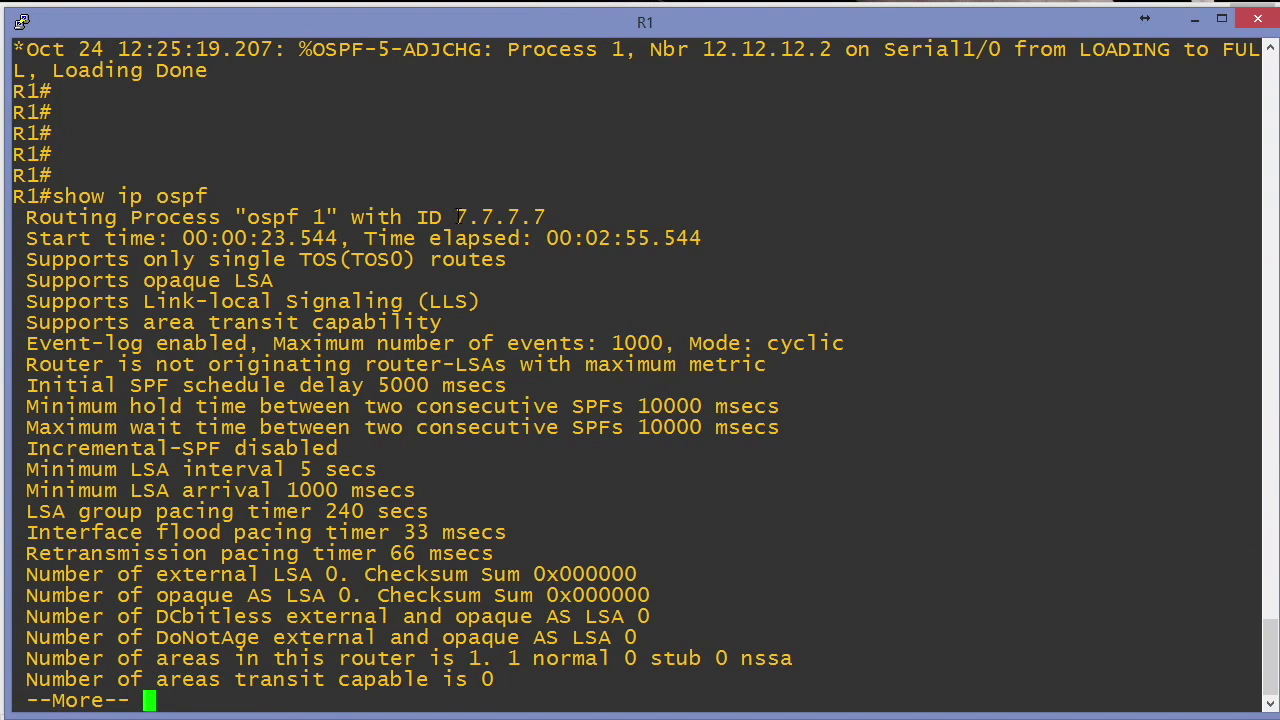
pyautogui.moveTo(456, 217); pyautogui.dragTo(540, 217)
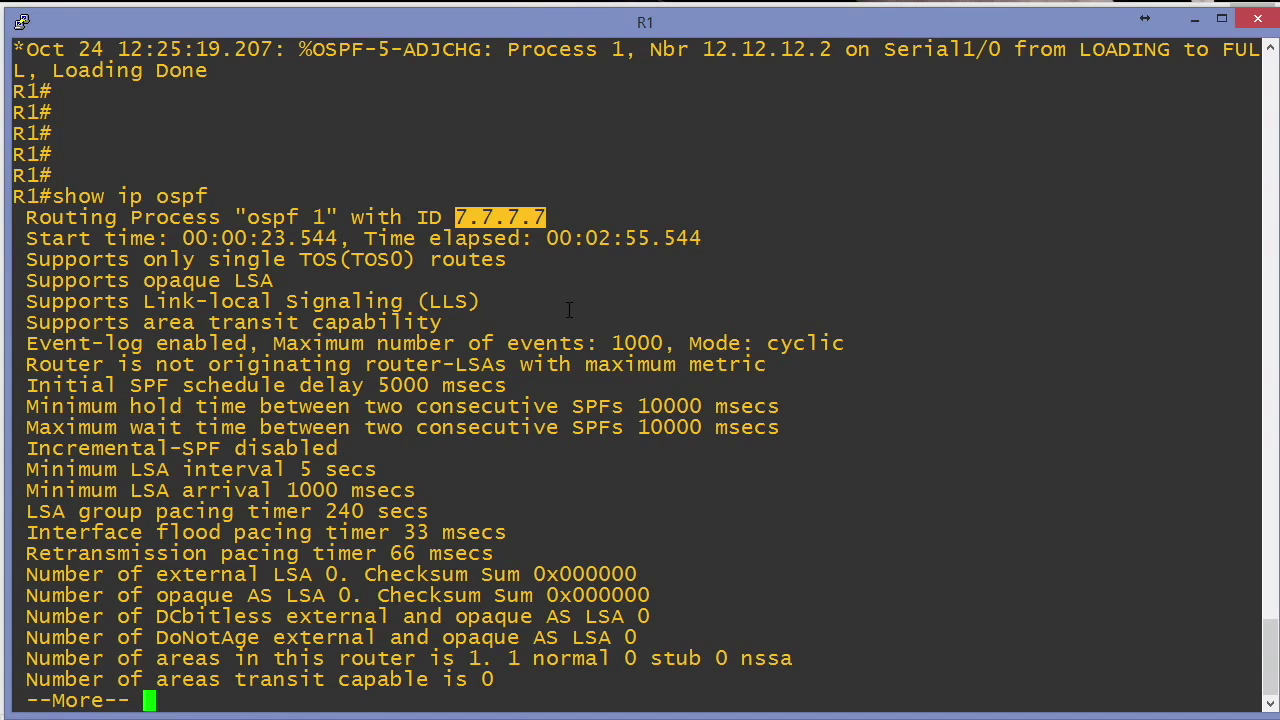
pyautogui.press('q')
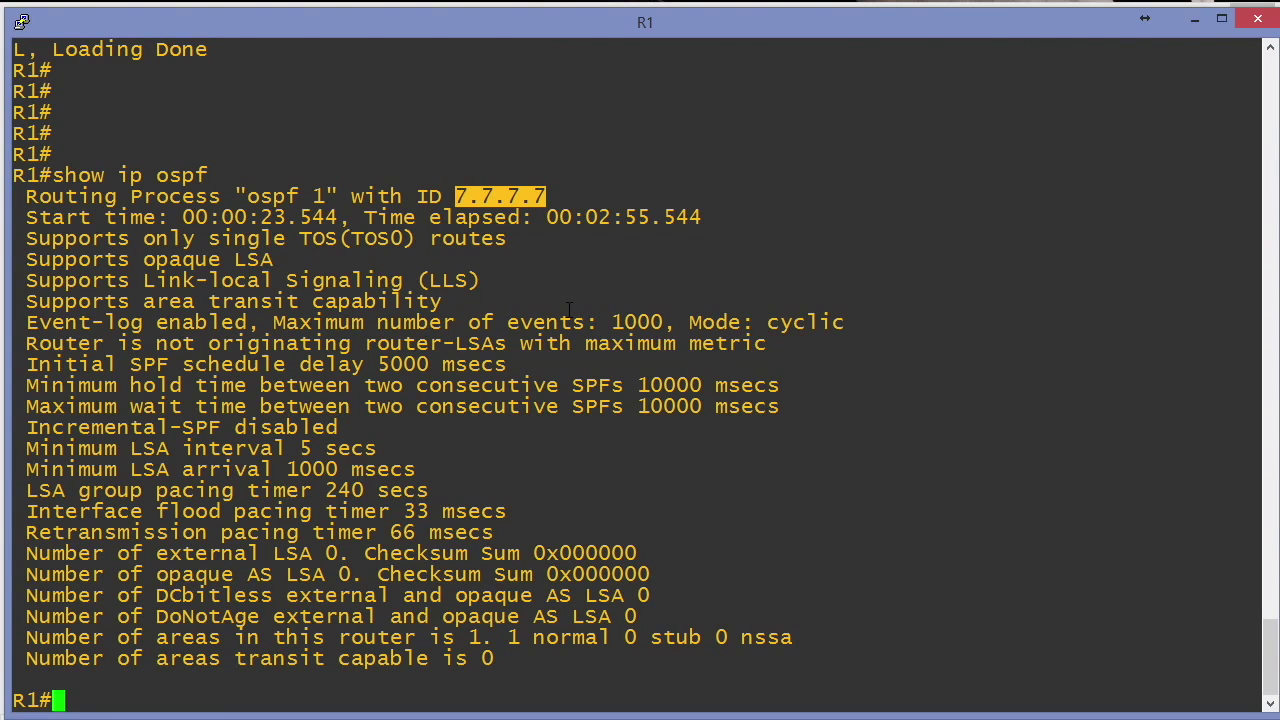
# Leave R1's console and return to the GNS3 project showing the R1–R2 topology.
pyautogui.hotkey('alt', 'Tab')
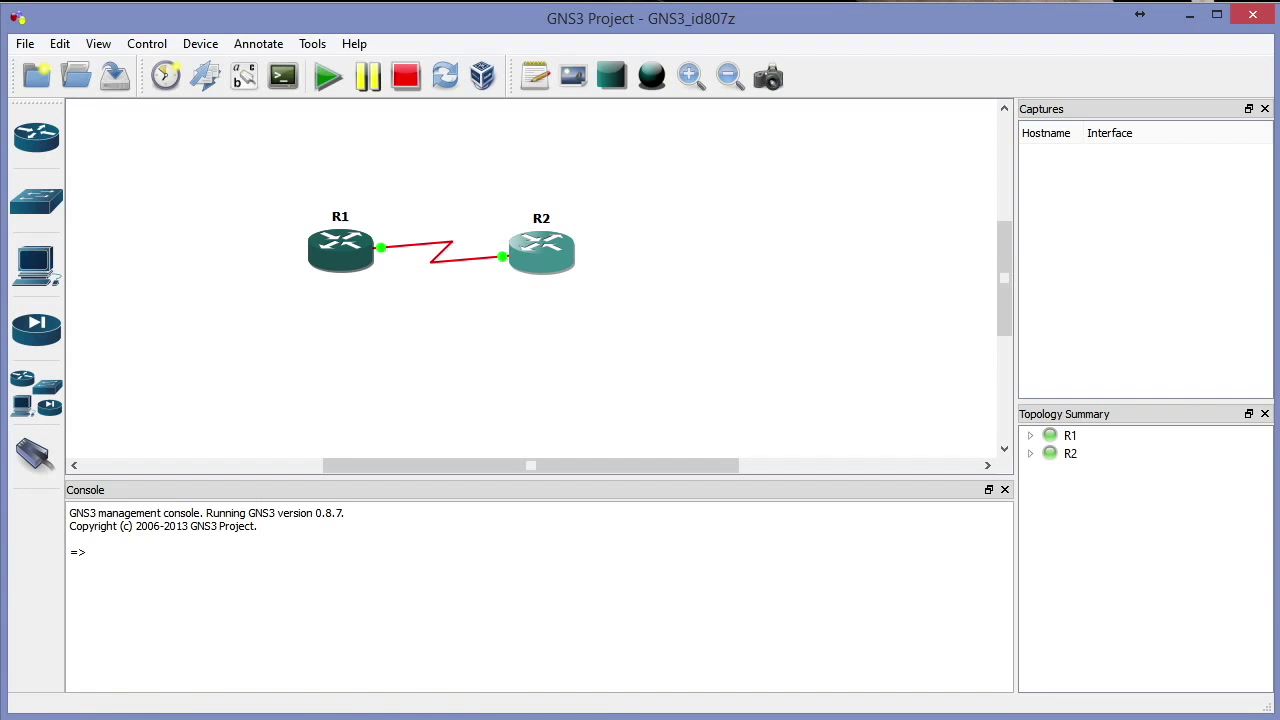